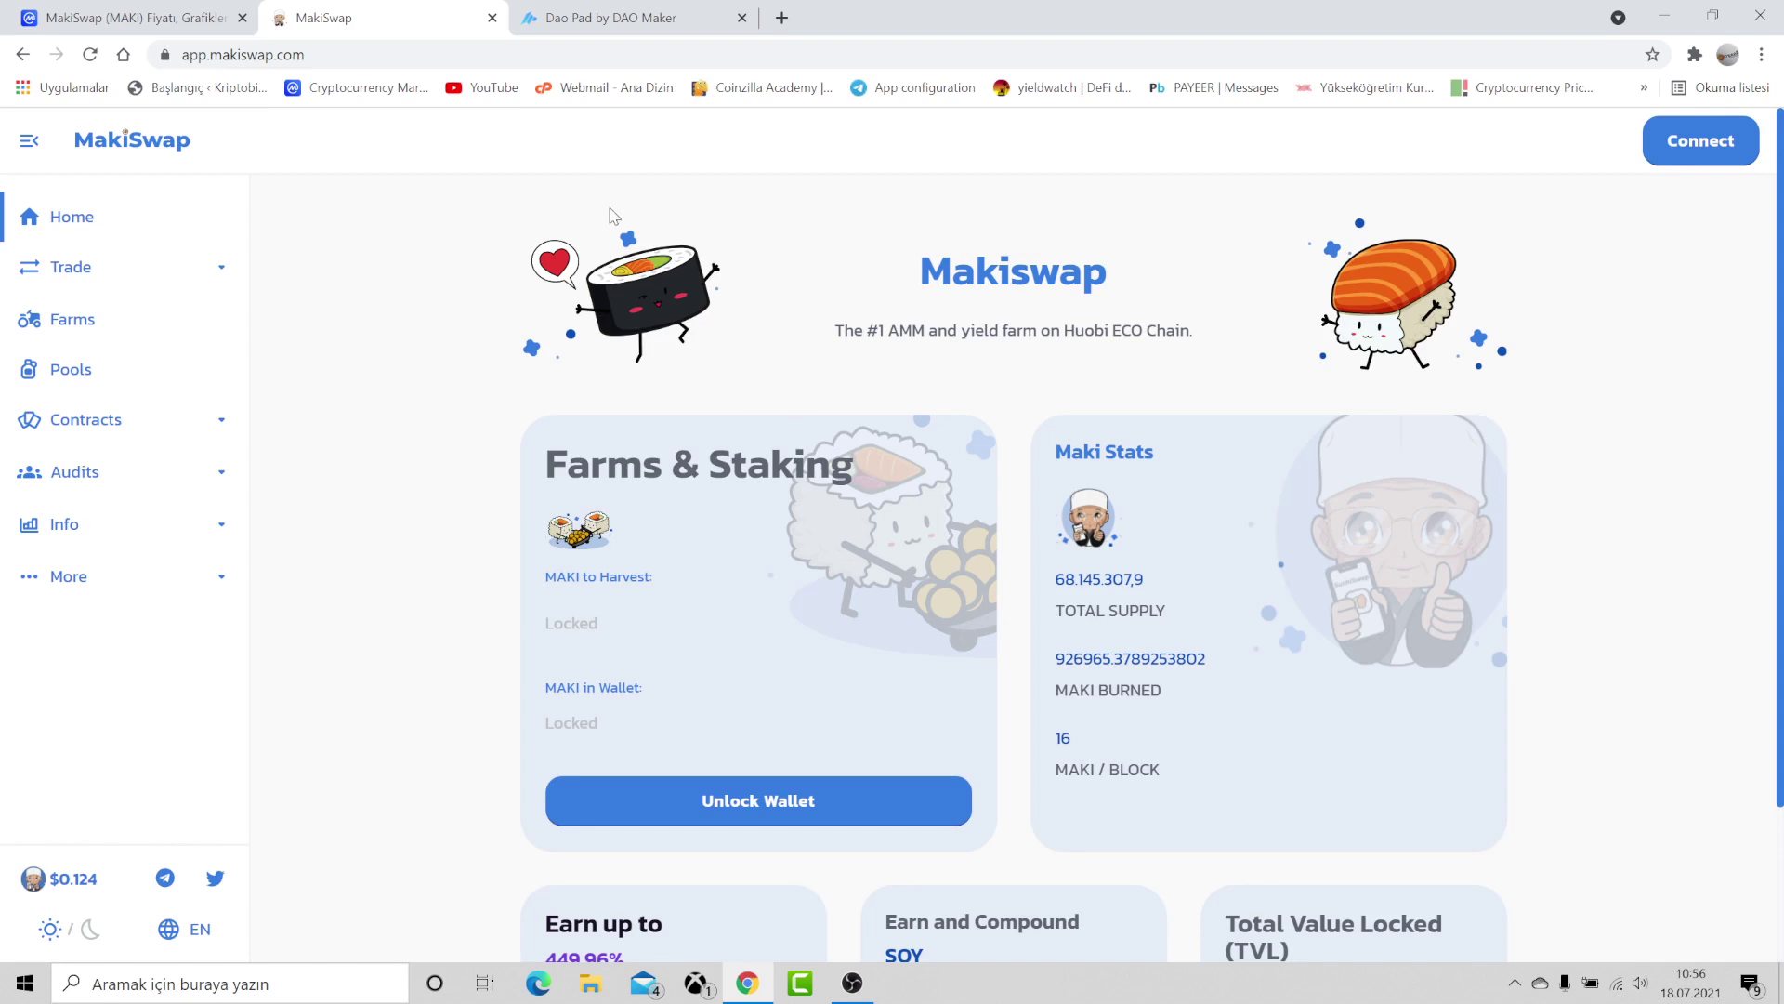
Open MakiSwap's research page on DAO Maker, examine its key metrics, project overview and token sections, and close the page
click(622, 8)
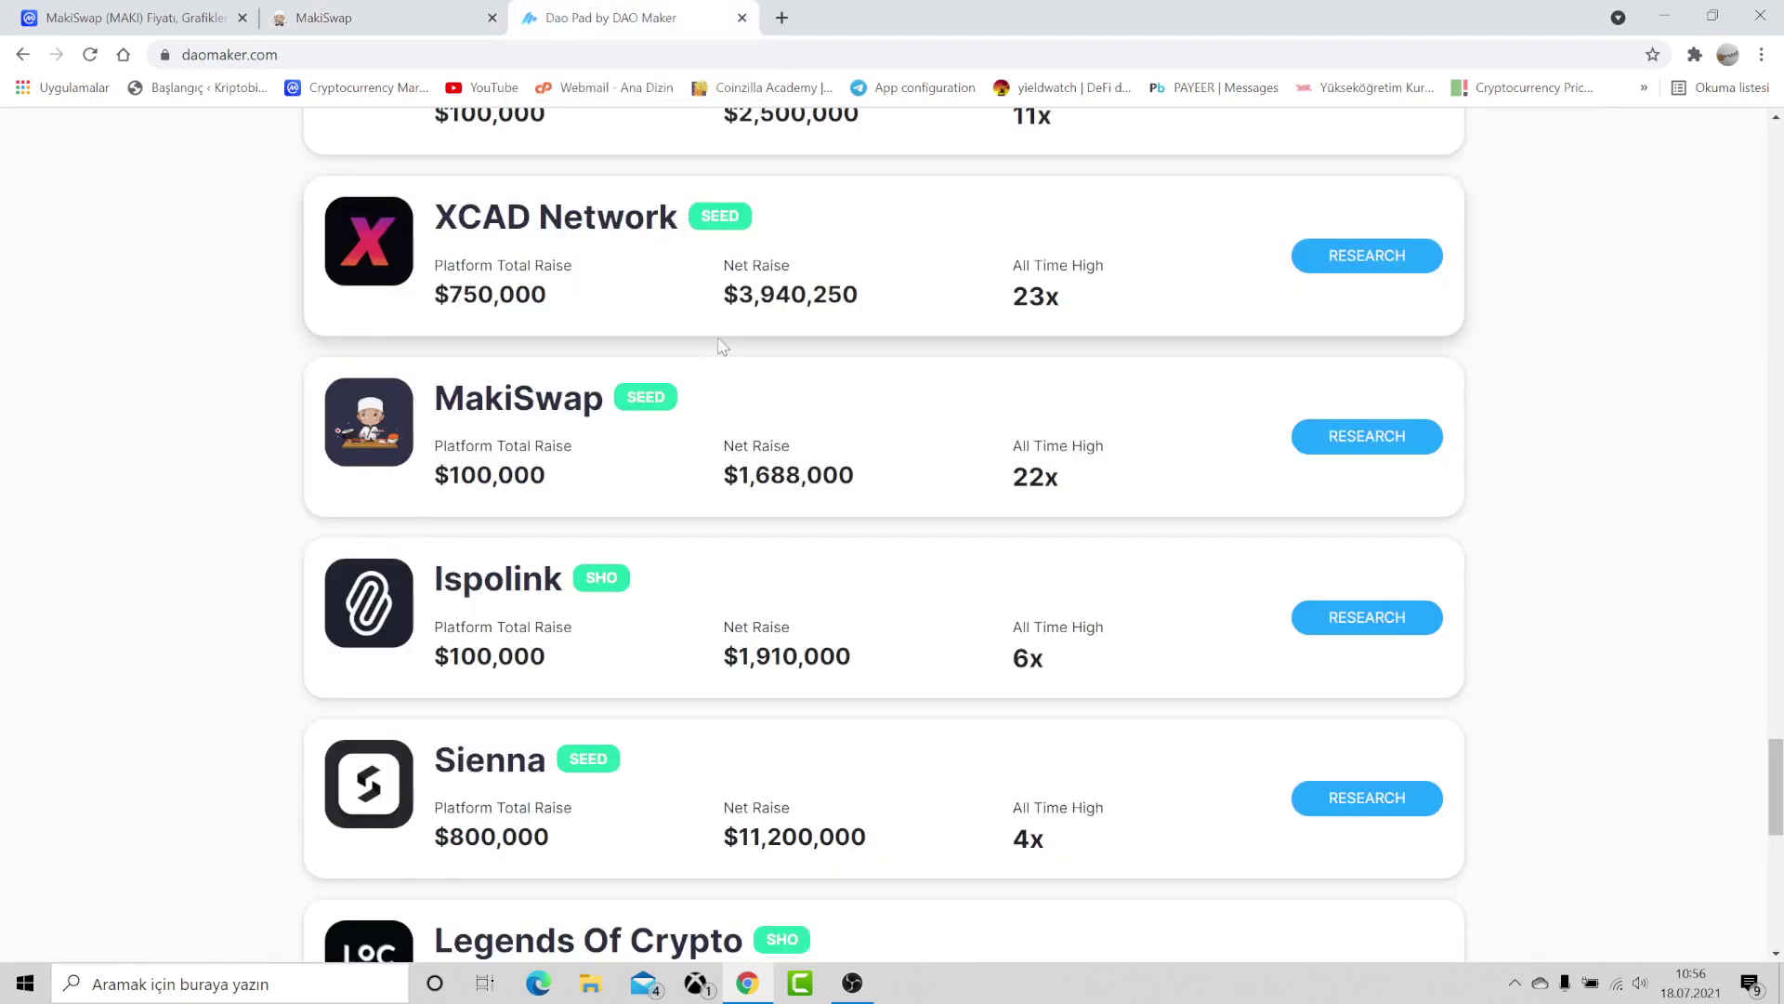
double_click(1053, 479)
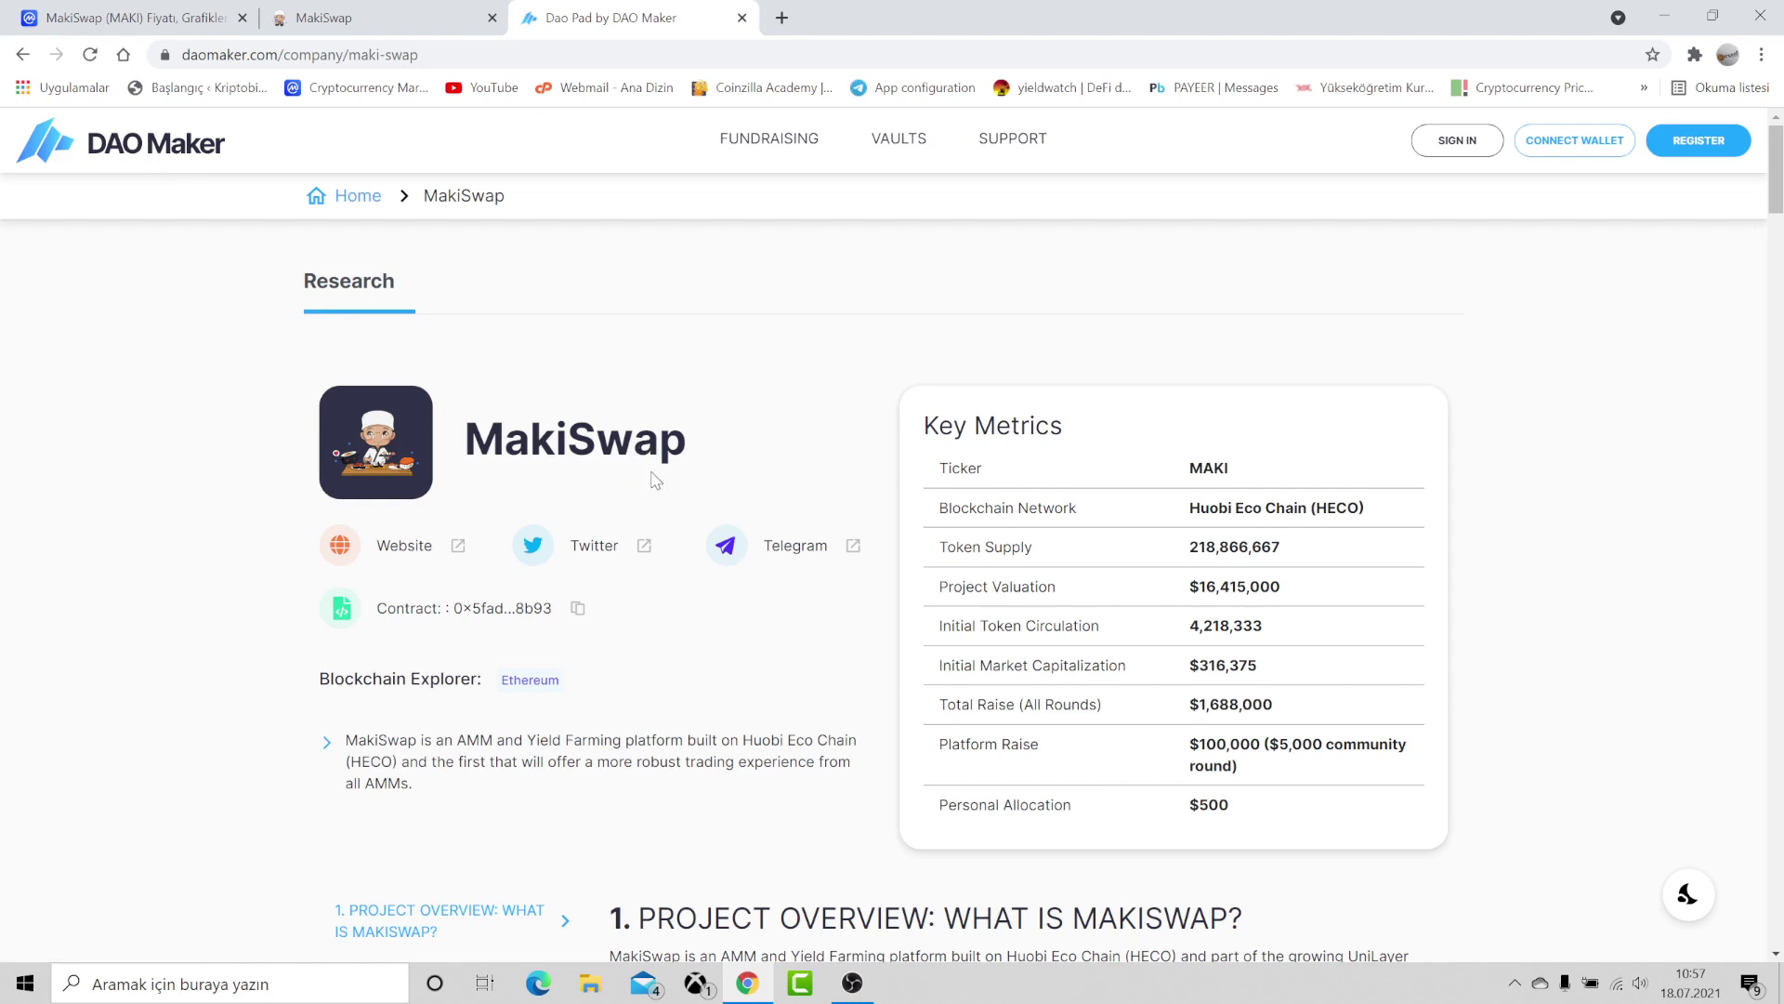
scroll(656, 479, down, 1)
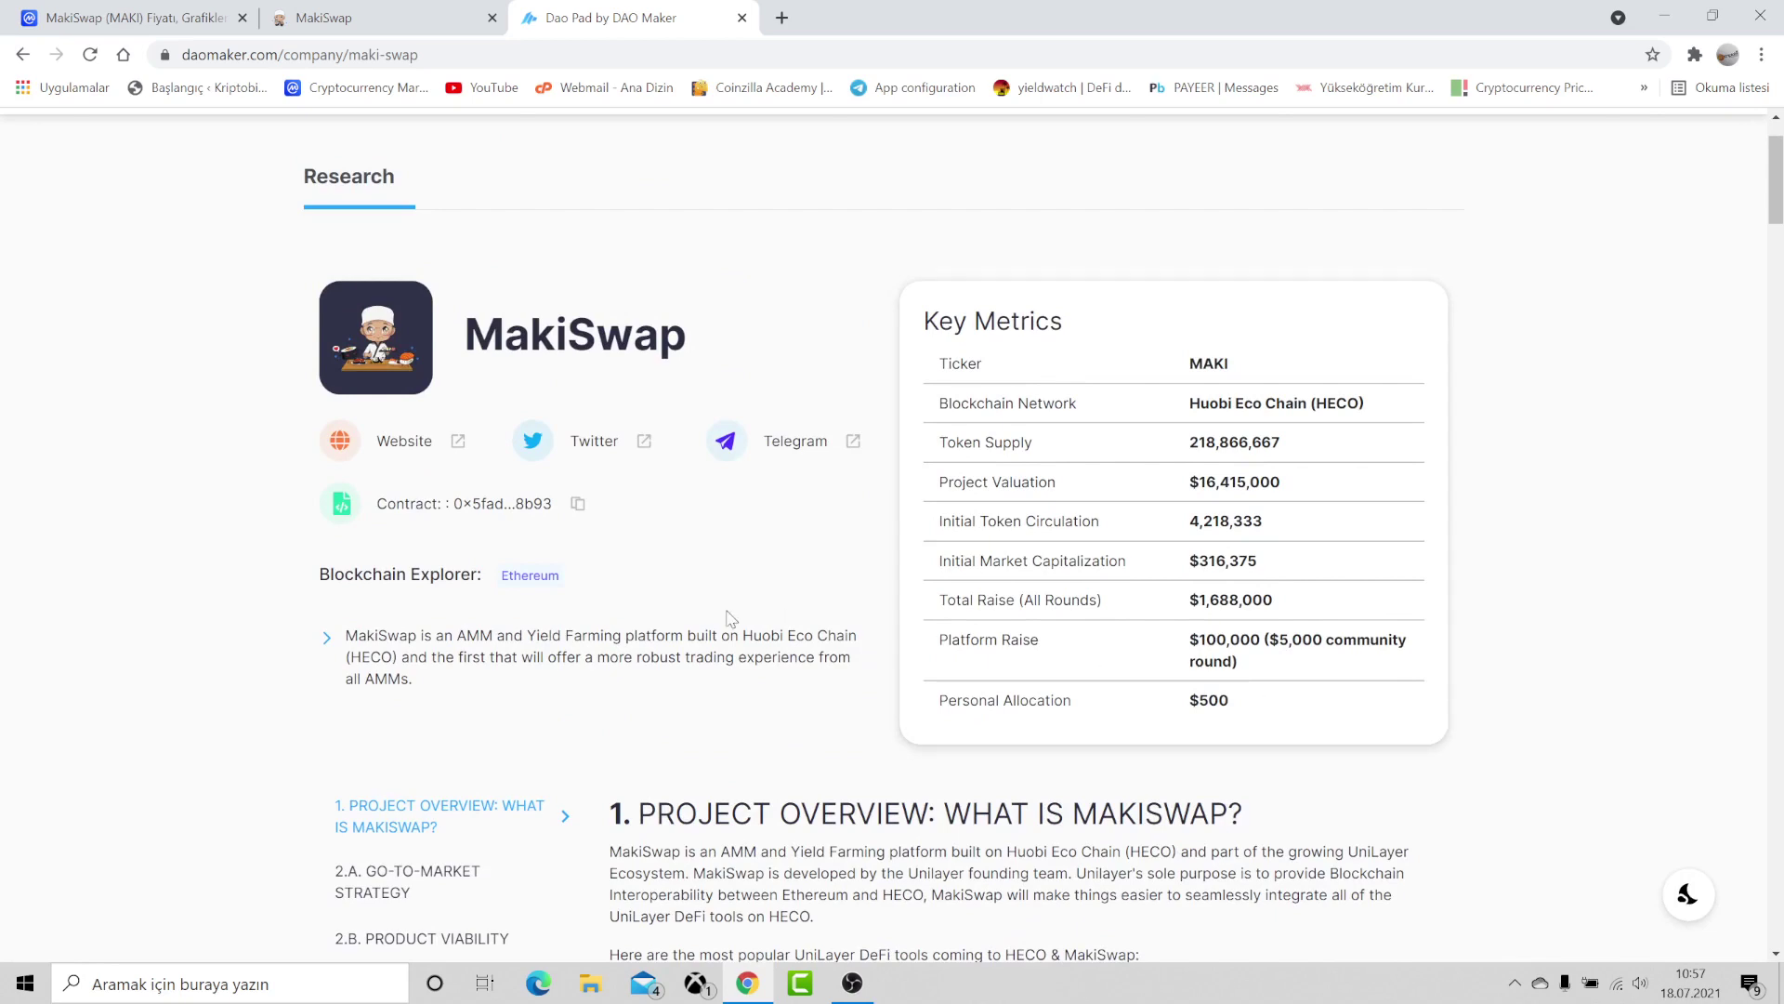
scroll(731, 618, down, 4)
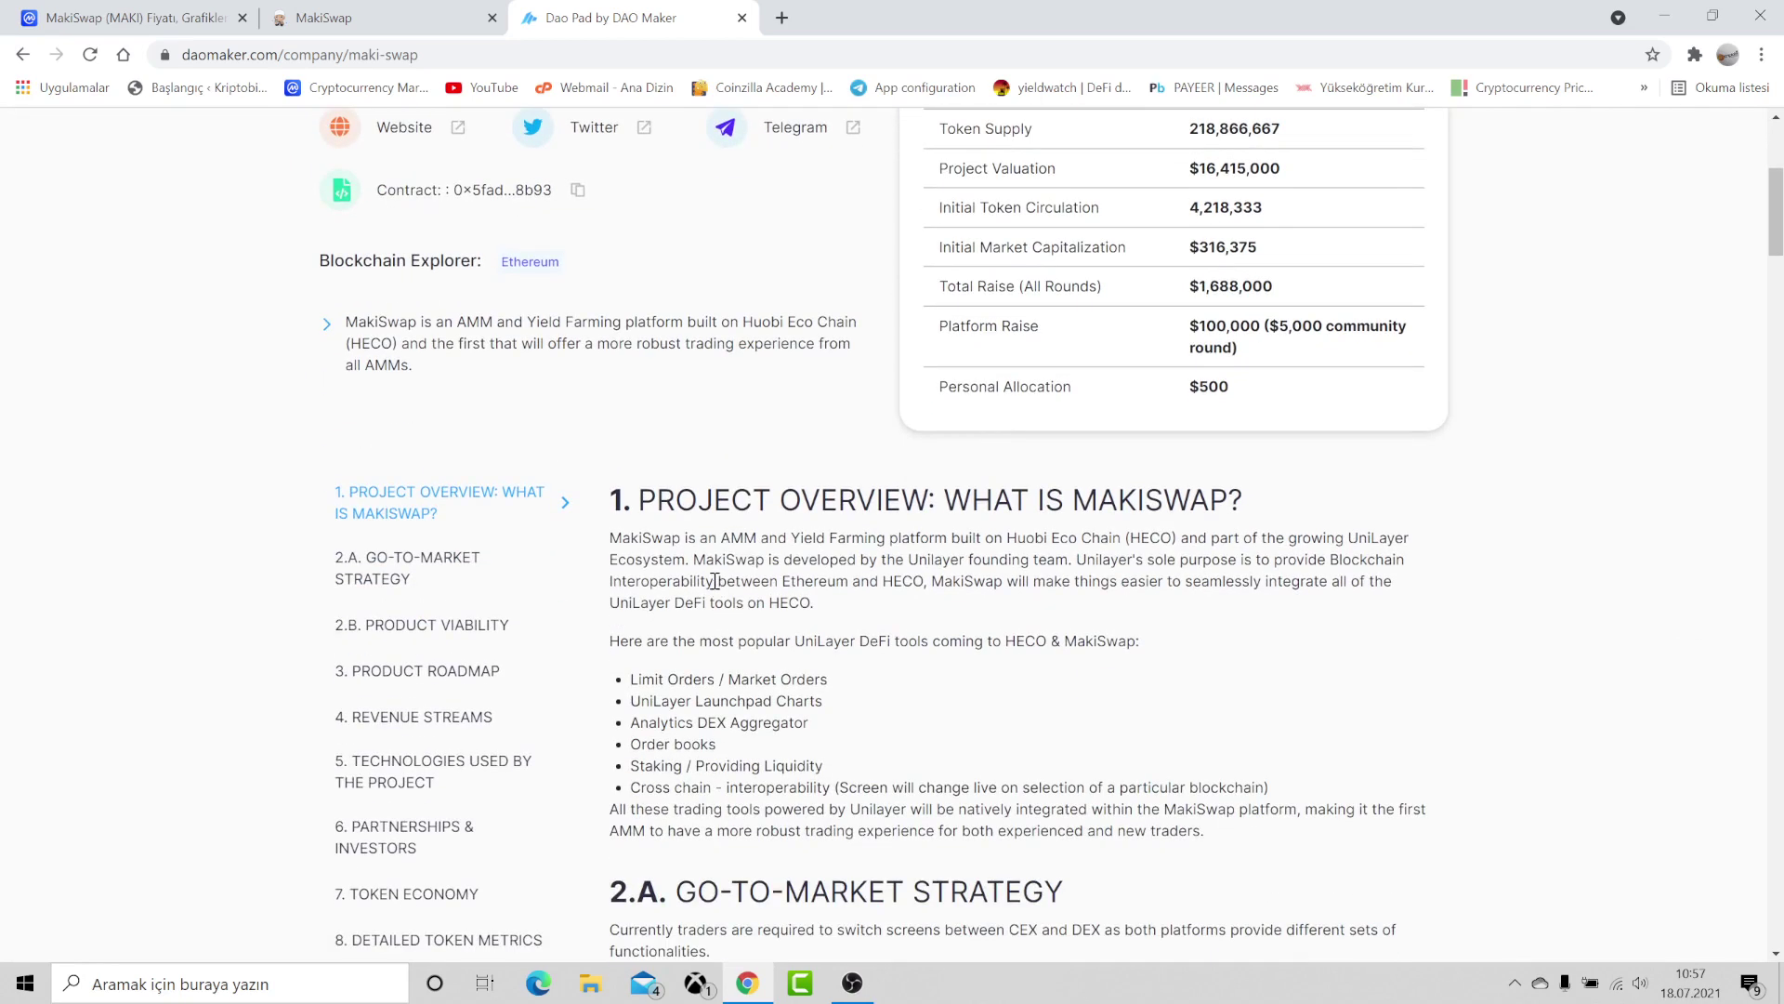
scroll(697, 530, down, 2)
scroll(781, 517, down, 5)
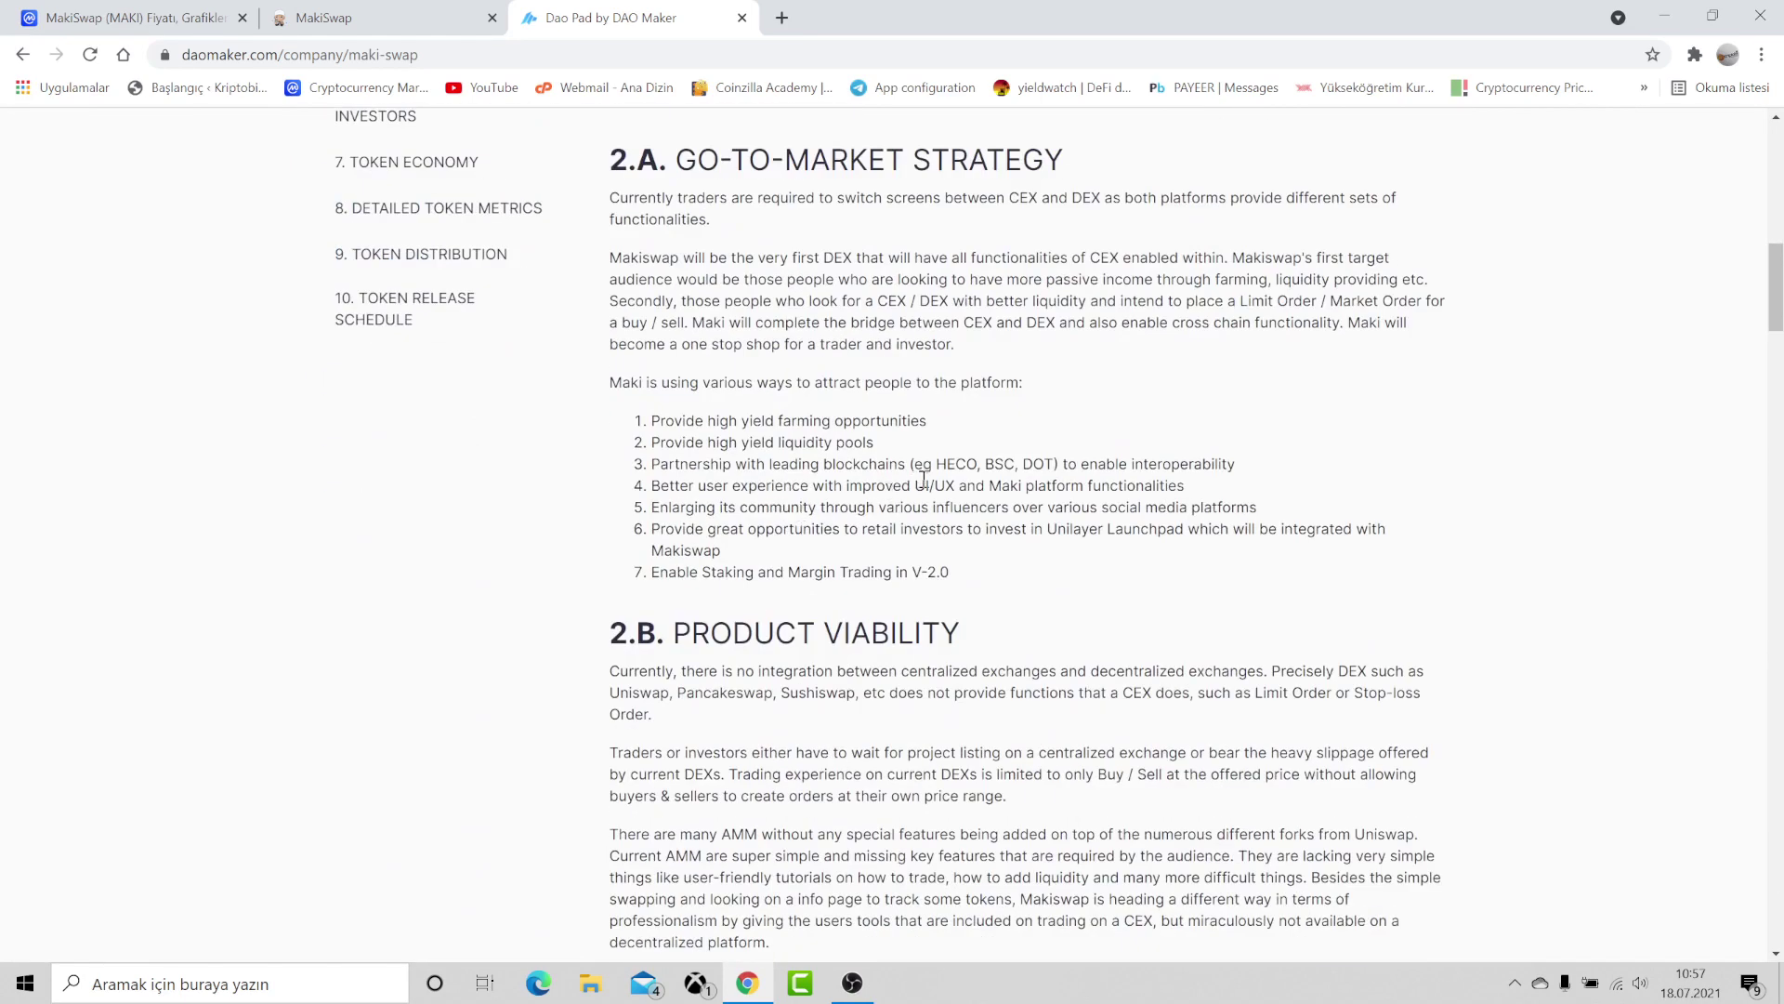
scroll(923, 478, down, 10)
scroll(923, 479, down, 20)
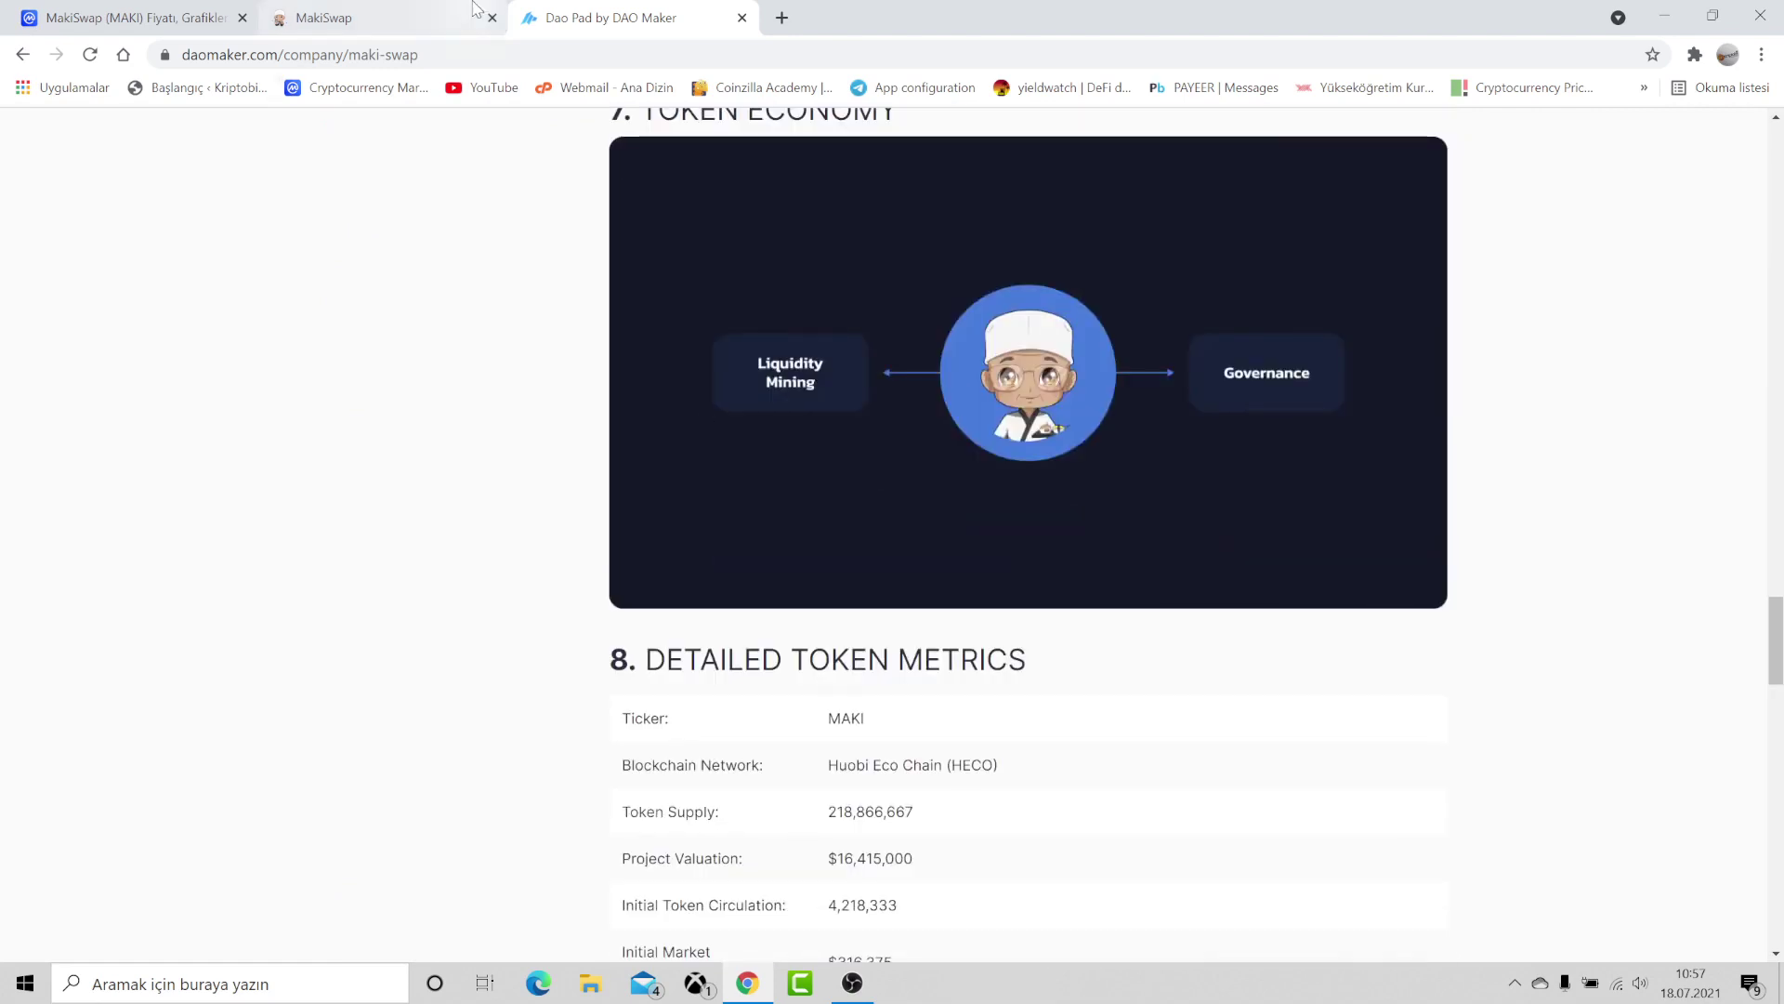
key(ctrl+w)
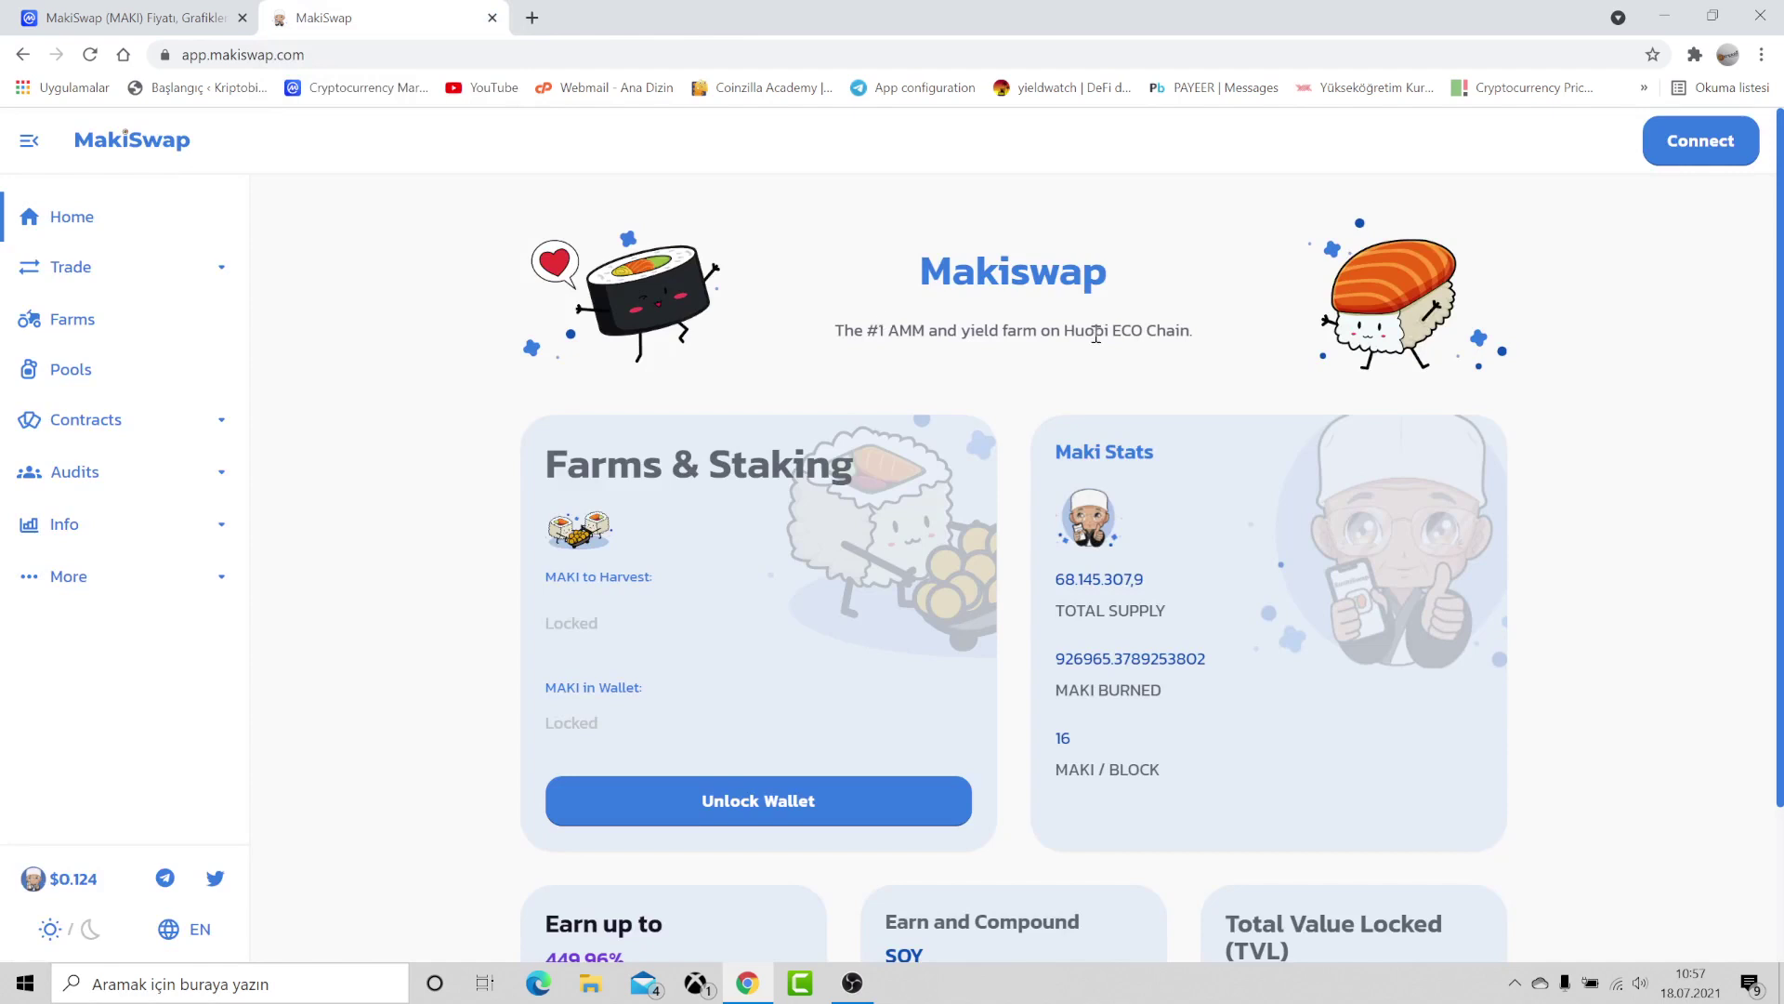
Try connecting the MetaMask wallet to MakiSwap, and switch the wallet's network to Heco-Mainnet
click(1696, 144)
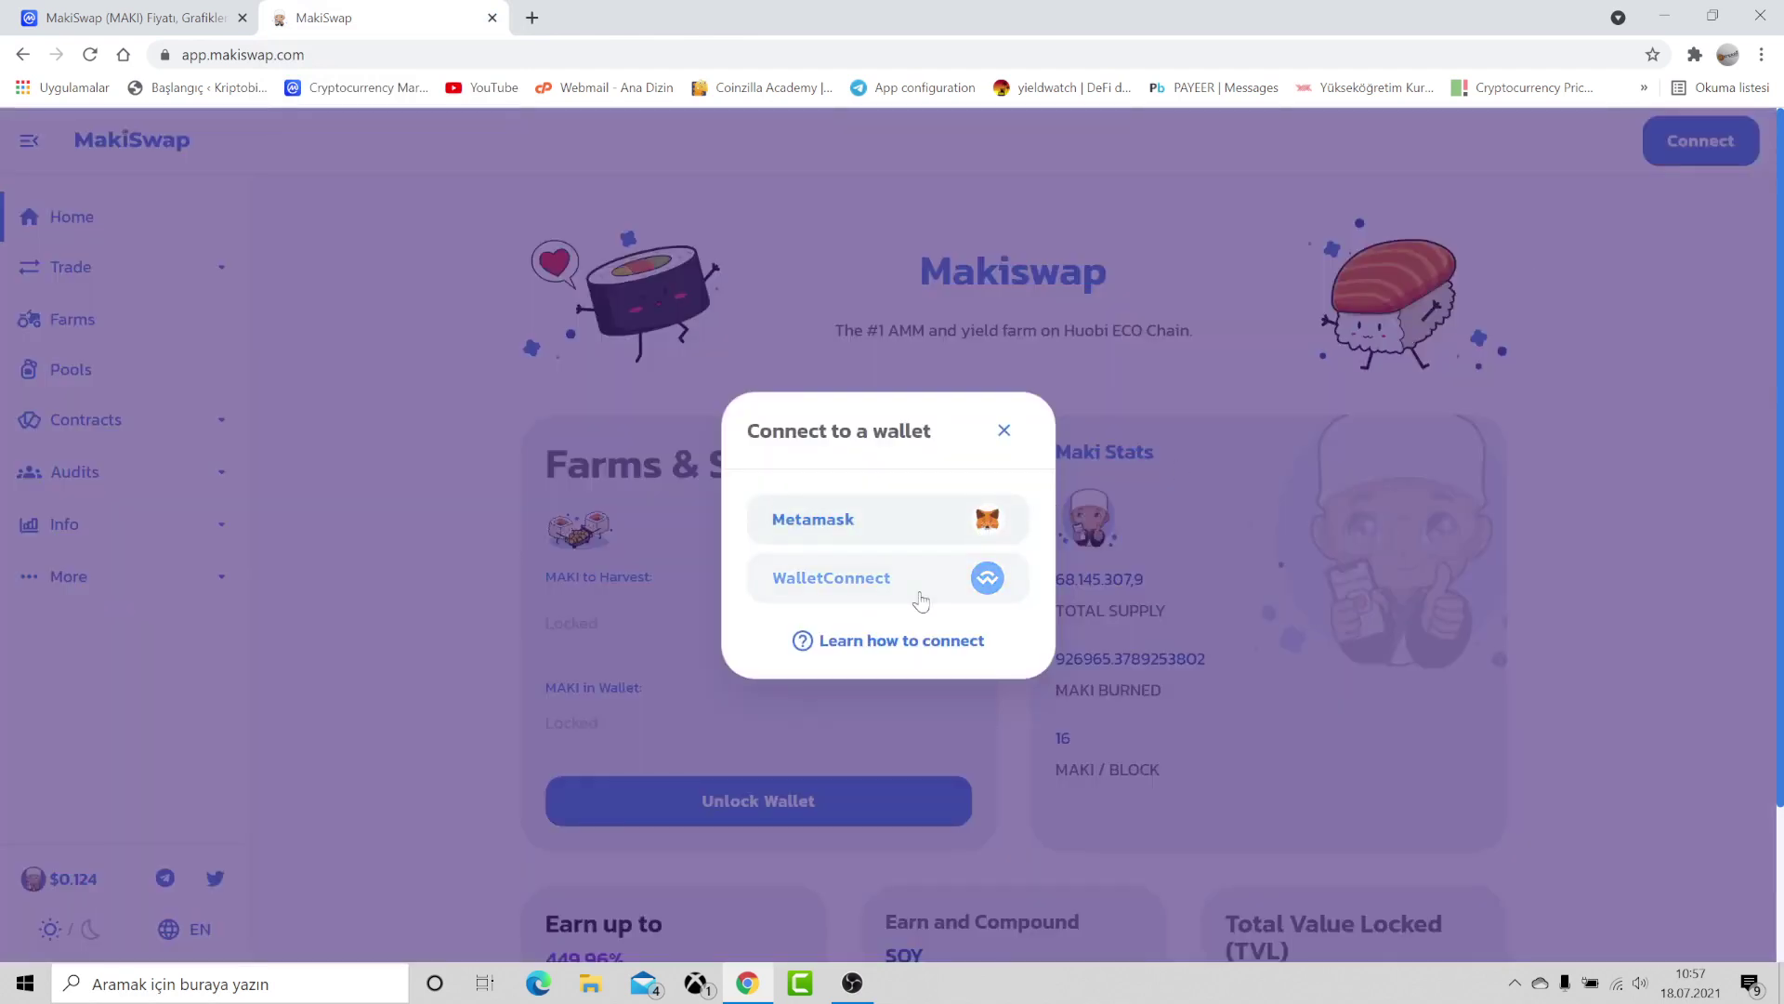
click(947, 531)
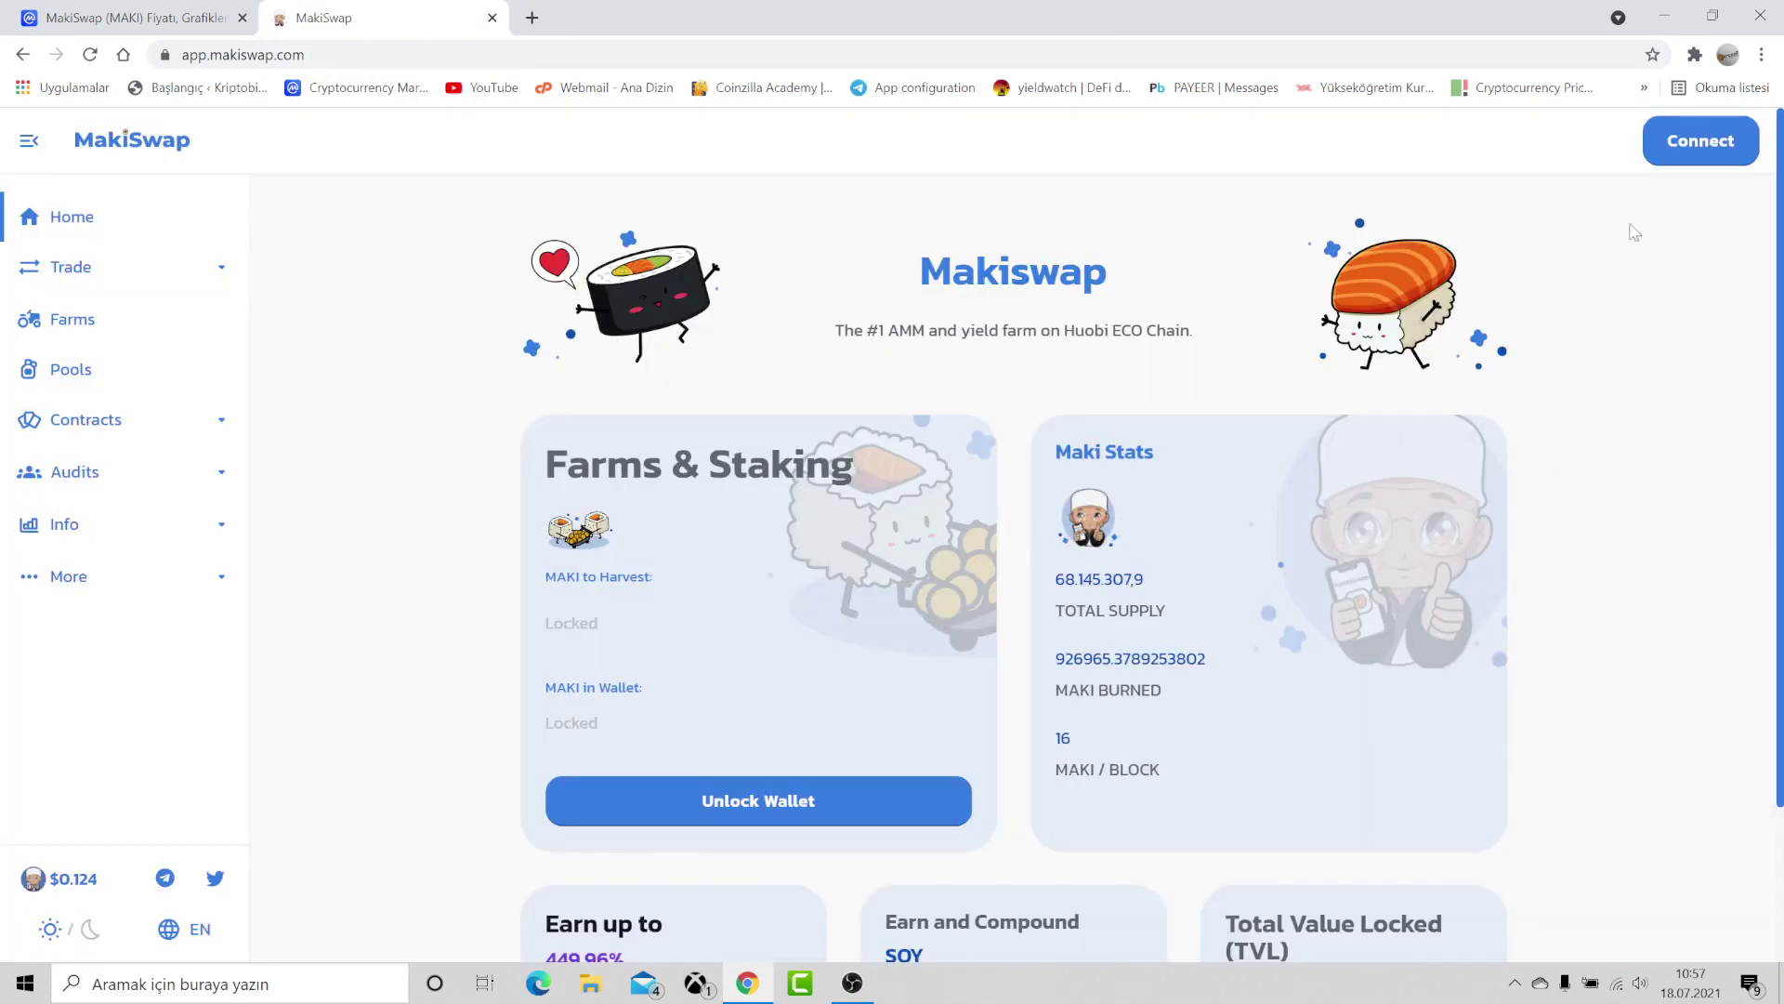
click(1694, 55)
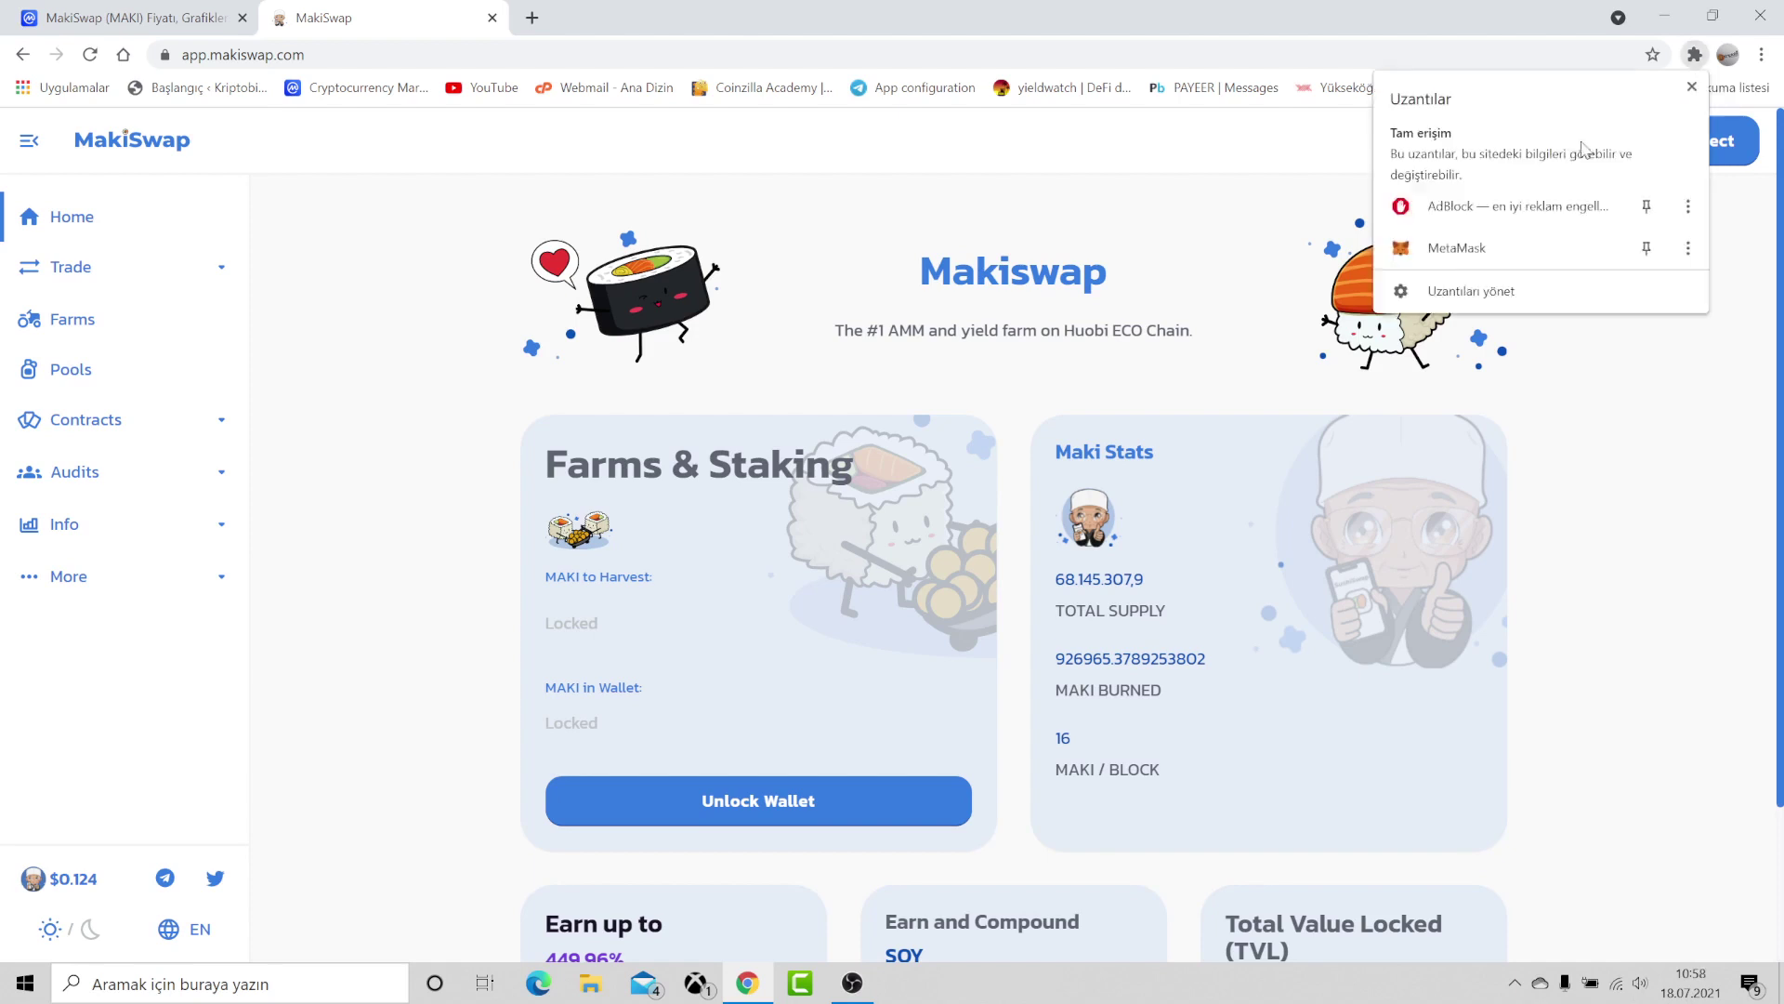
click(1487, 247)
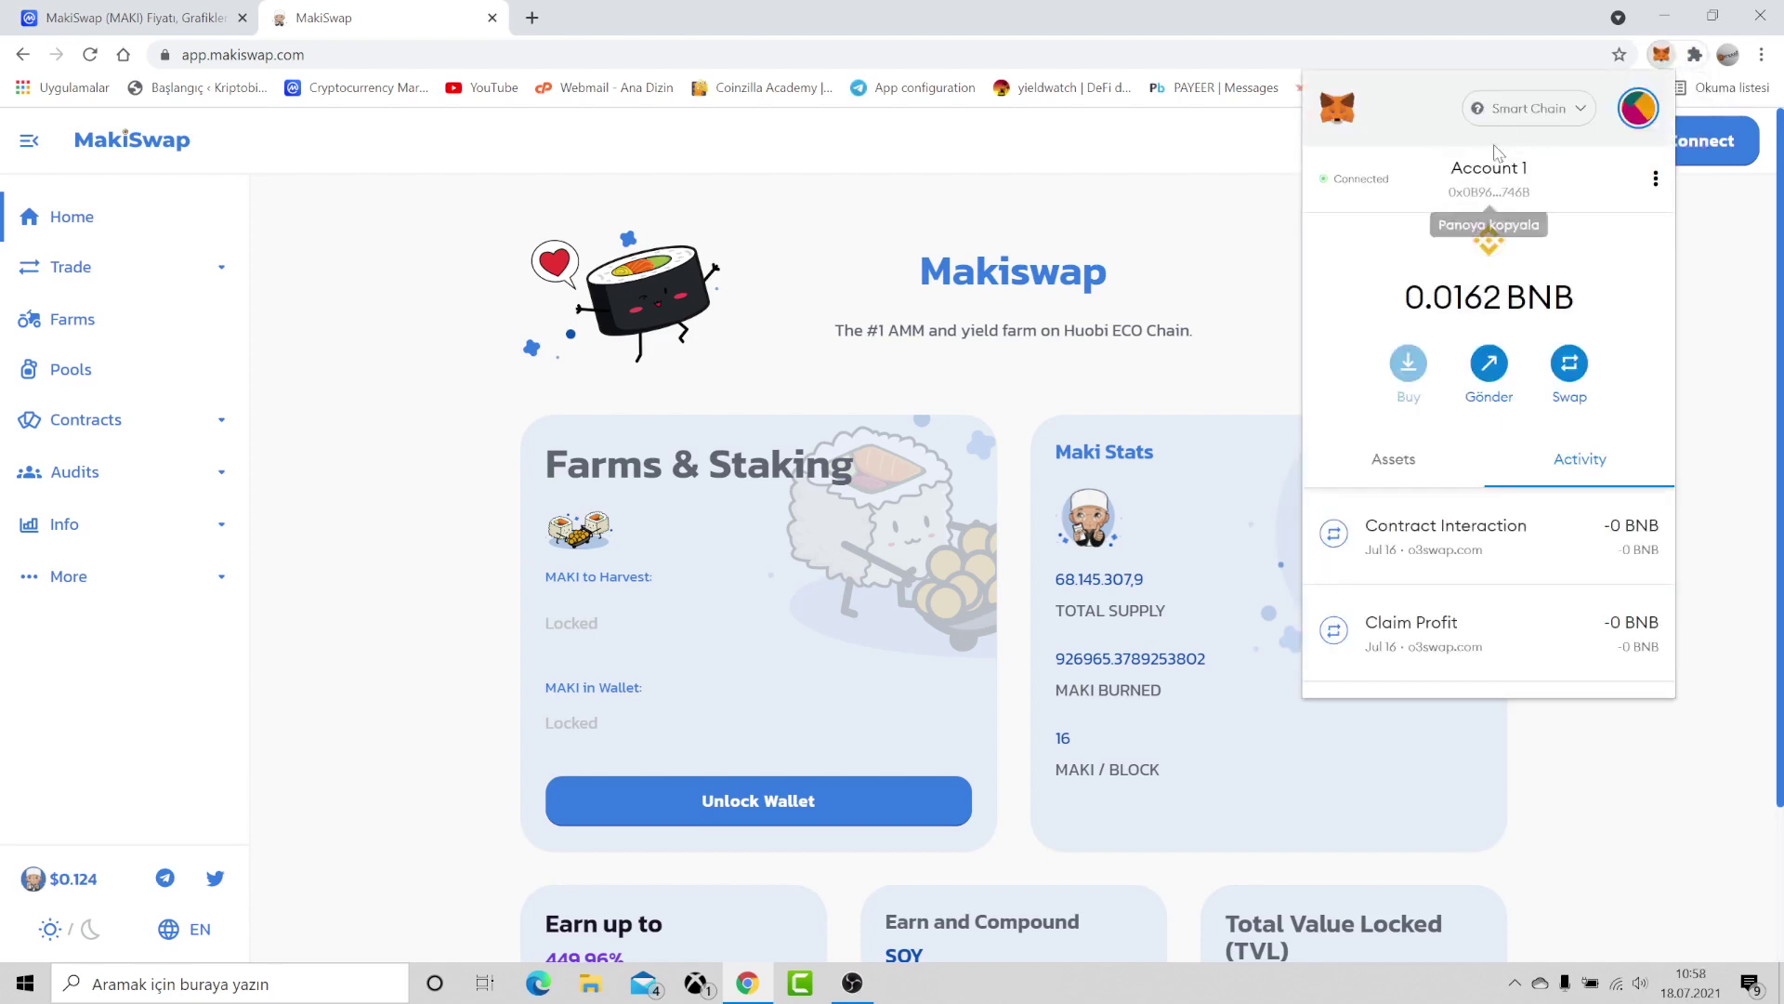
click(1524, 116)
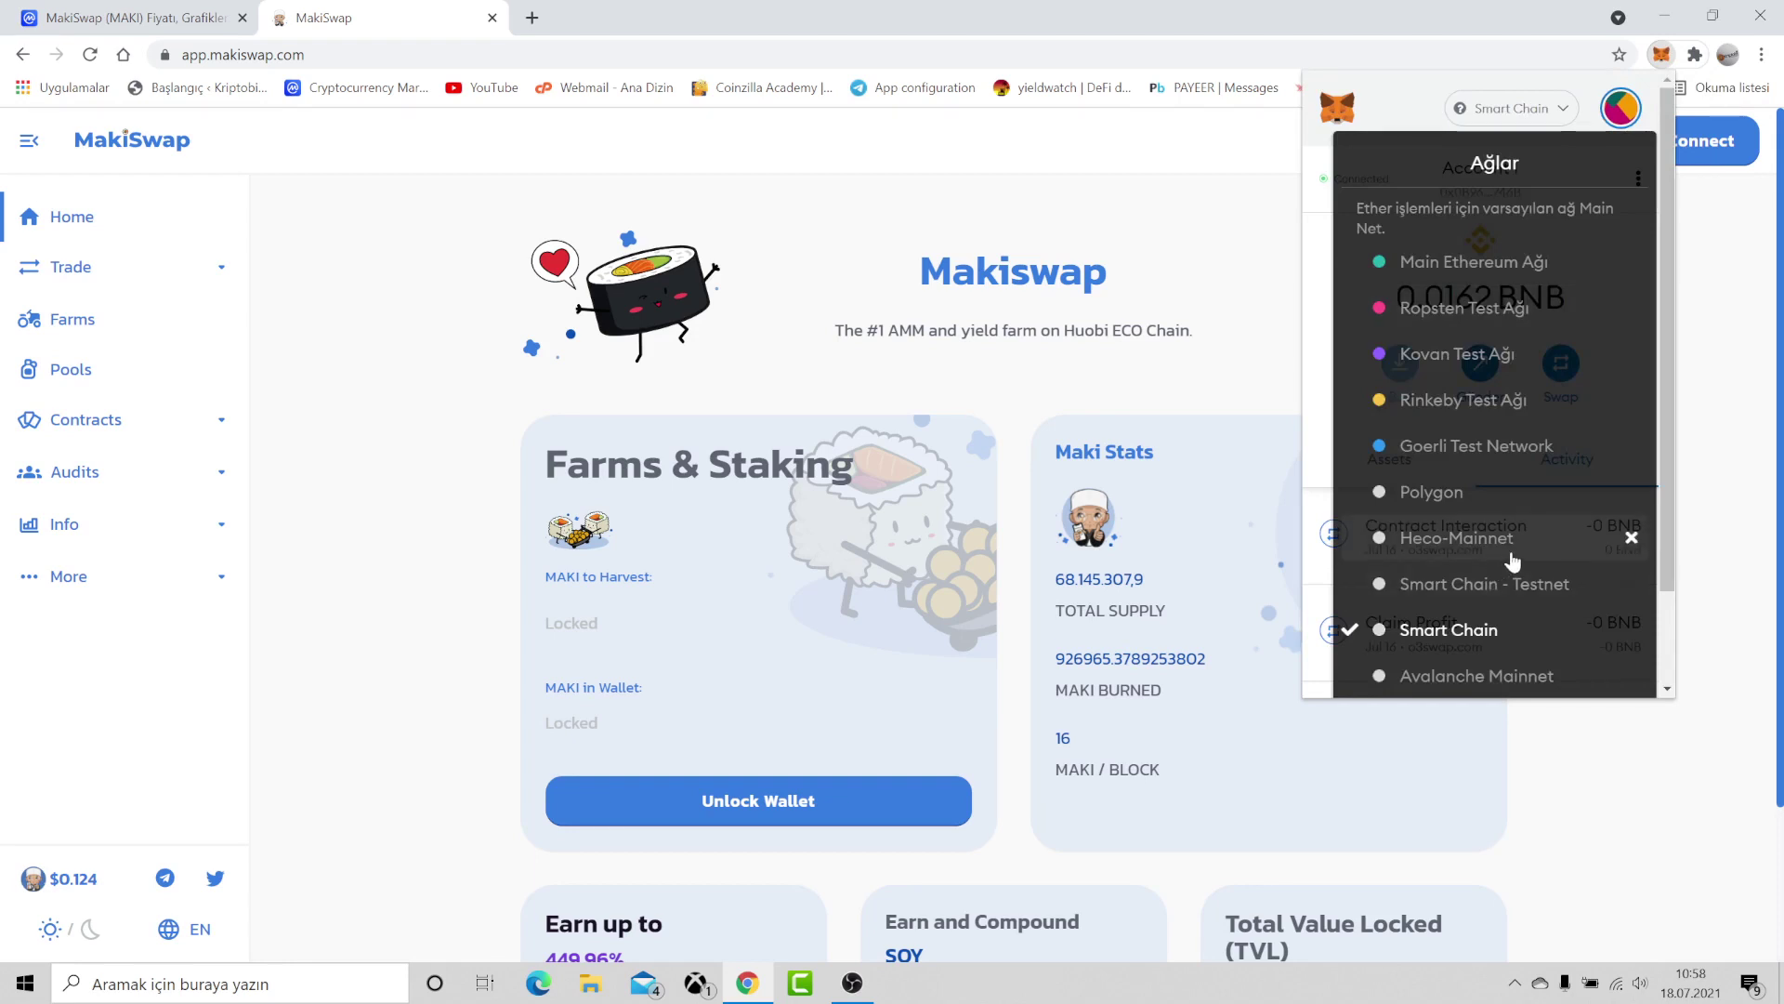
click(1456, 539)
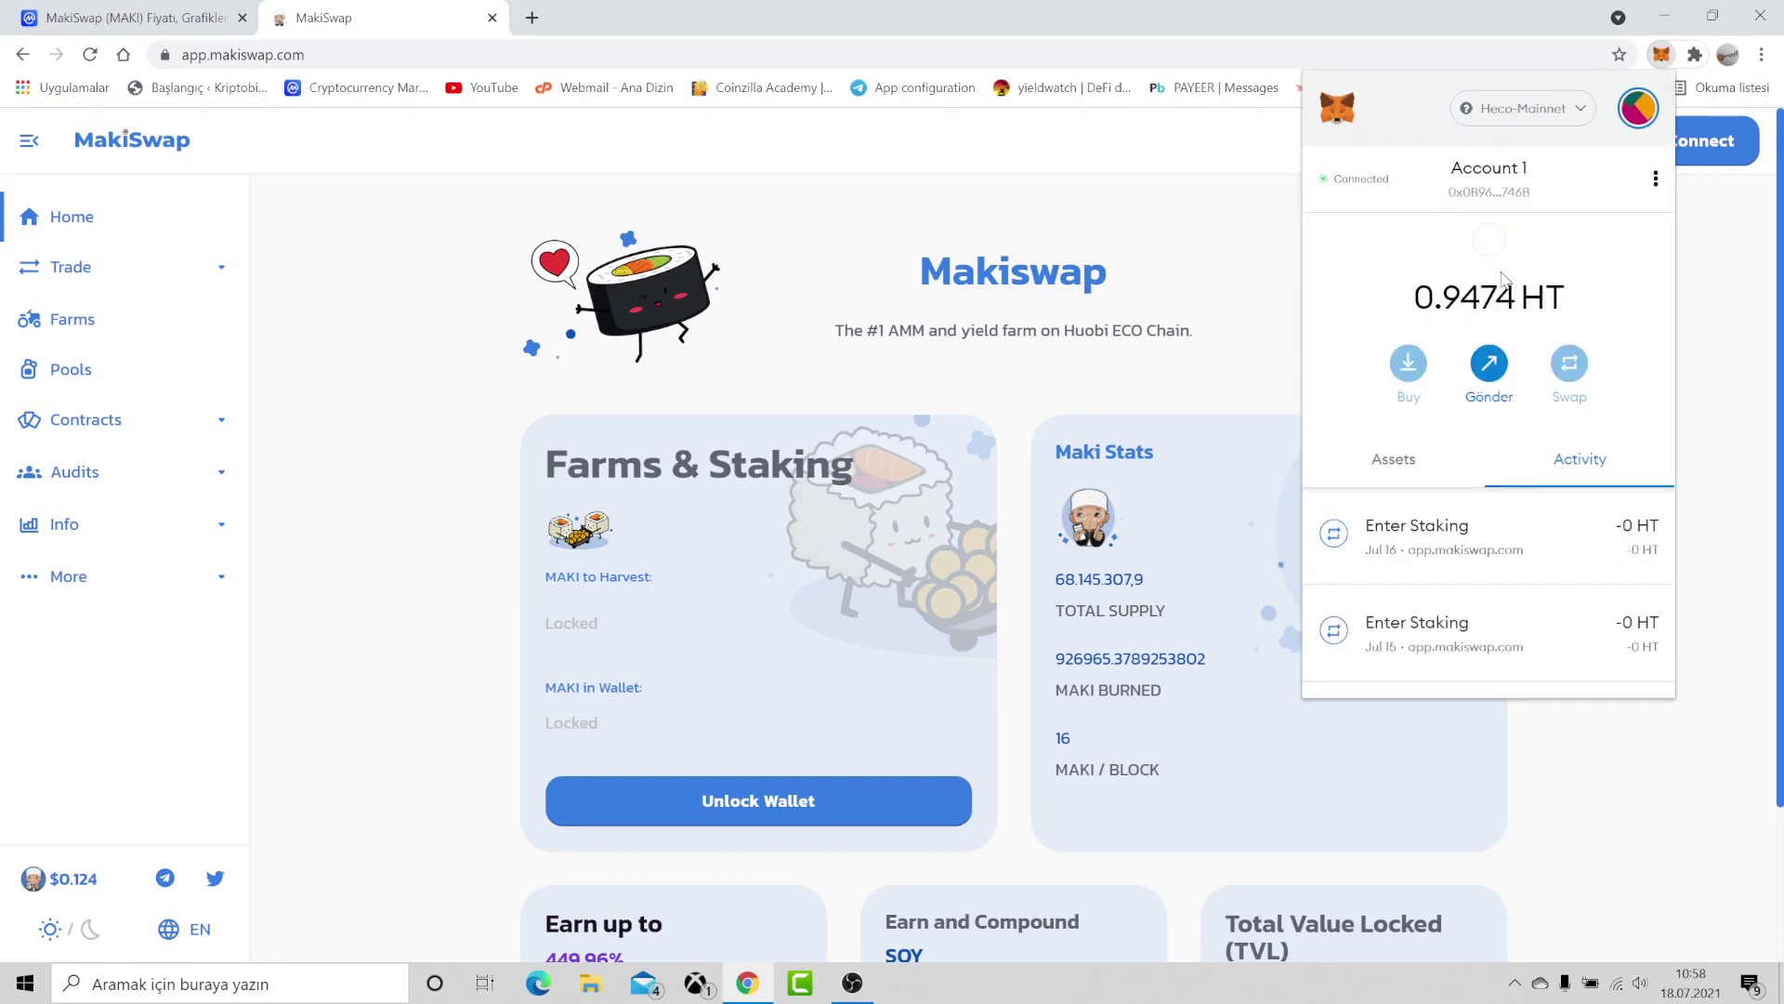
Examine the token assets held in the MetaMask wallet on the Heco-Mainnet network
click(1428, 470)
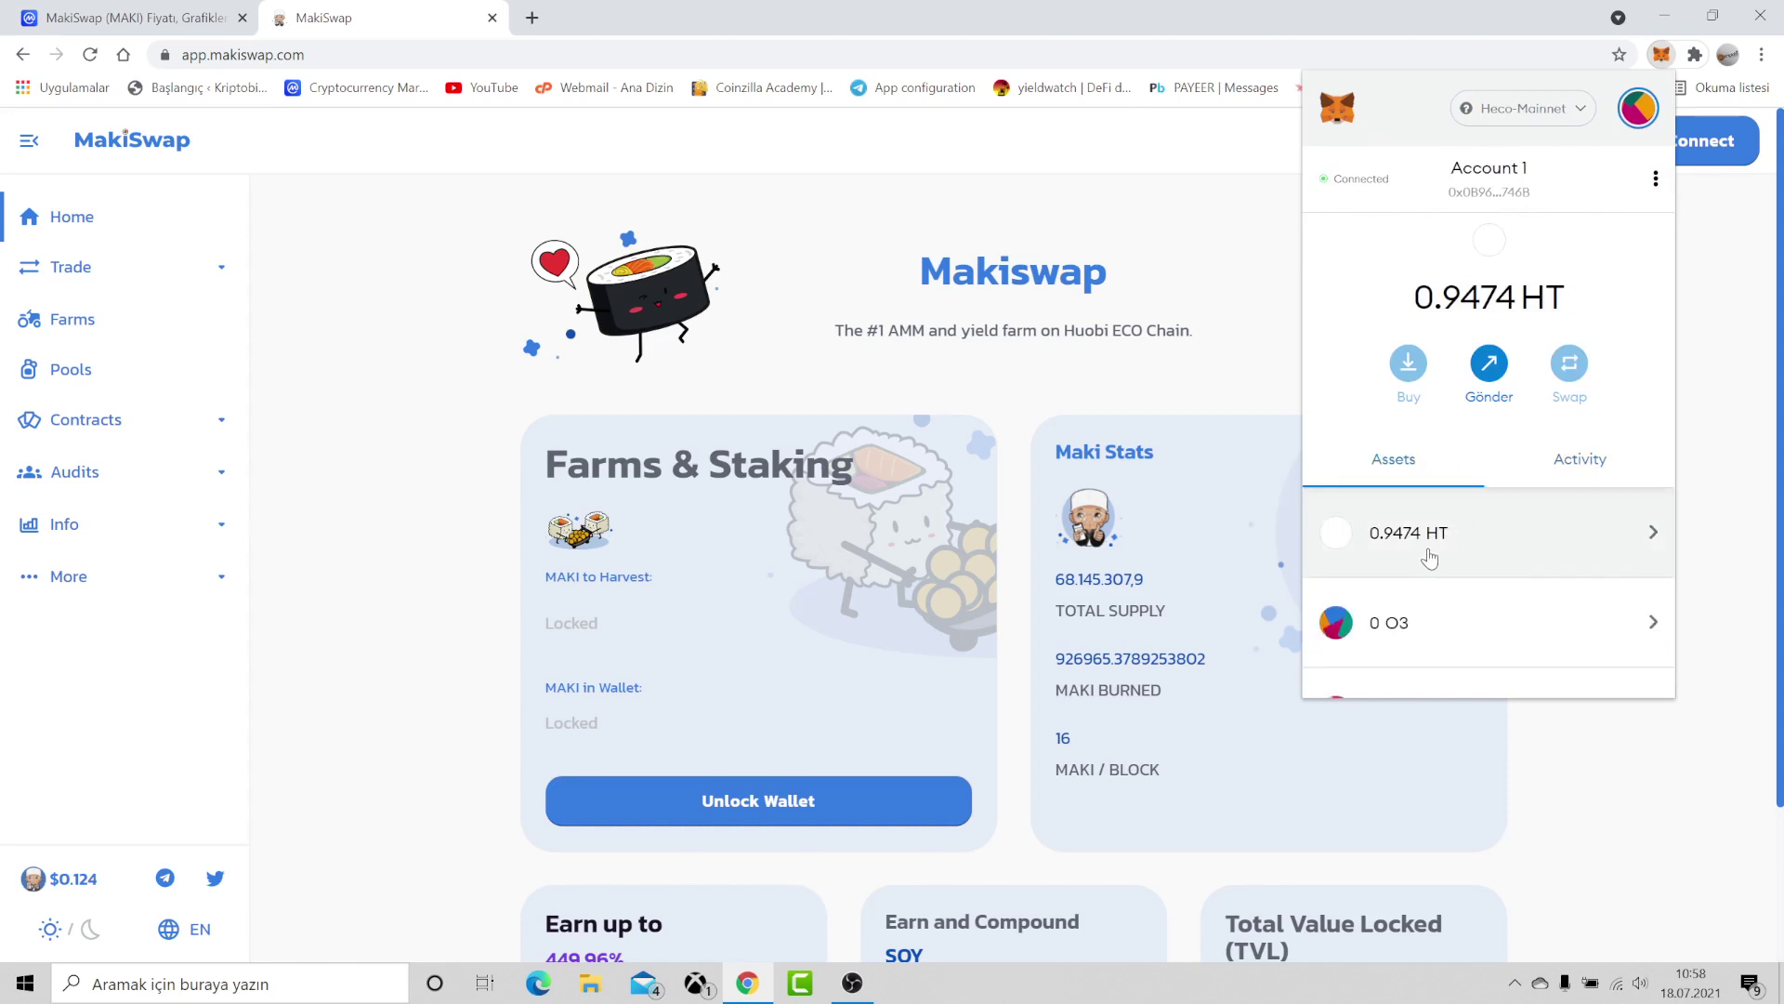
scroll(1428, 556, down, 3)
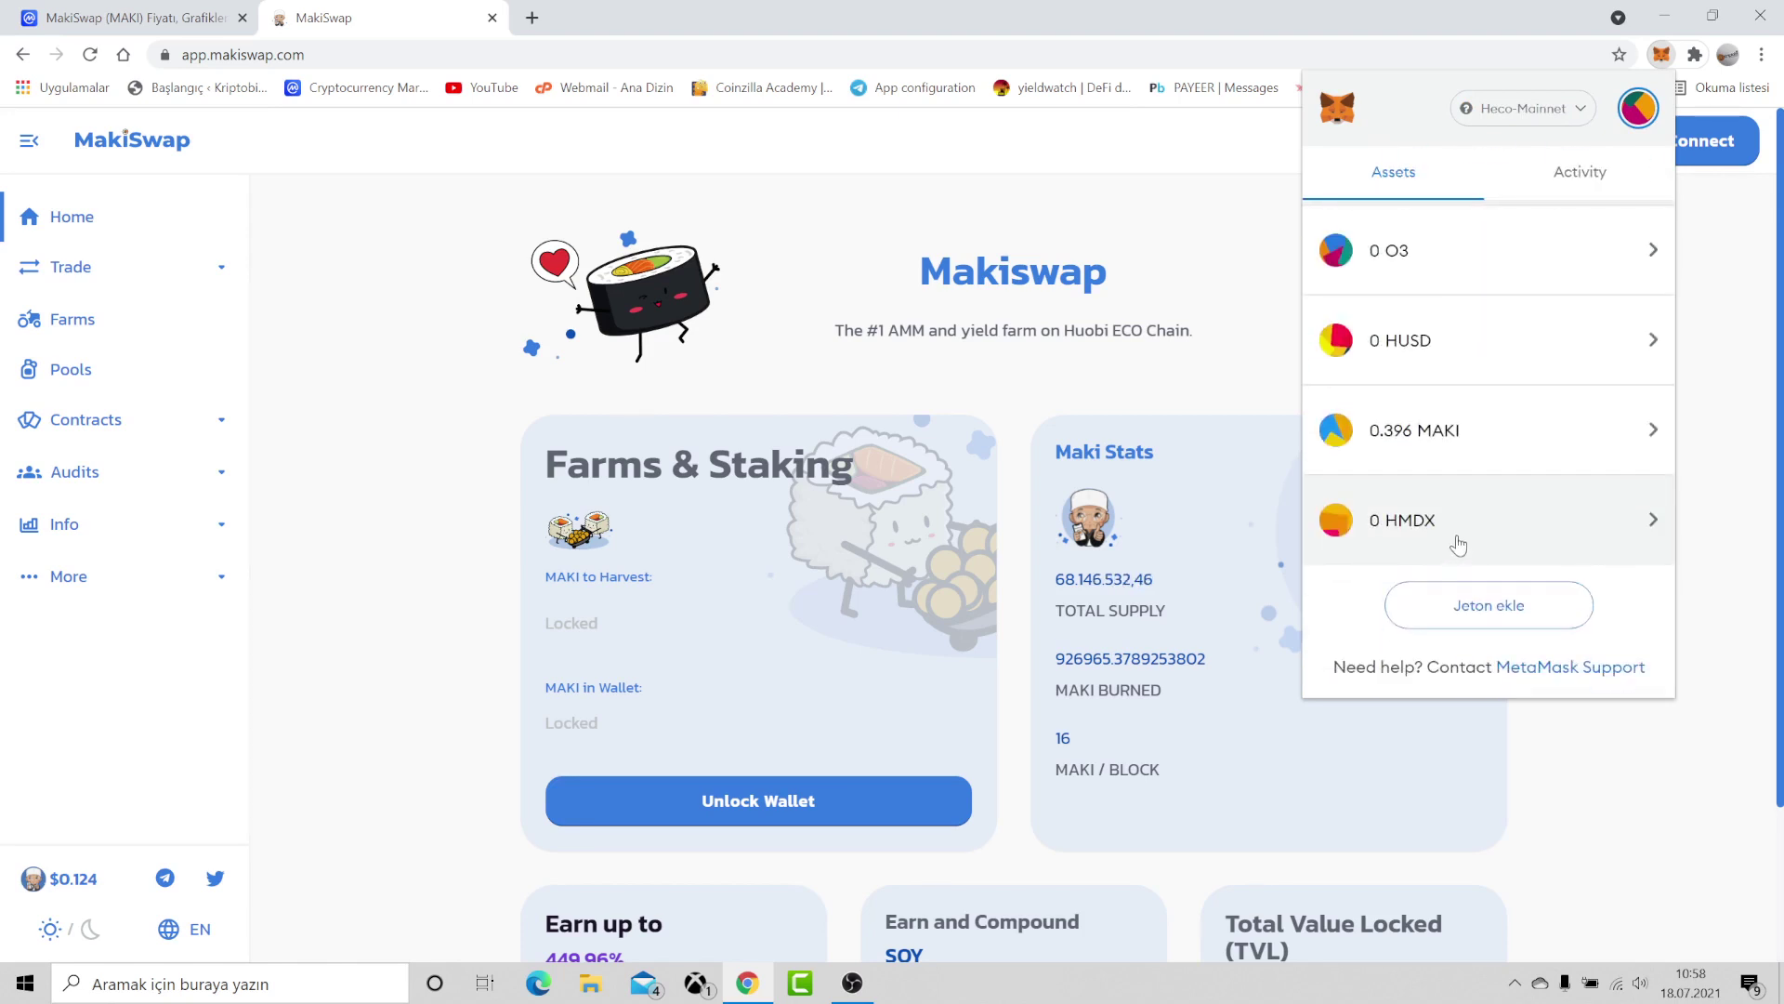
scroll(1413, 467, up, 5)
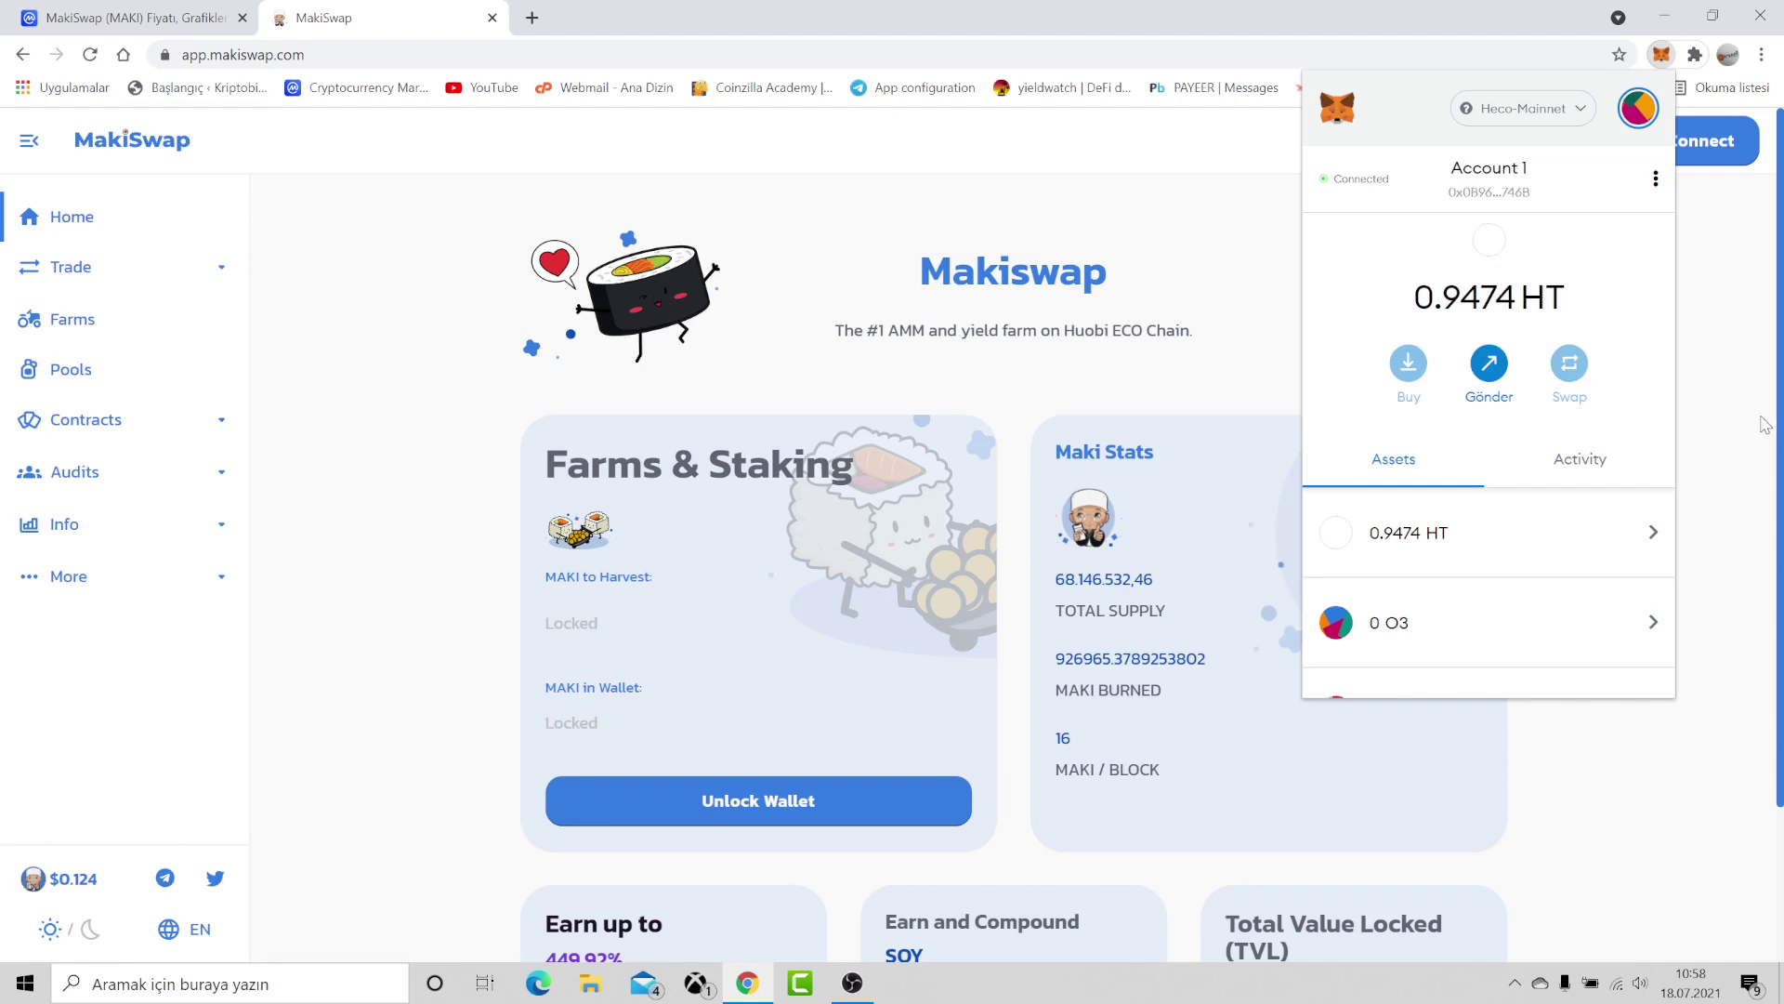
click(1718, 386)
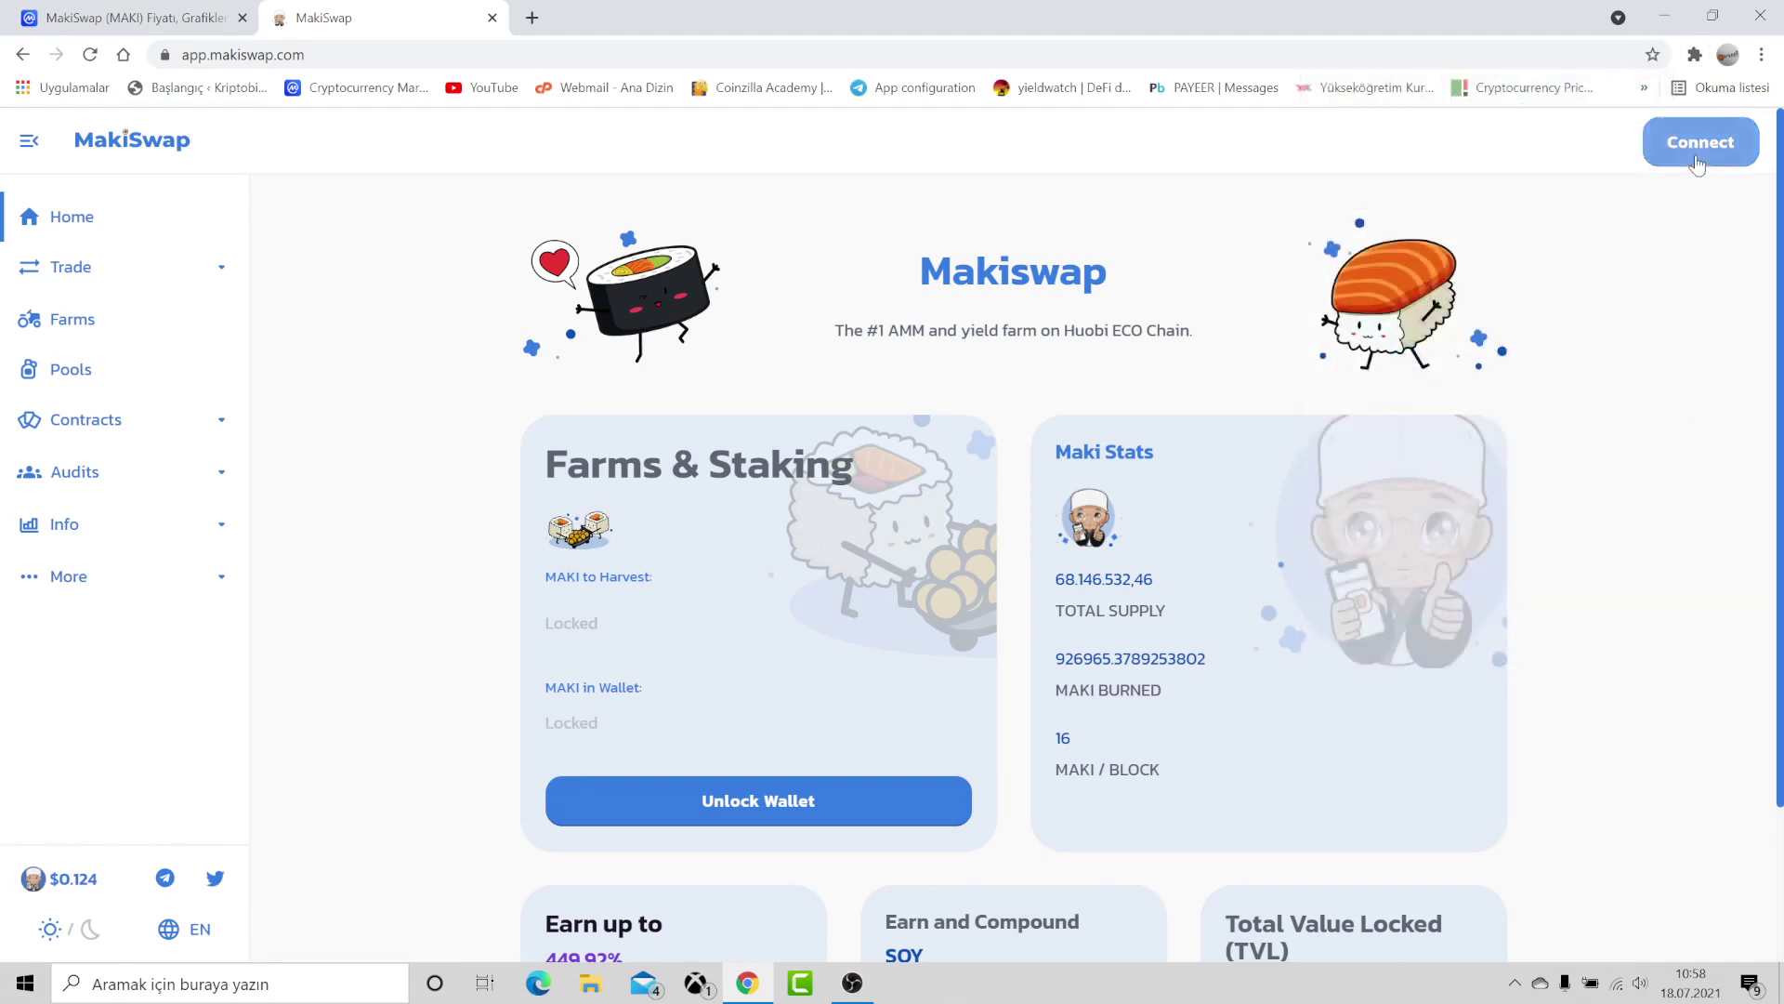
Connect the MetaMask wallet to MakiSwap and open the token Exchange page
click(1697, 165)
click(861, 529)
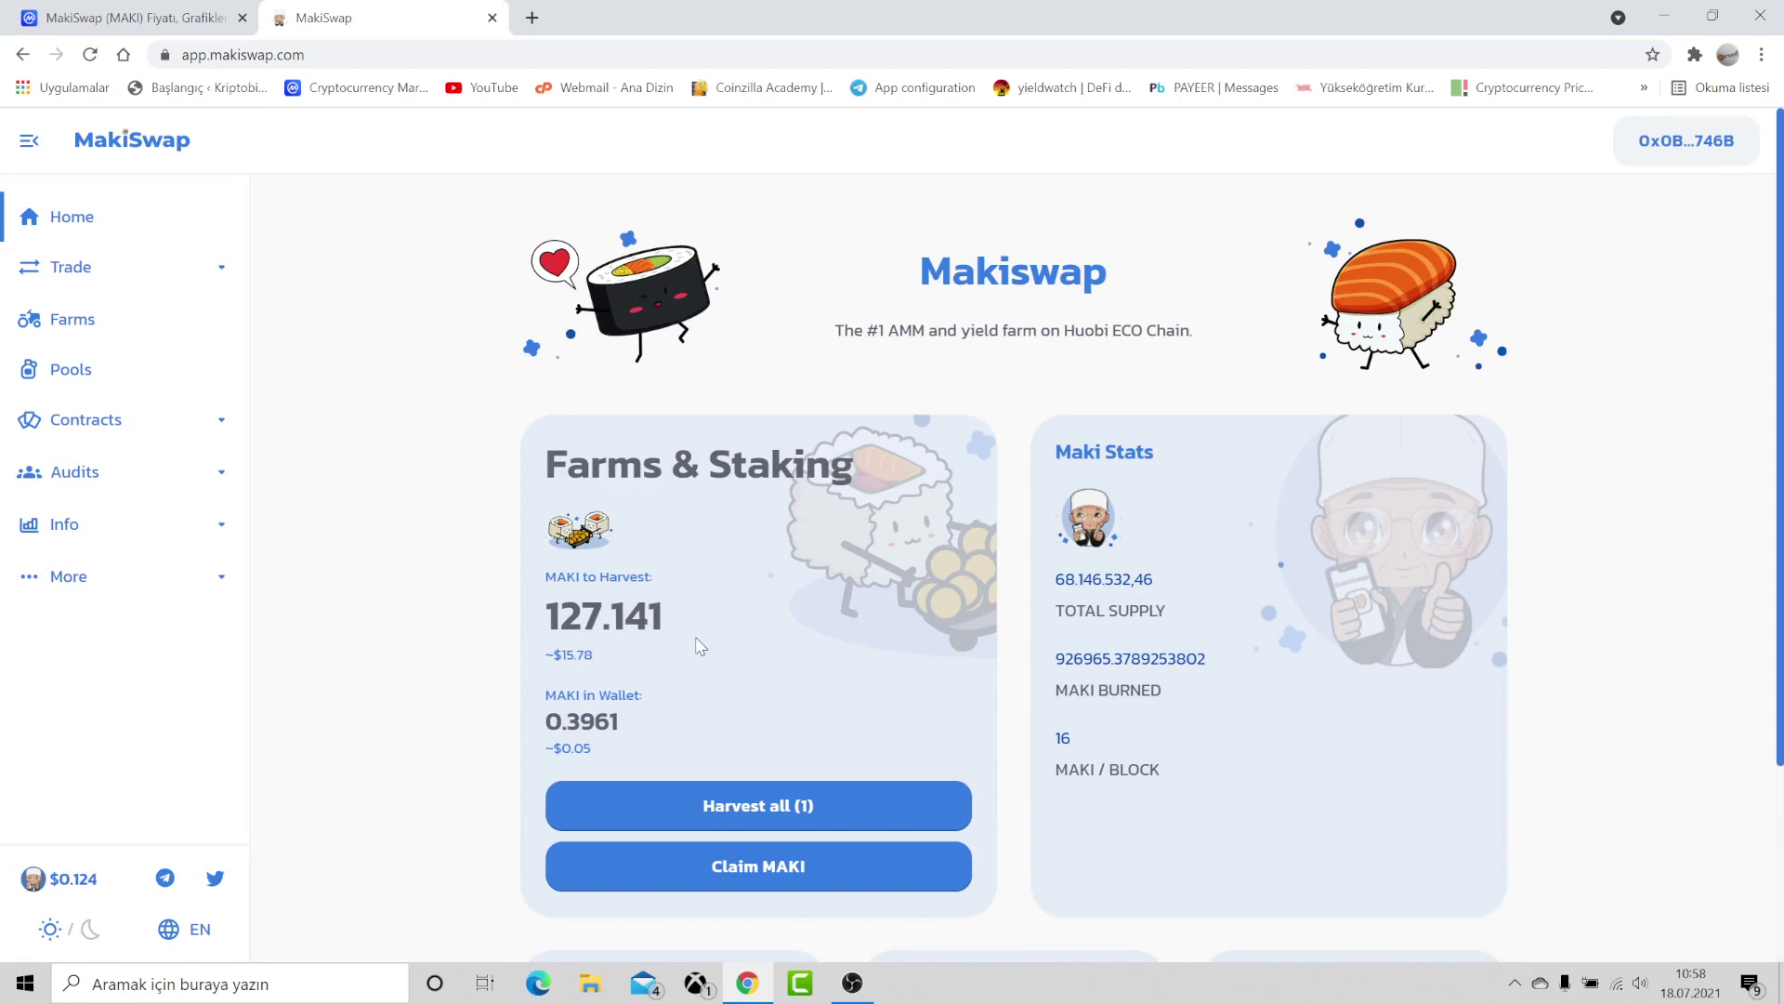
click(156, 277)
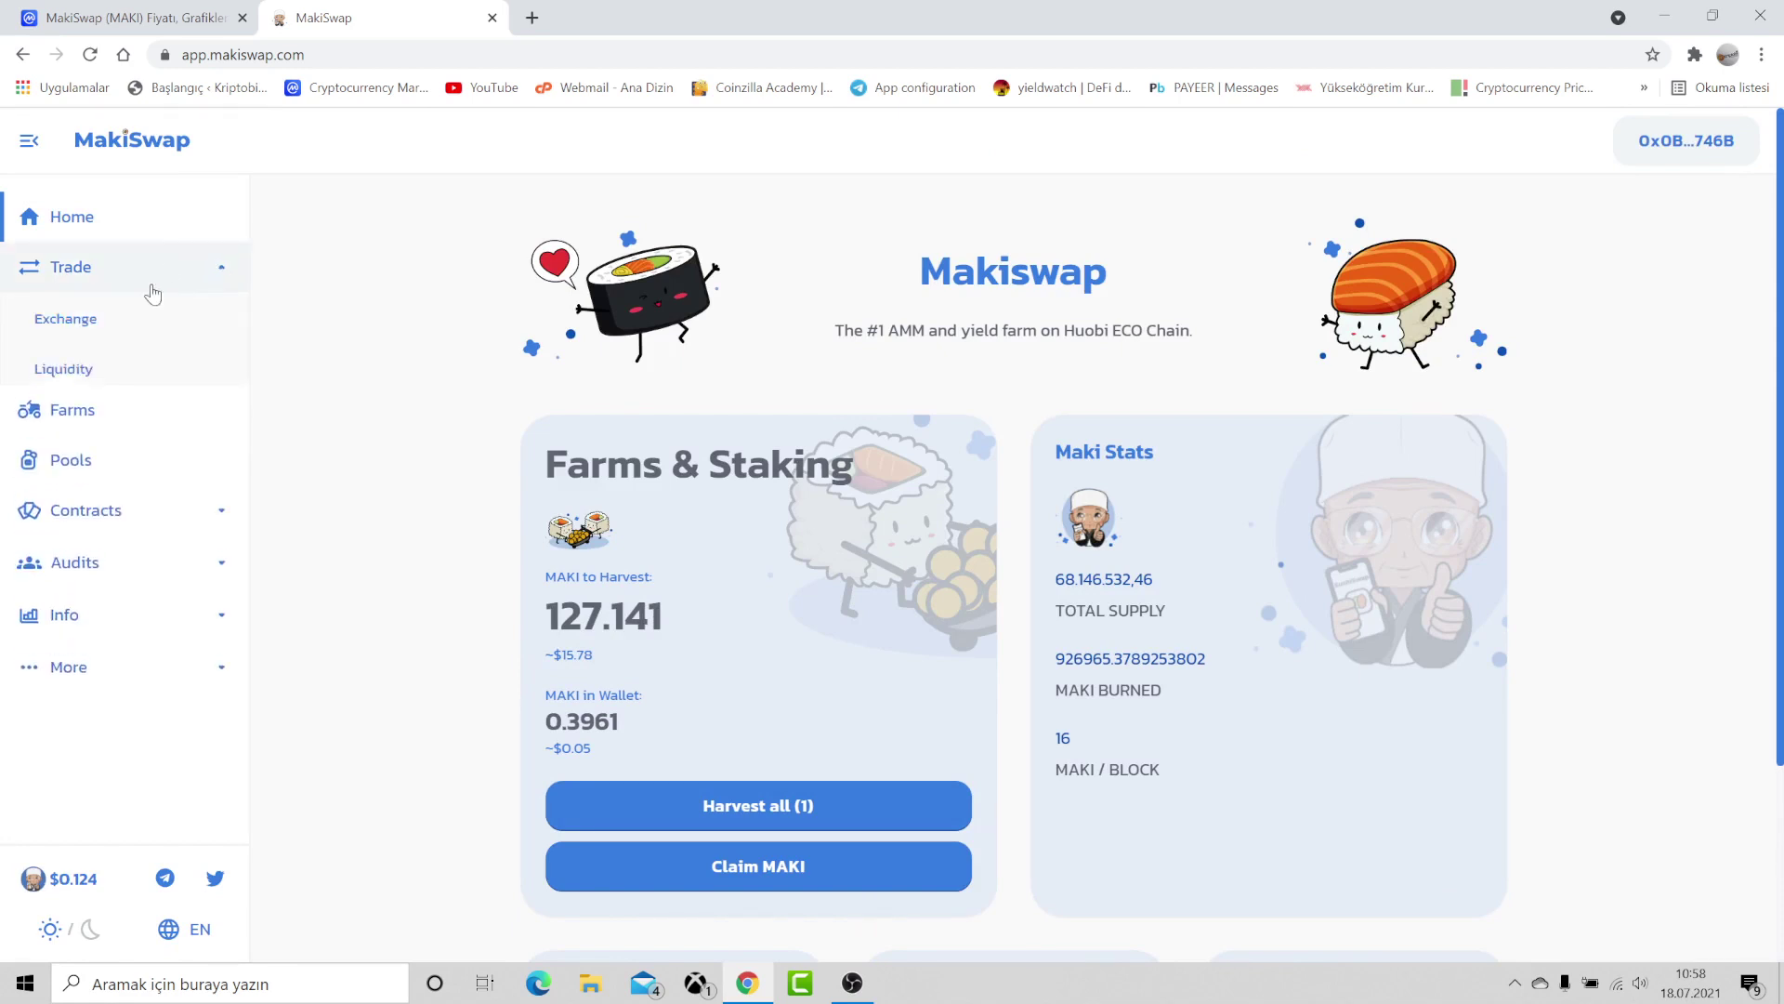
click(124, 318)
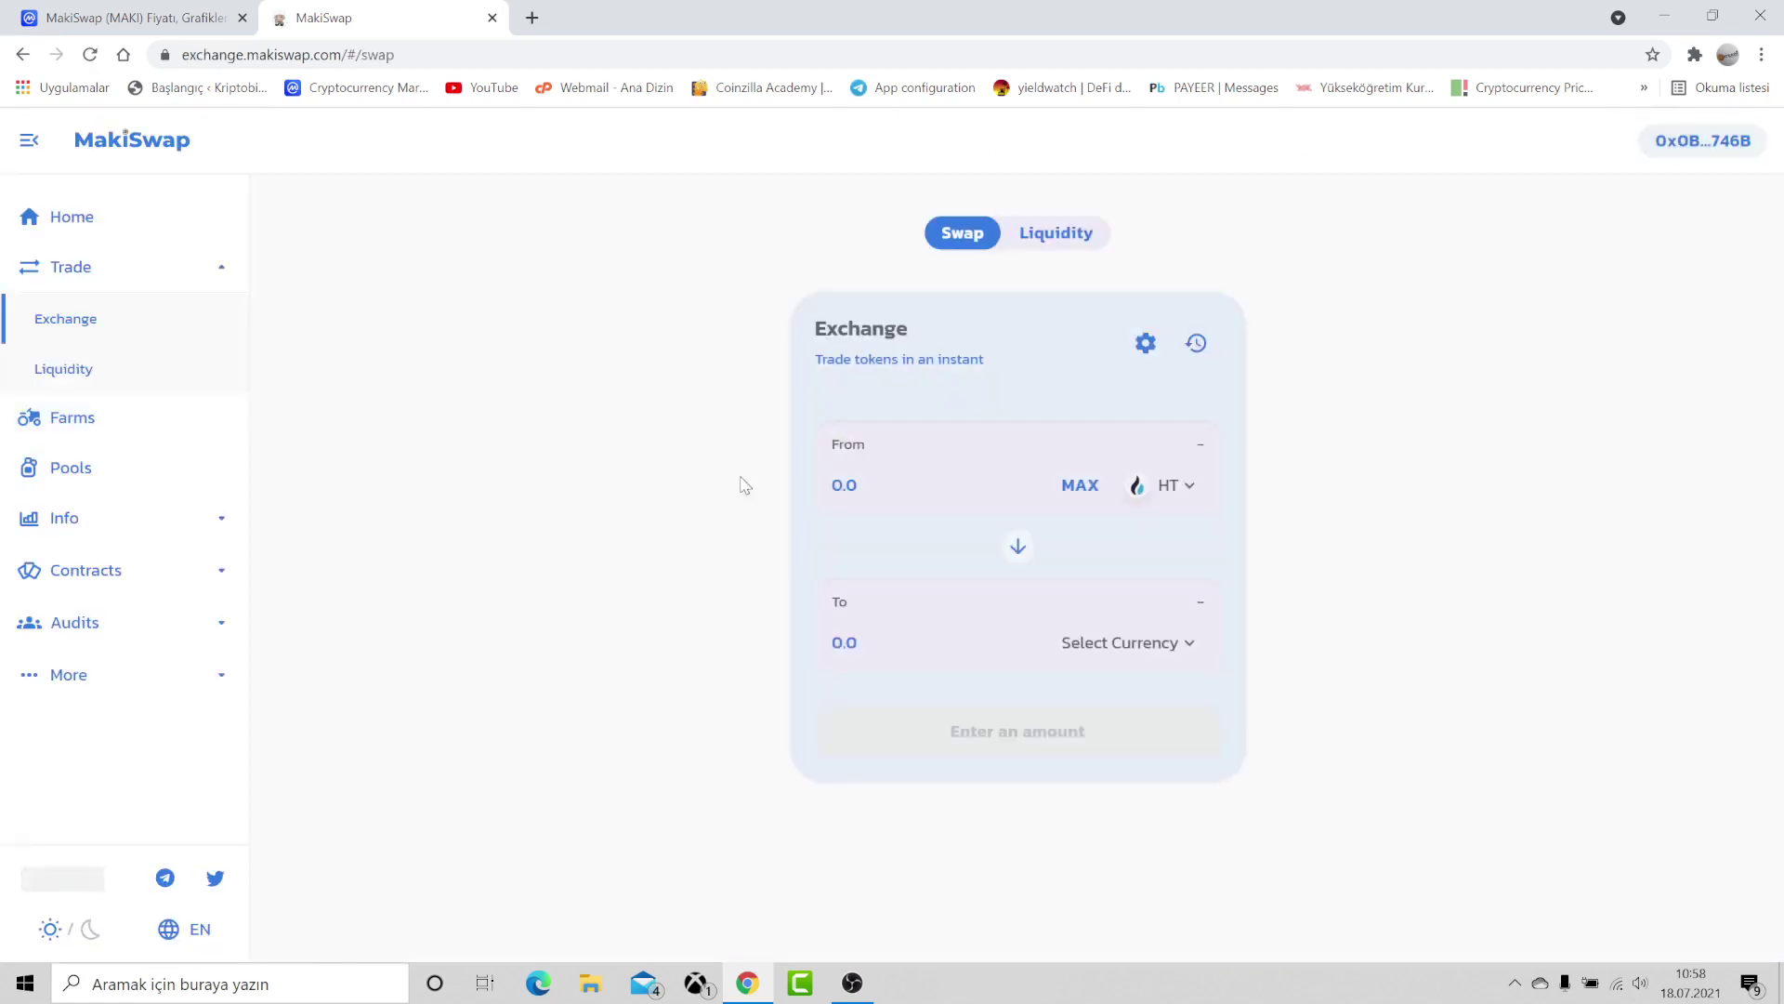
Look through the tokens available for swapping, keep HT as the source, and choose MAKI as the token to receive
click(1178, 492)
scroll(906, 632, down, 8)
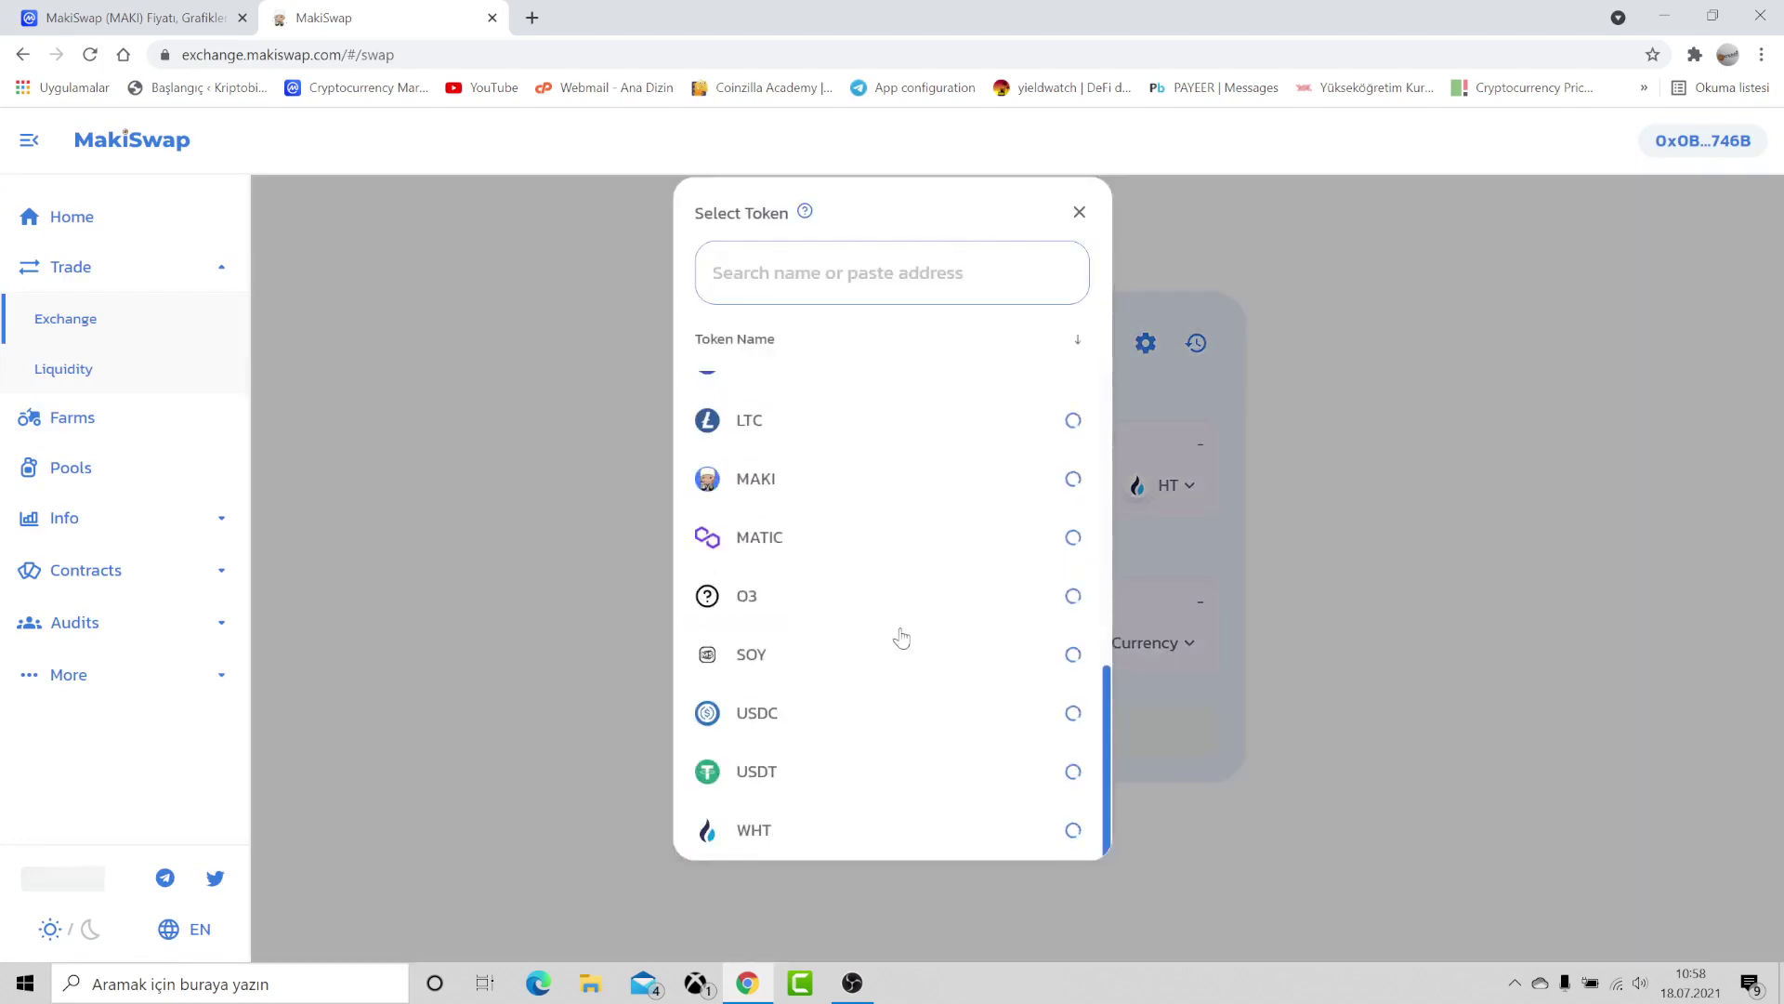
scroll(940, 530, up, 7)
click(1080, 213)
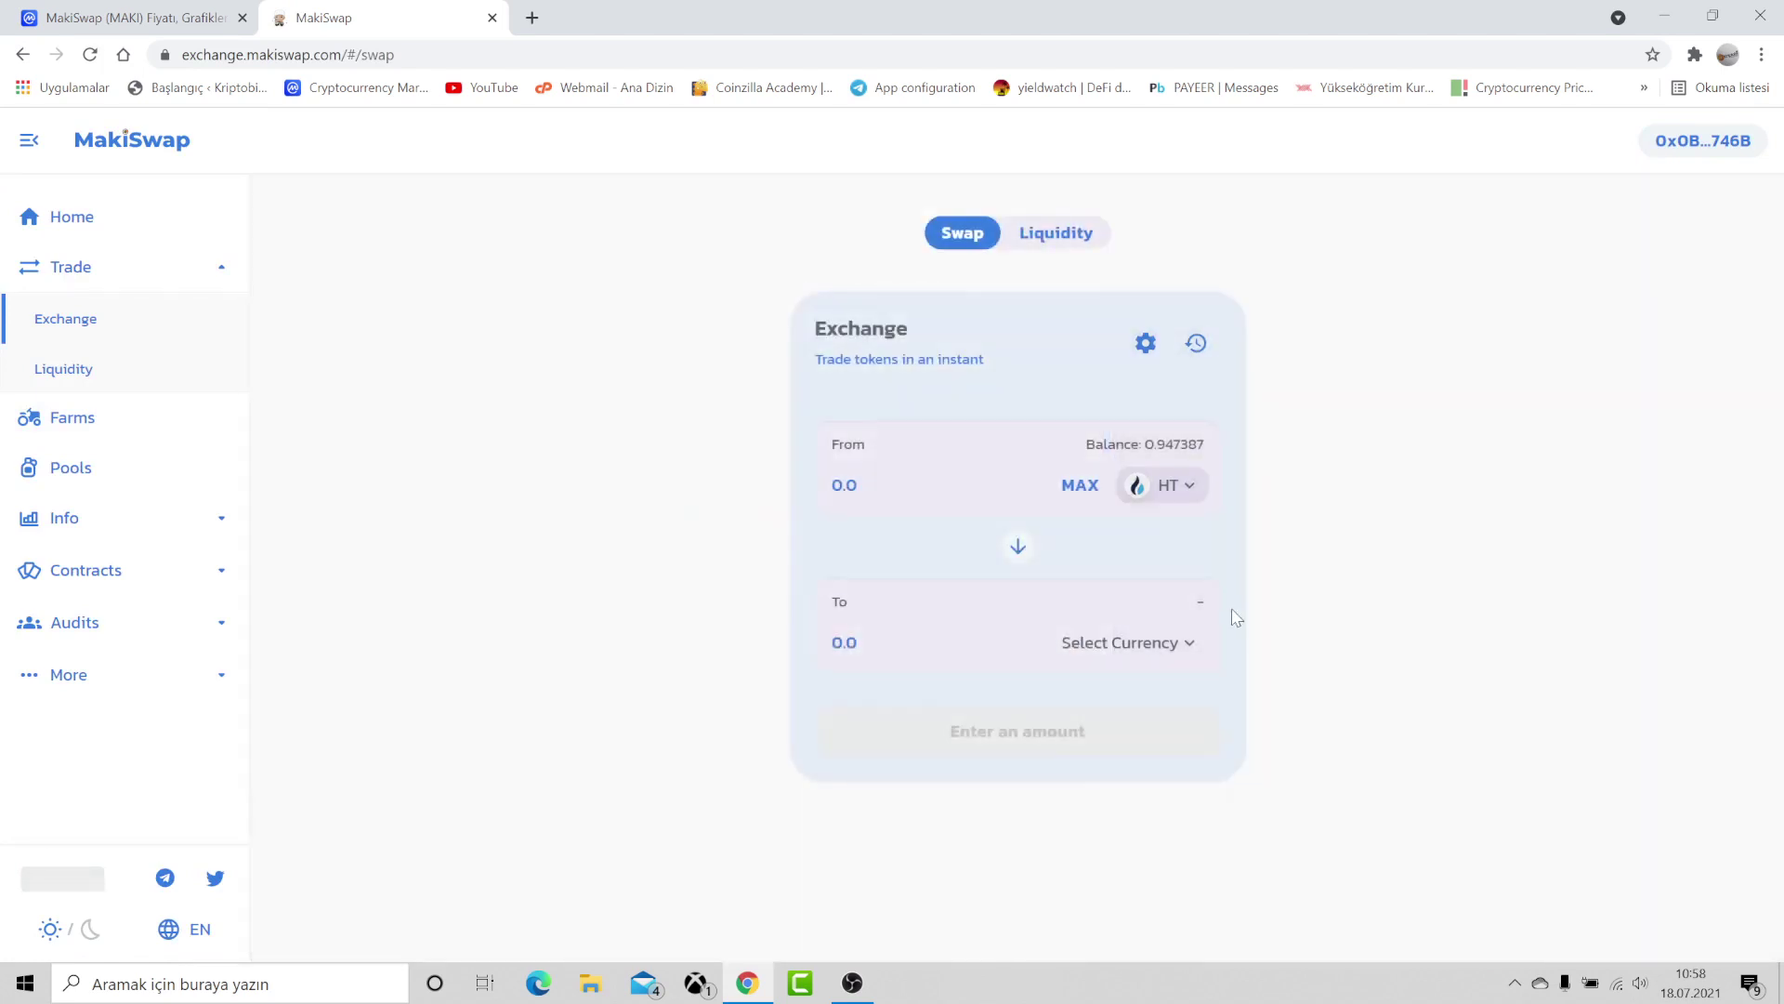
click(1157, 639)
click(864, 521)
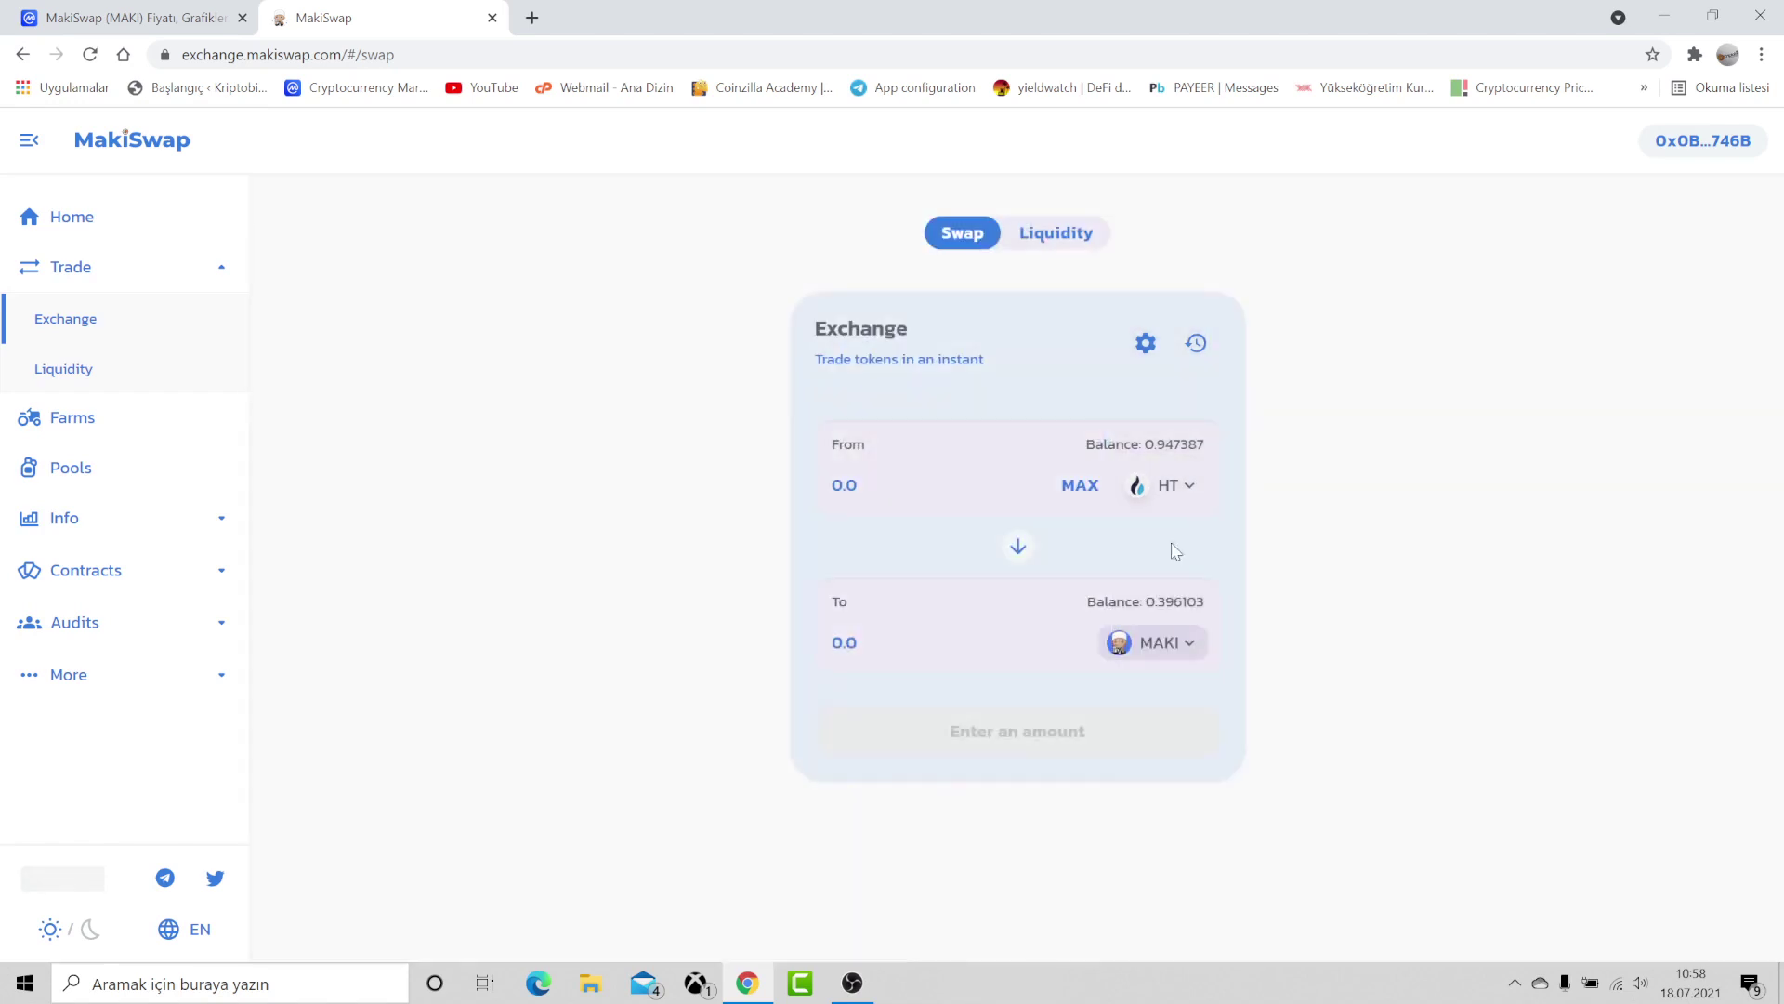
Set the amount of HT to swap for MAKI to 0.5
click(908, 496)
text(1)
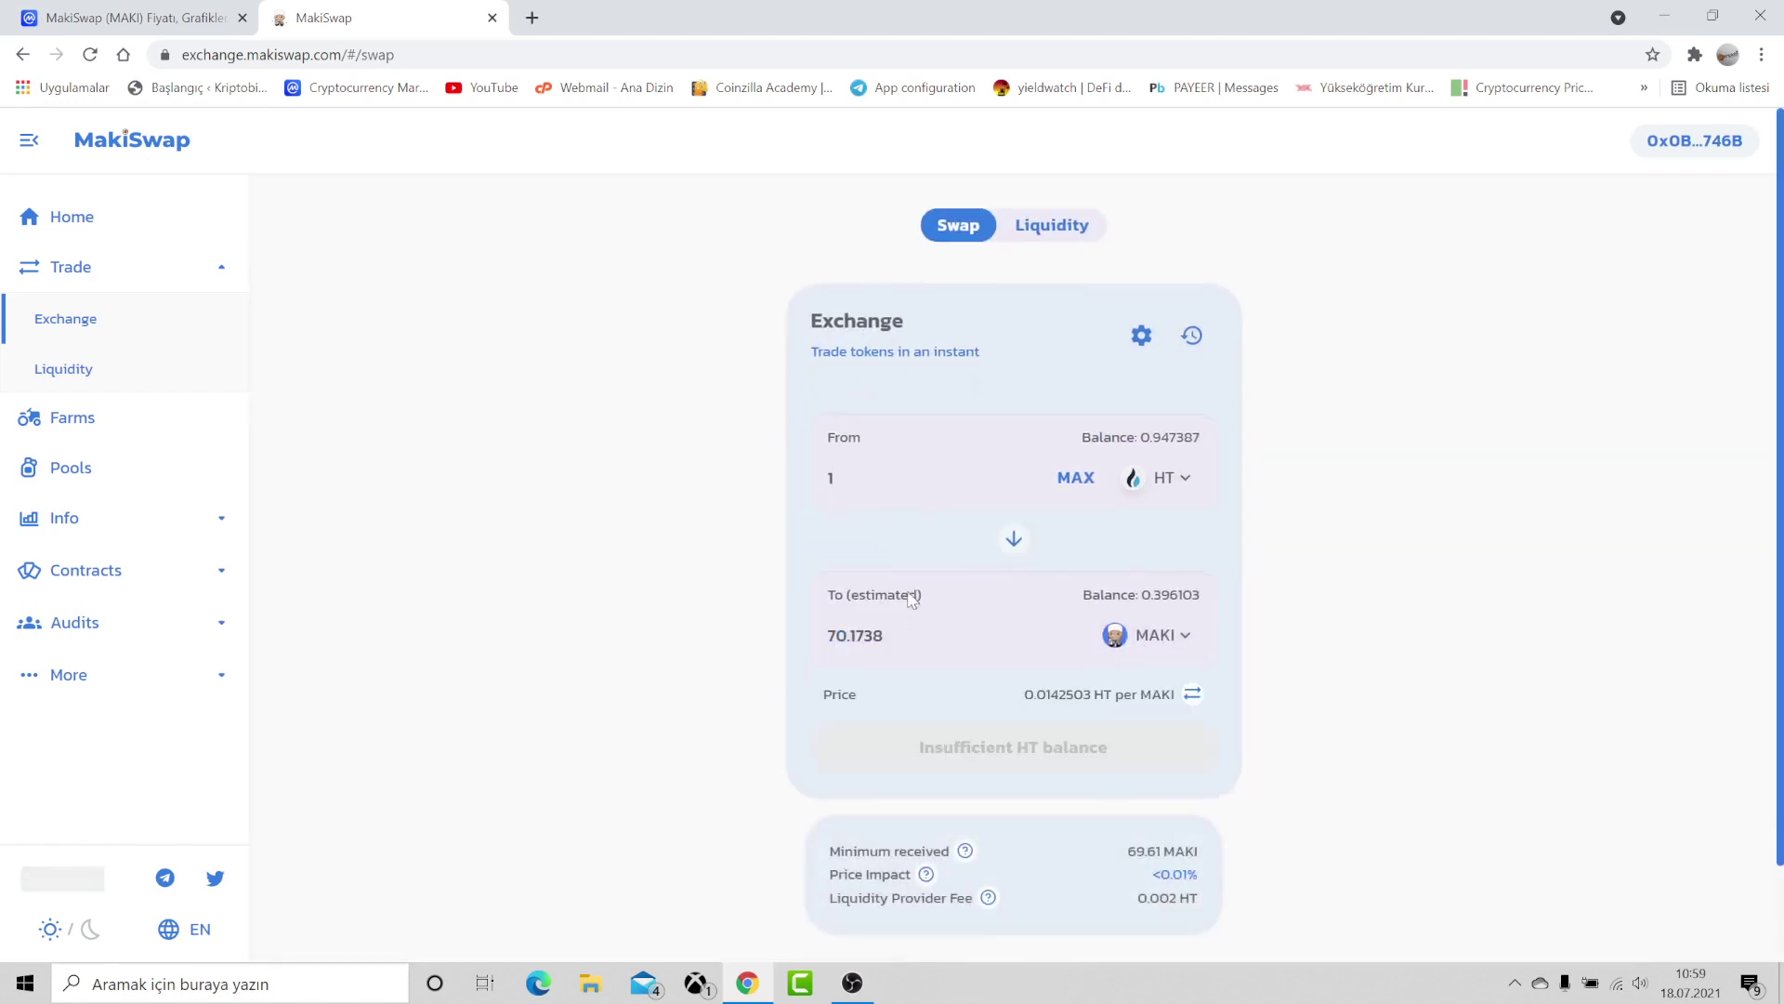
click(848, 476)
key(BackSpace)
text(0.5)
Preview the confirmation details of the HT to MAKI swap and close them without confirming
click(1020, 756)
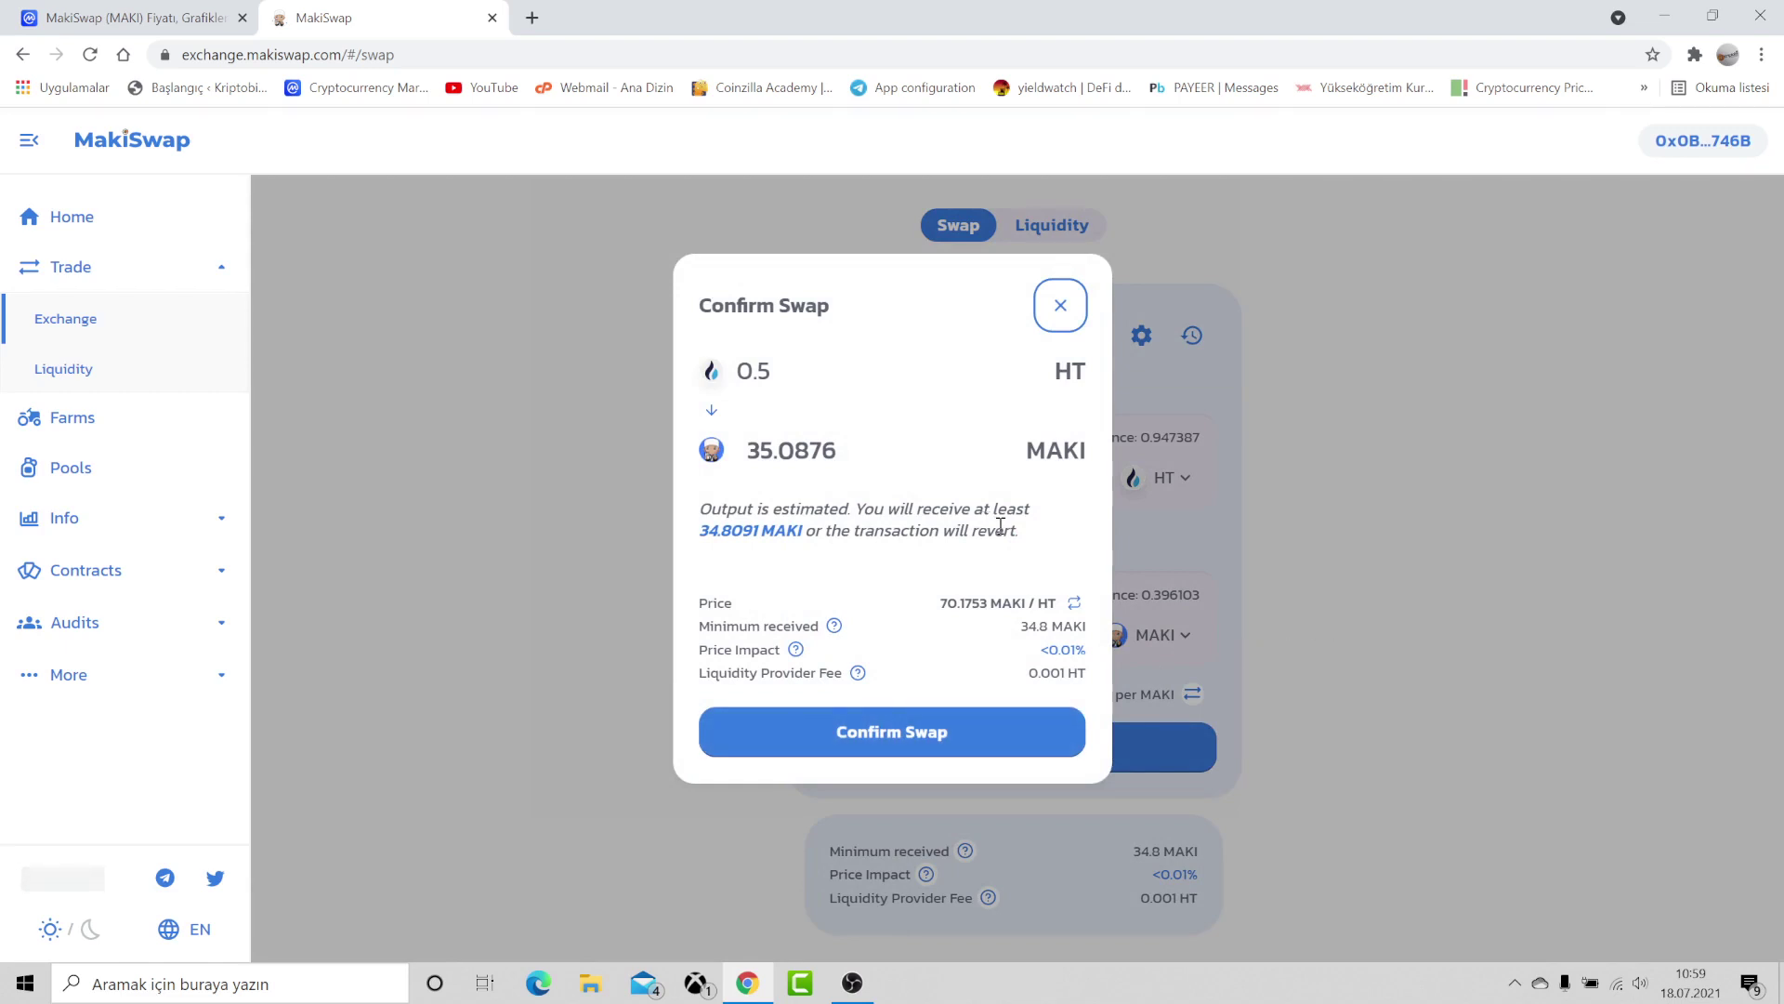
click(1262, 577)
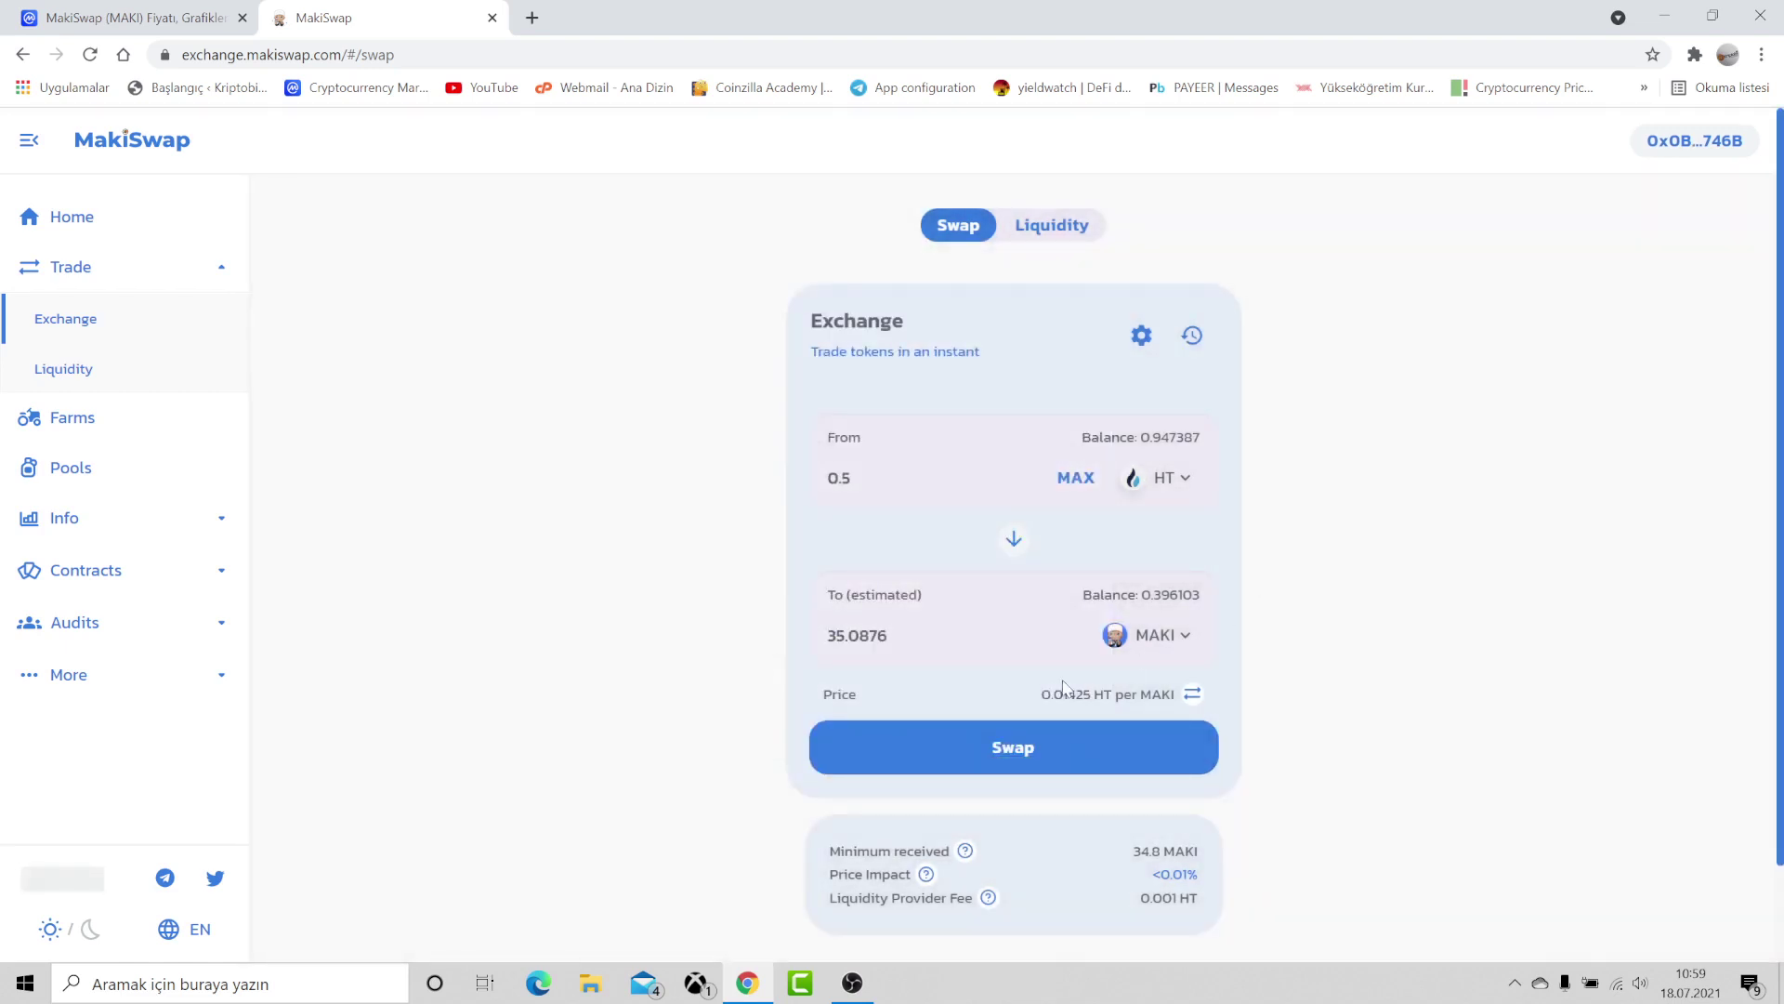
click(1022, 748)
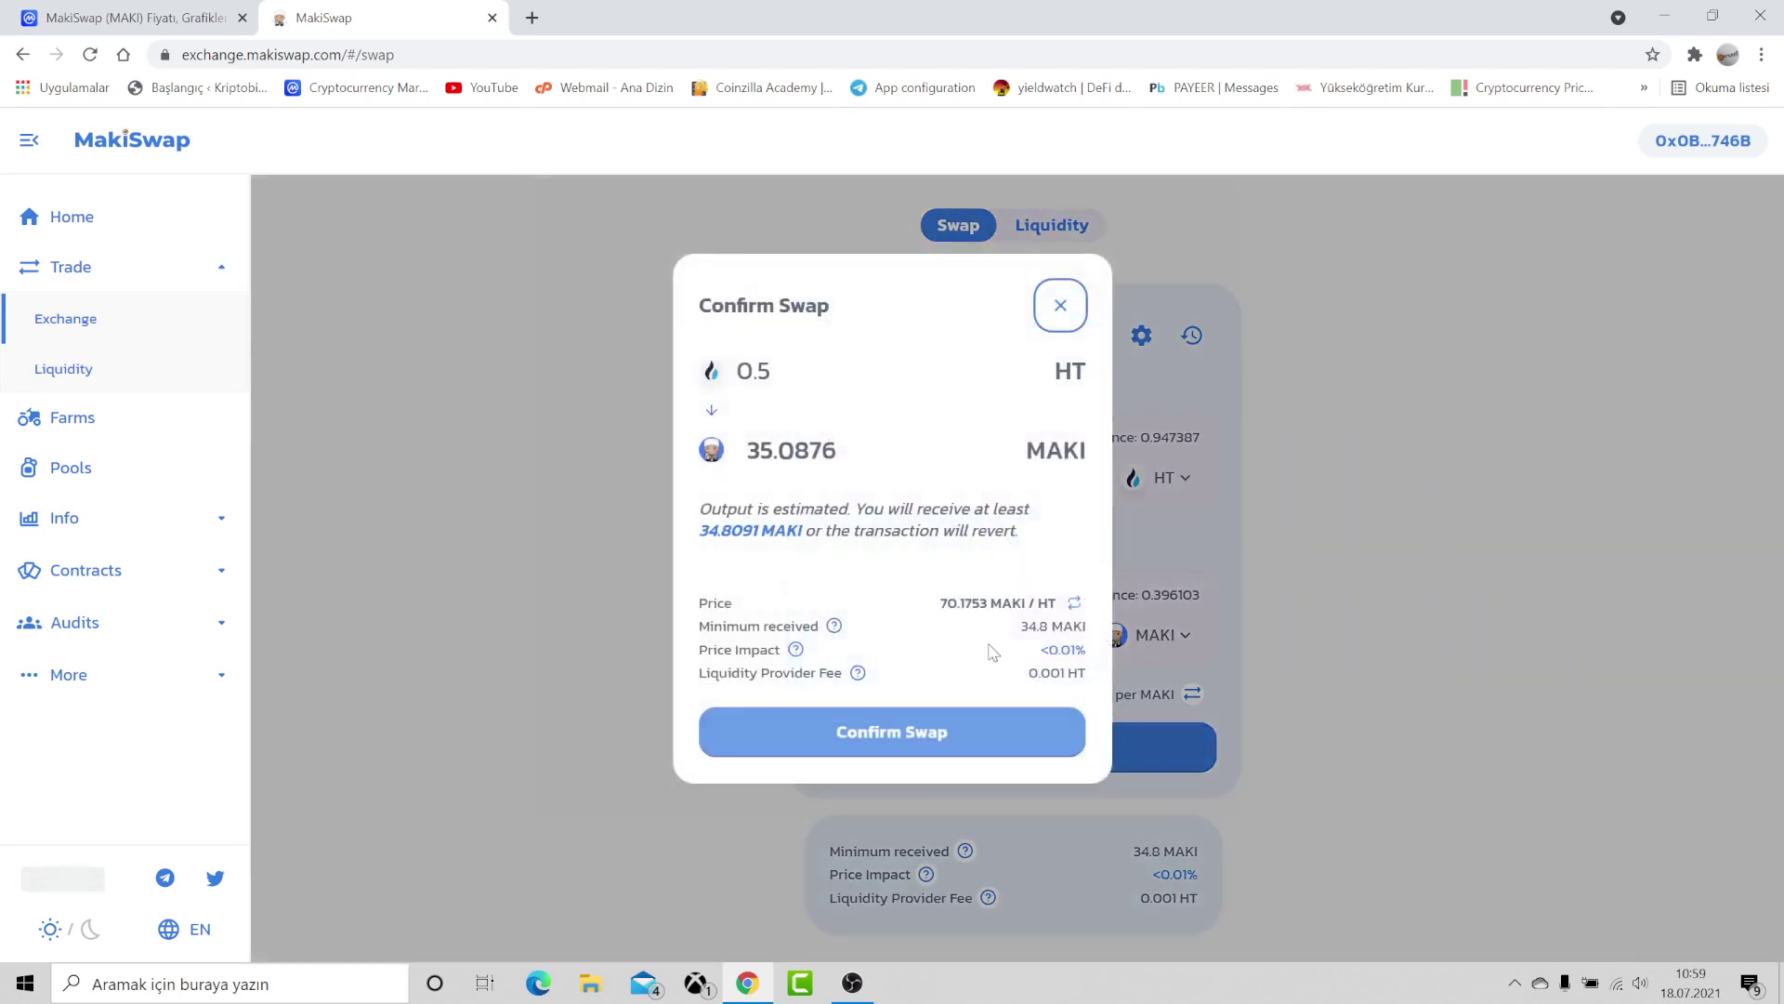
click(1072, 316)
Start adding liquidity and find and choose HUSD as the first token of the pair
click(1051, 225)
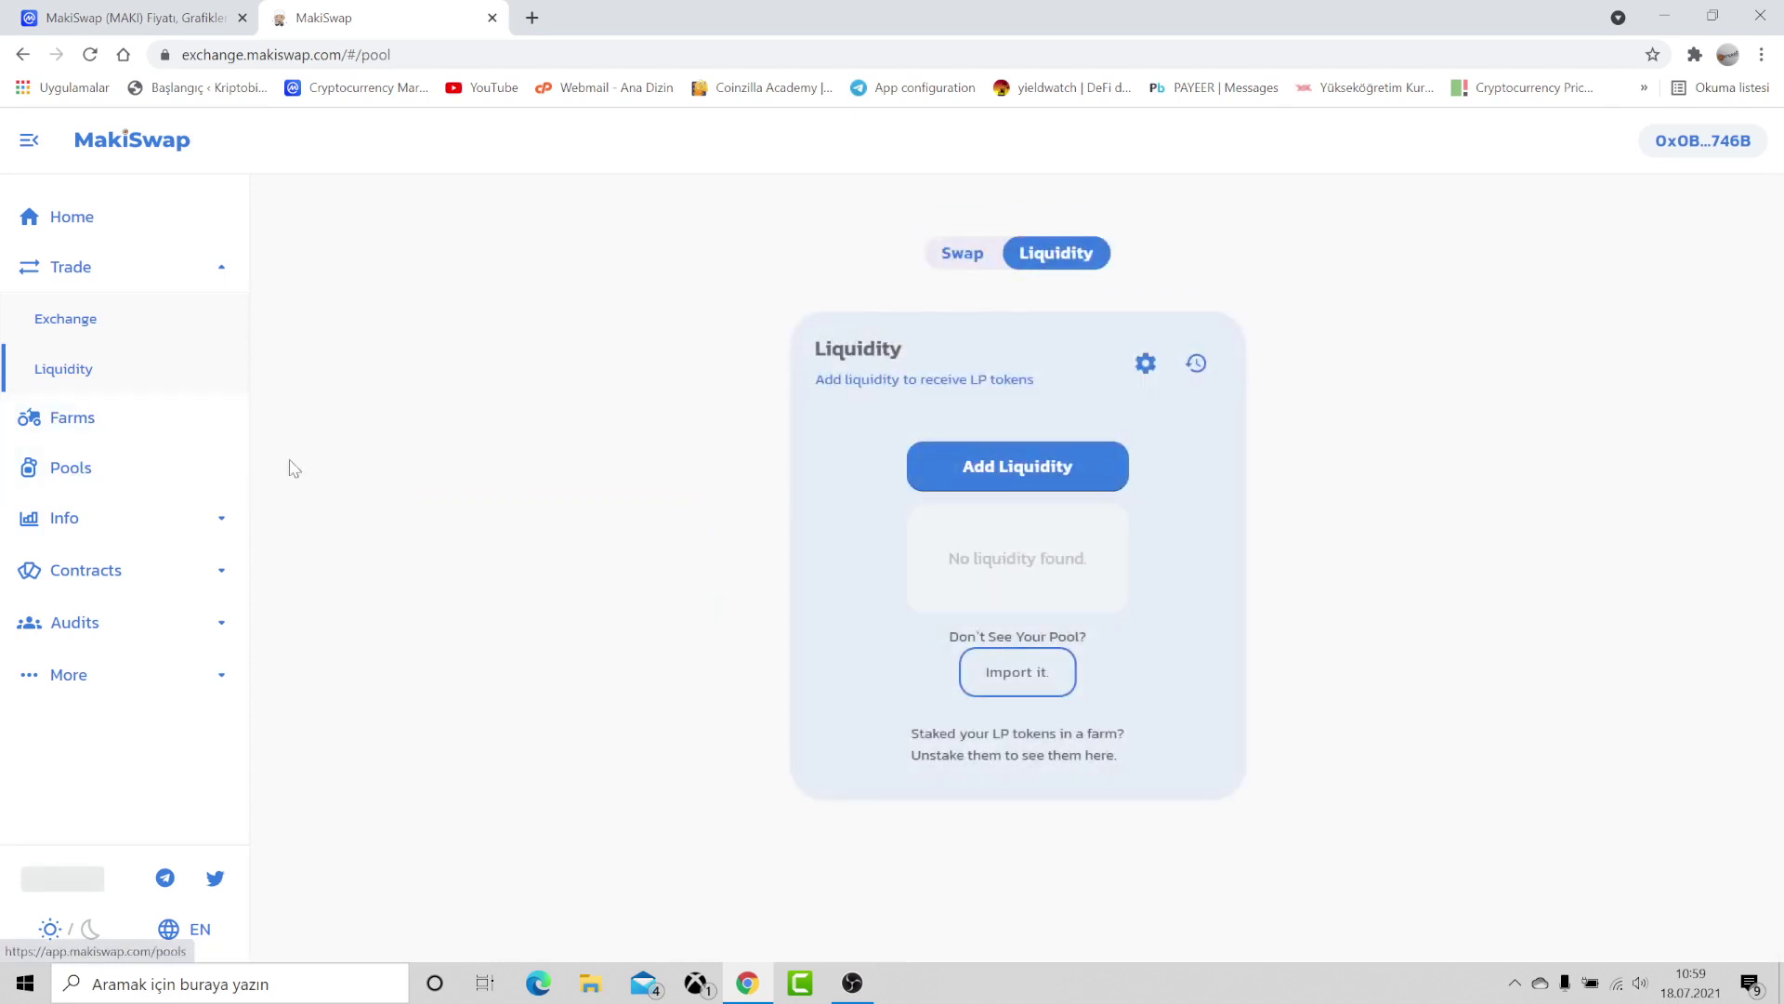
click(998, 490)
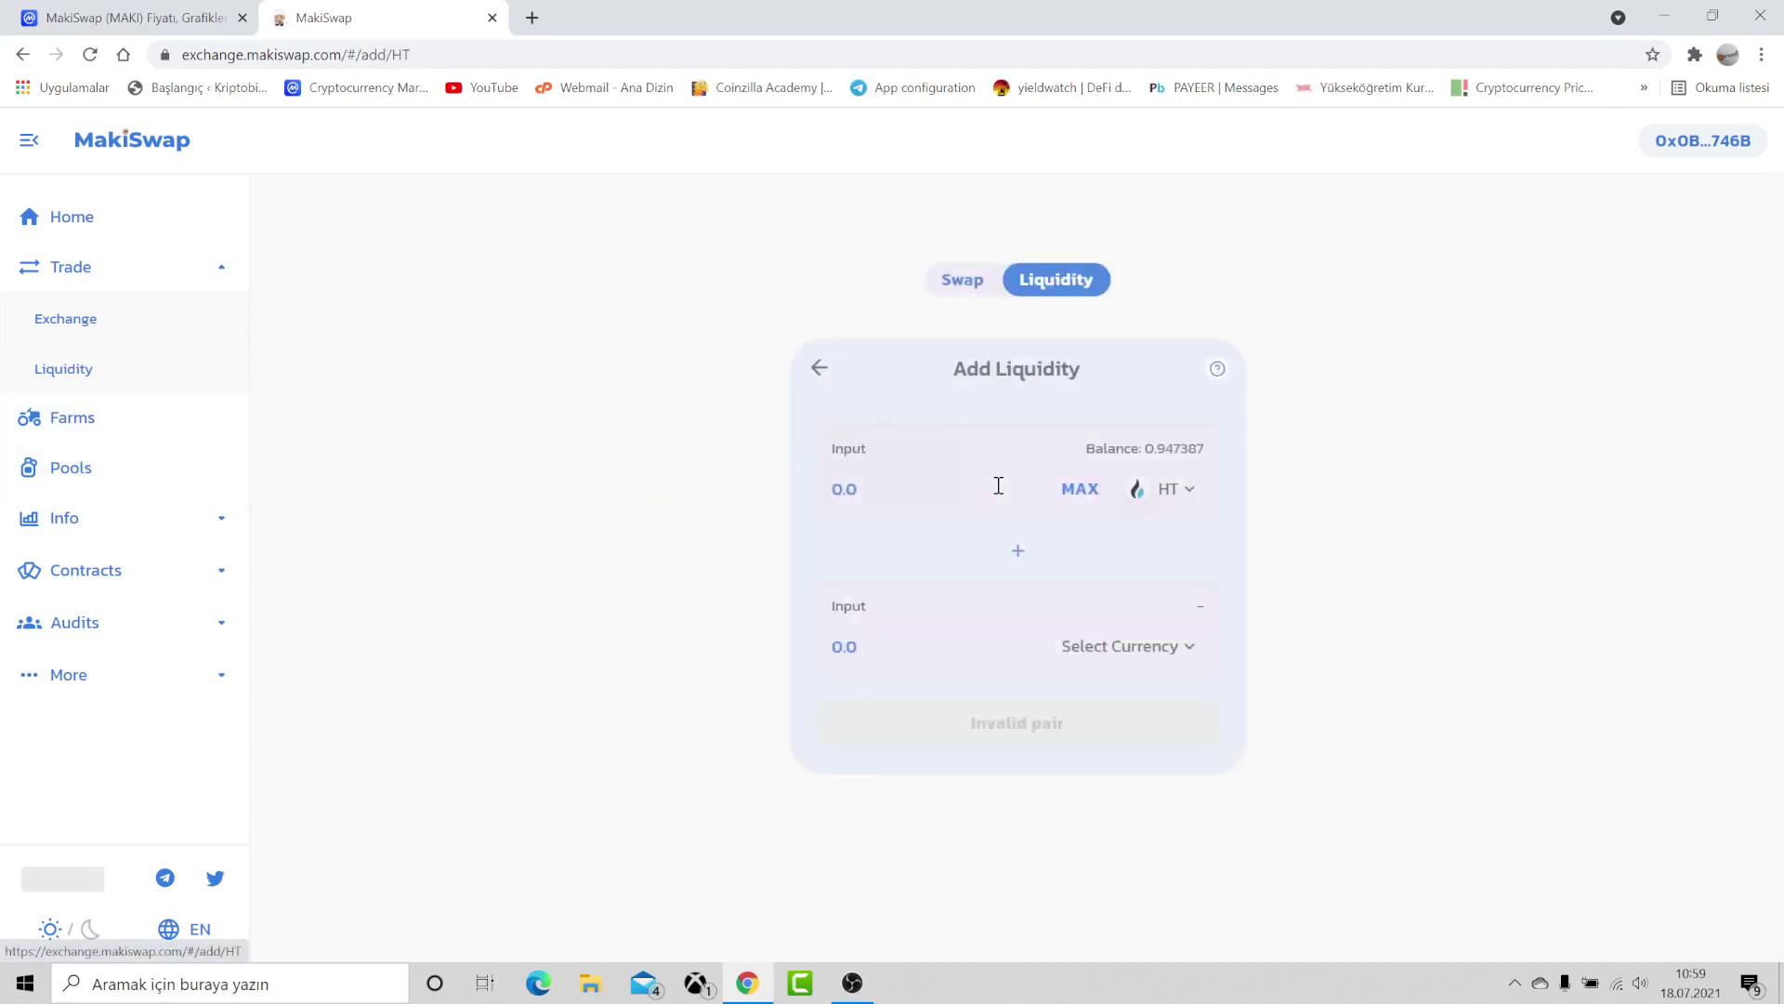
click(1157, 494)
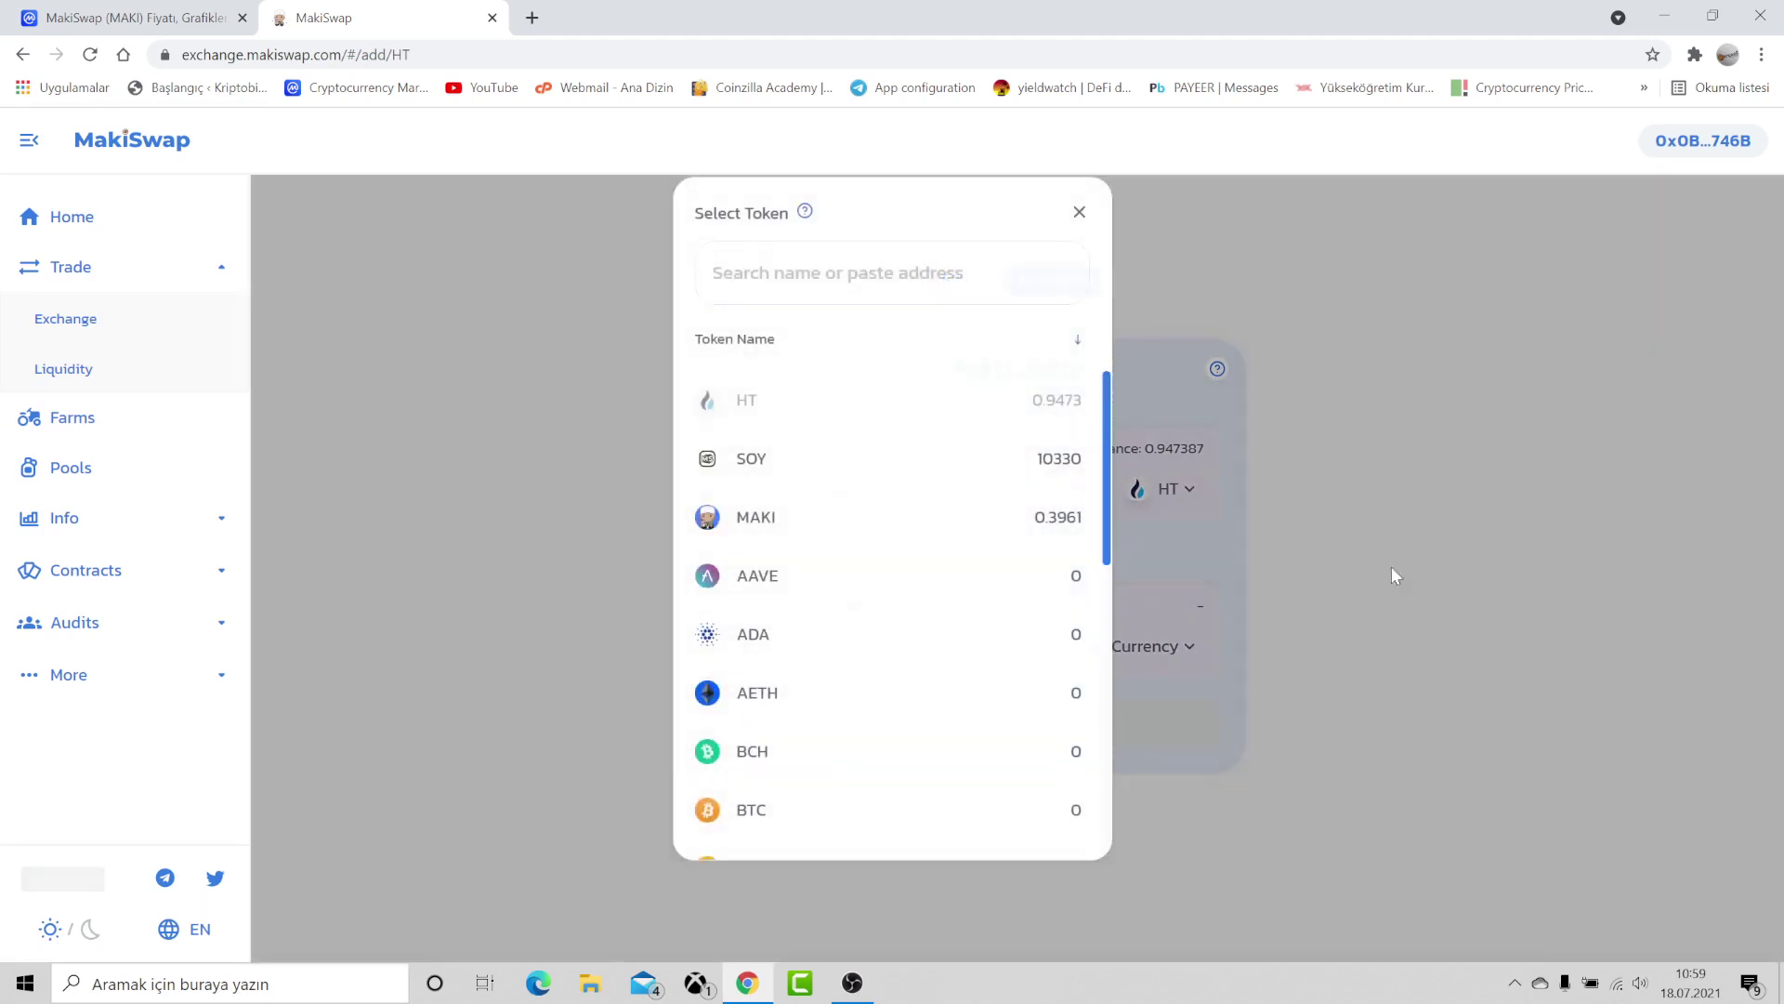
click(1394, 573)
click(1157, 493)
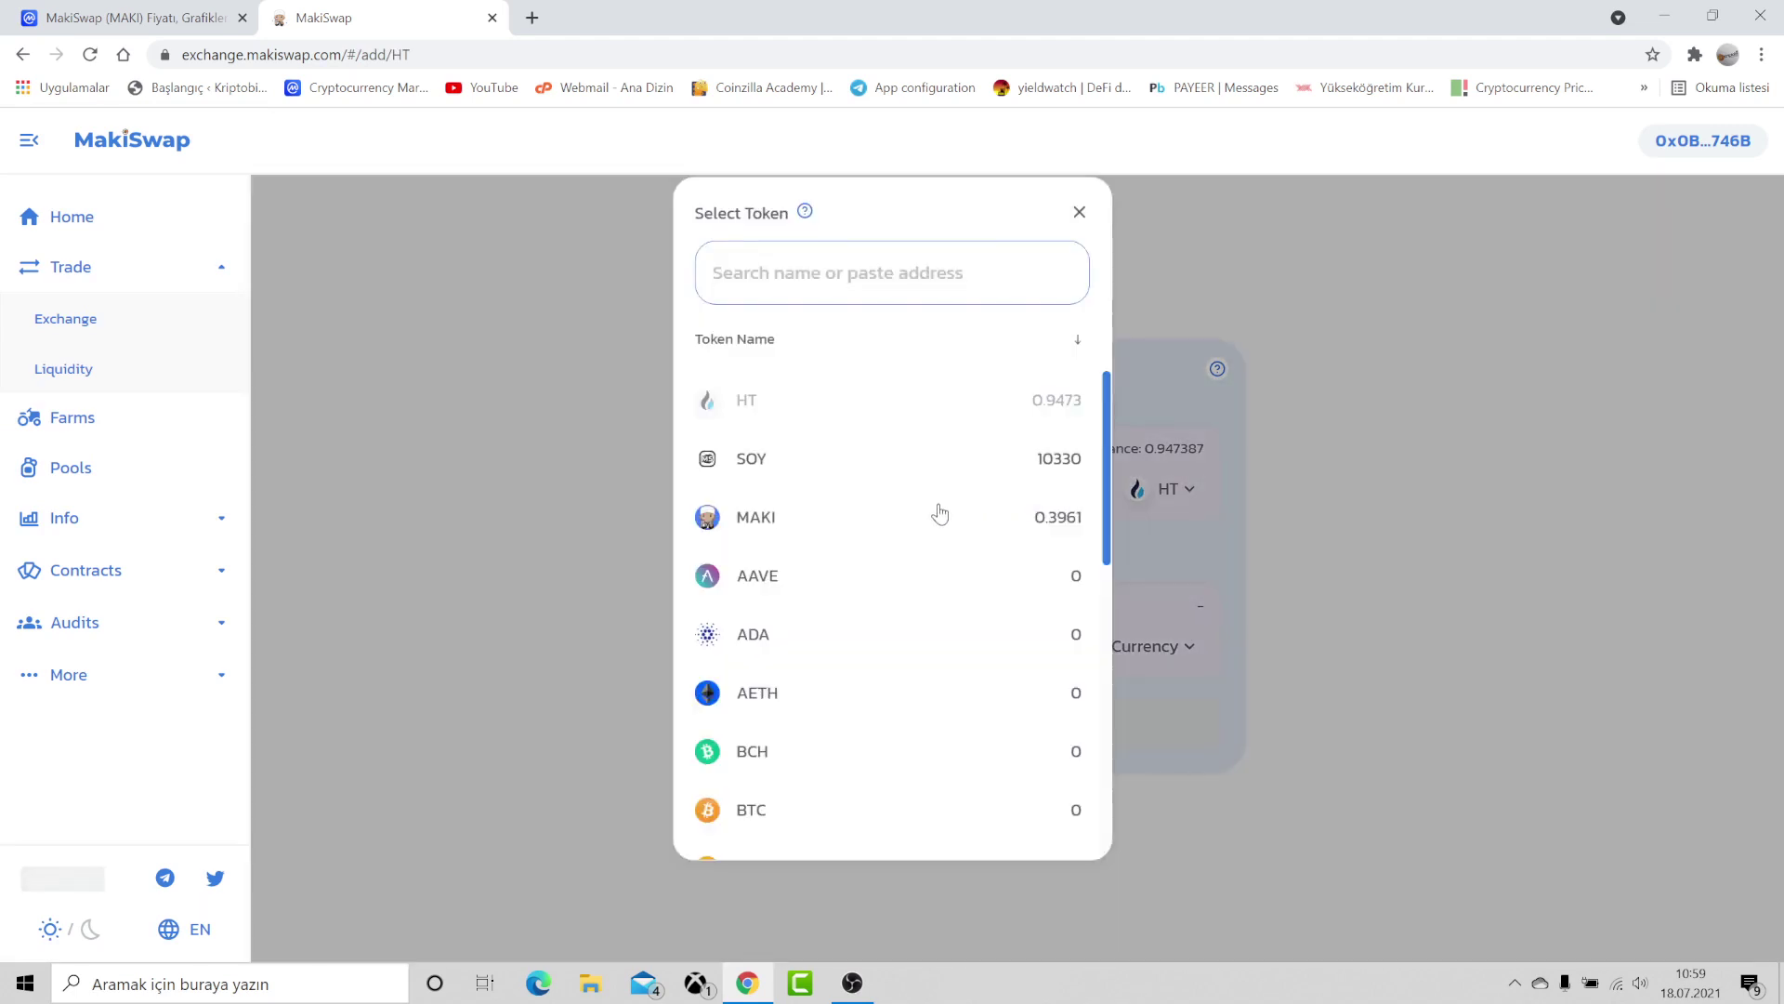
click(777, 279)
text(husd)
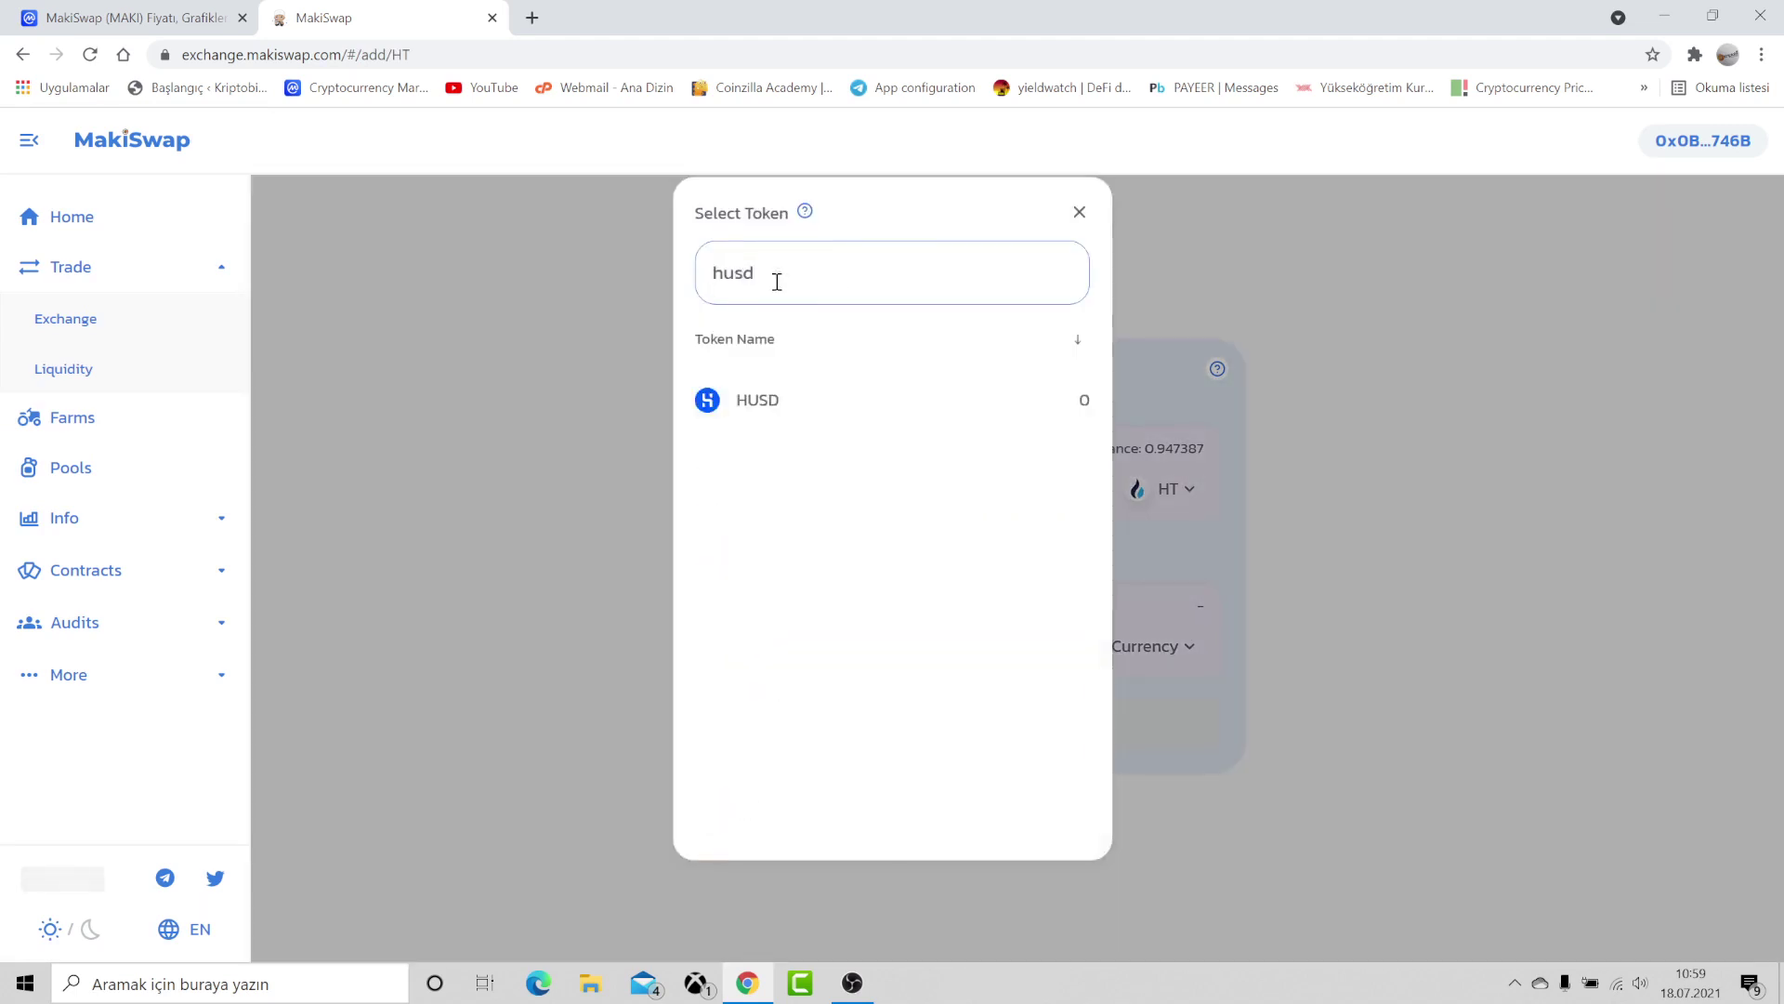
click(855, 413)
Choose MAKI as the second liquidity token and set the HUSD amount to 100
click(1147, 651)
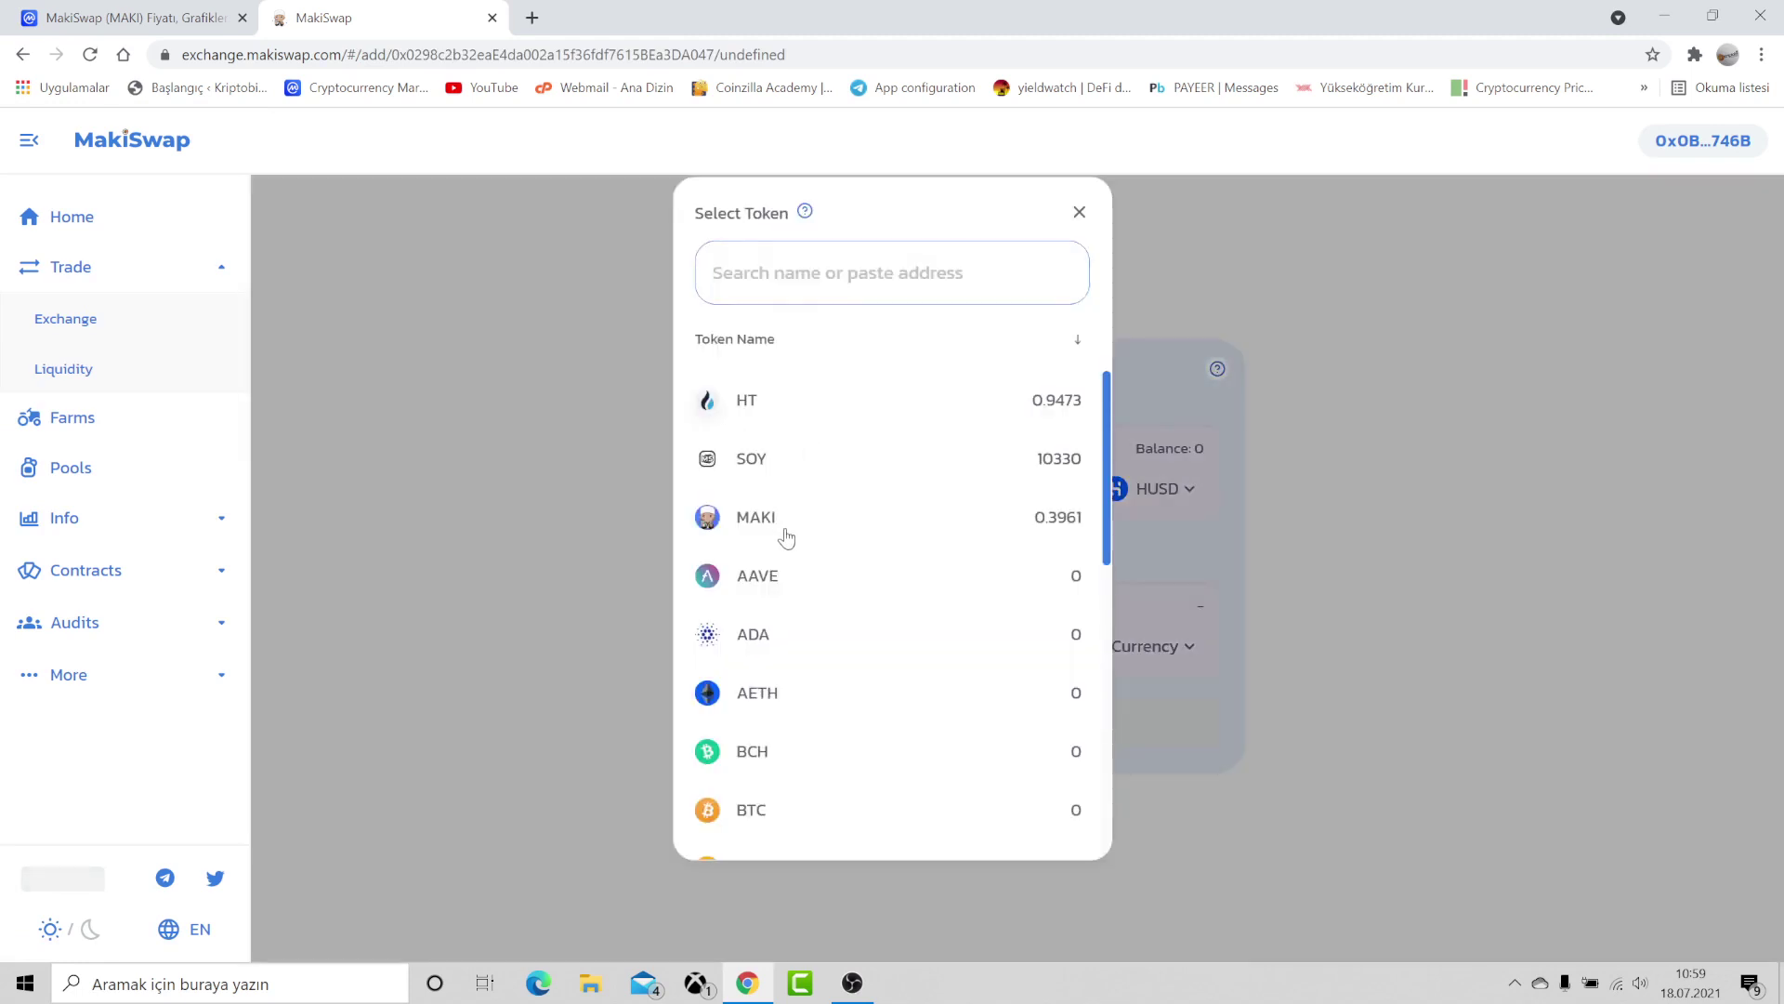
click(784, 518)
click(899, 424)
text(100)
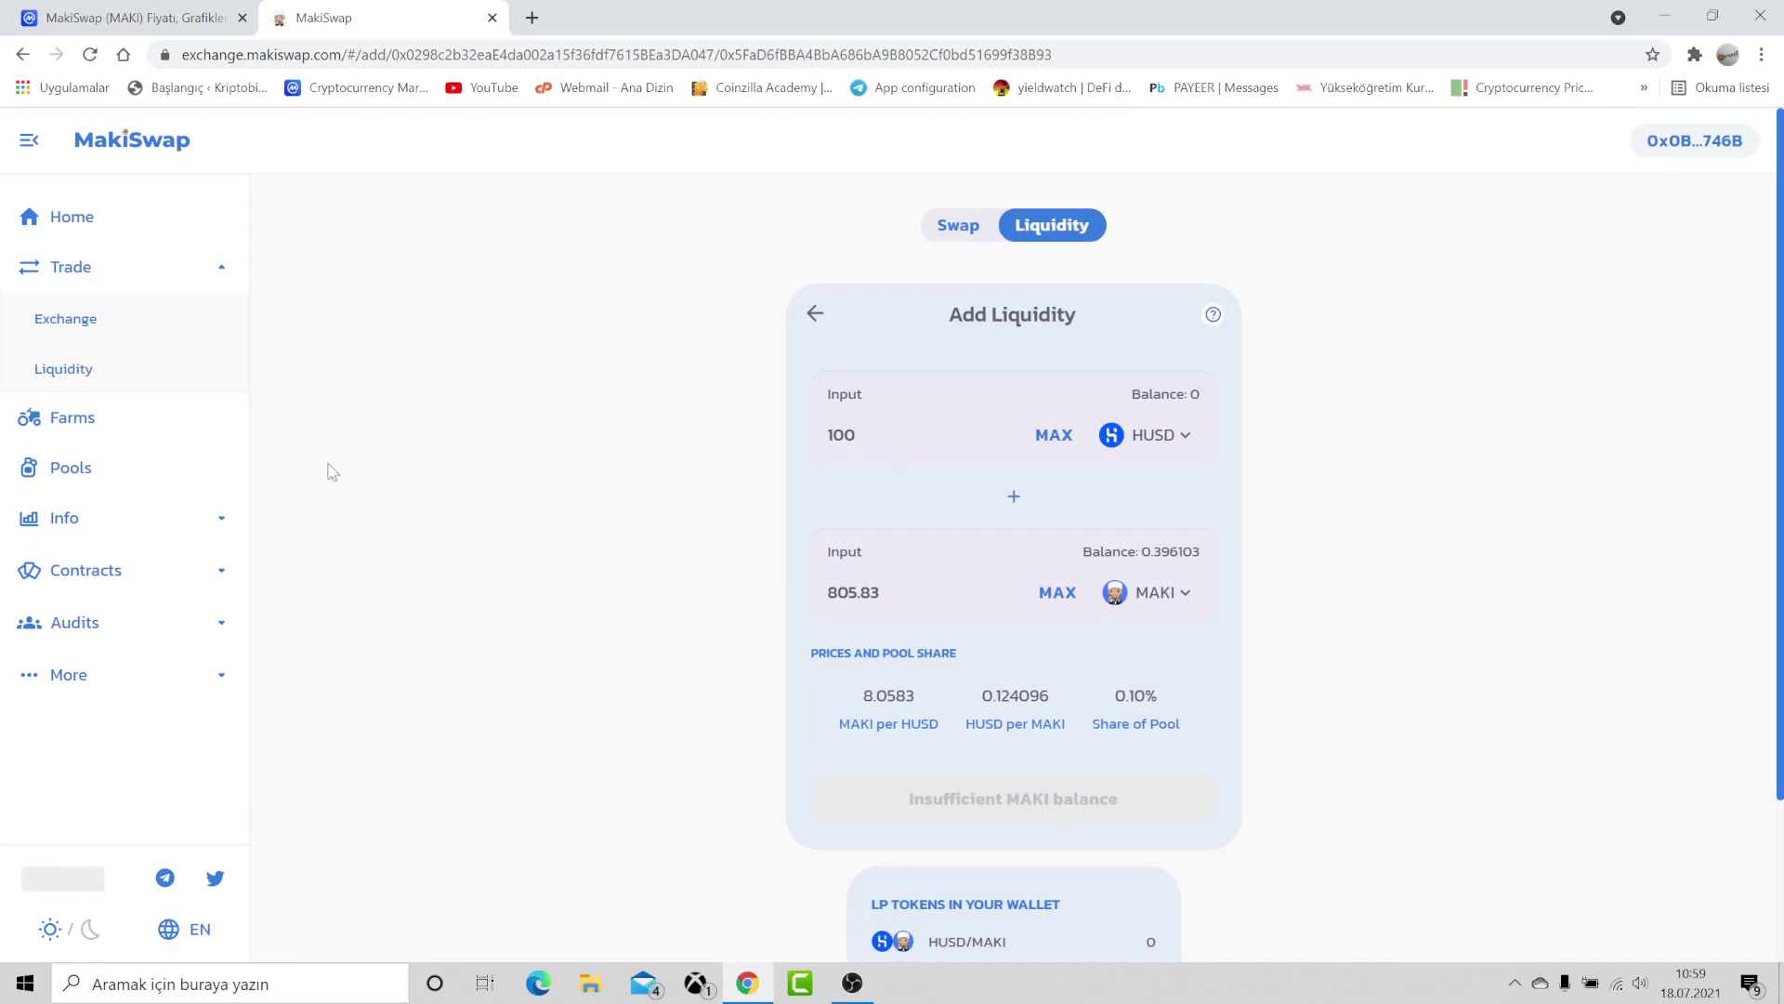
Open the Farms page and look through the list of live farms
click(121, 417)
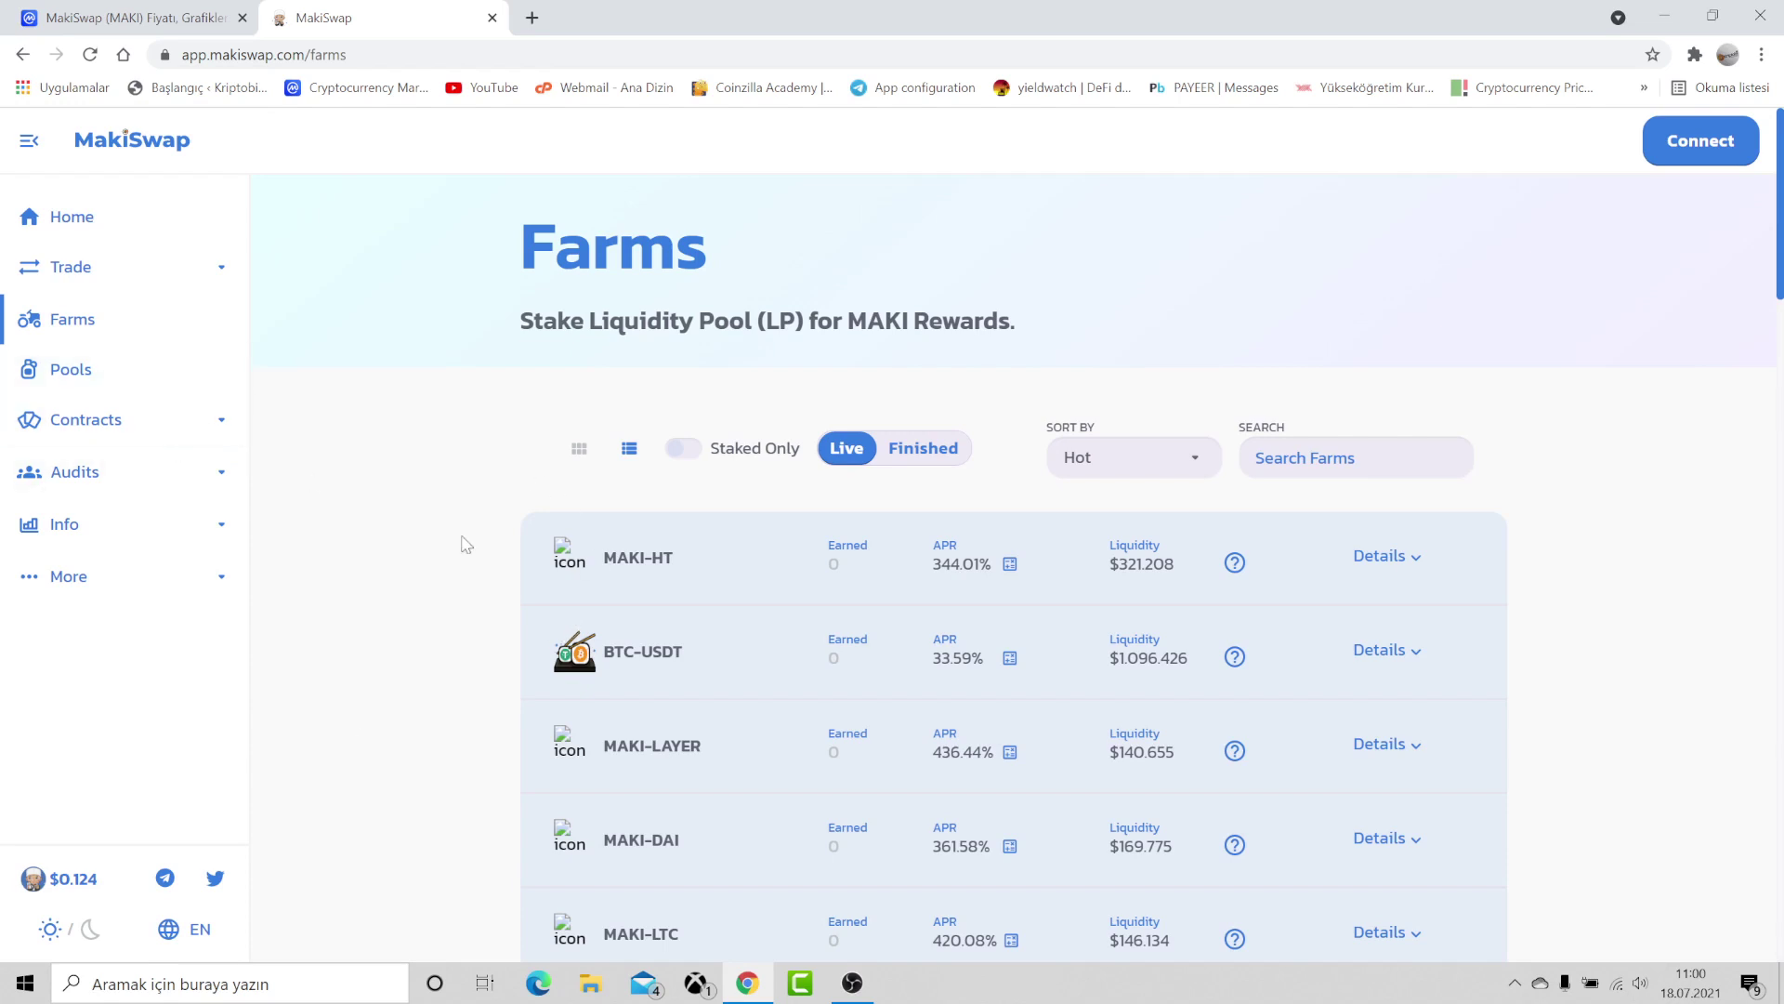
scroll(771, 678, down, 11)
scroll(779, 683, up, 11)
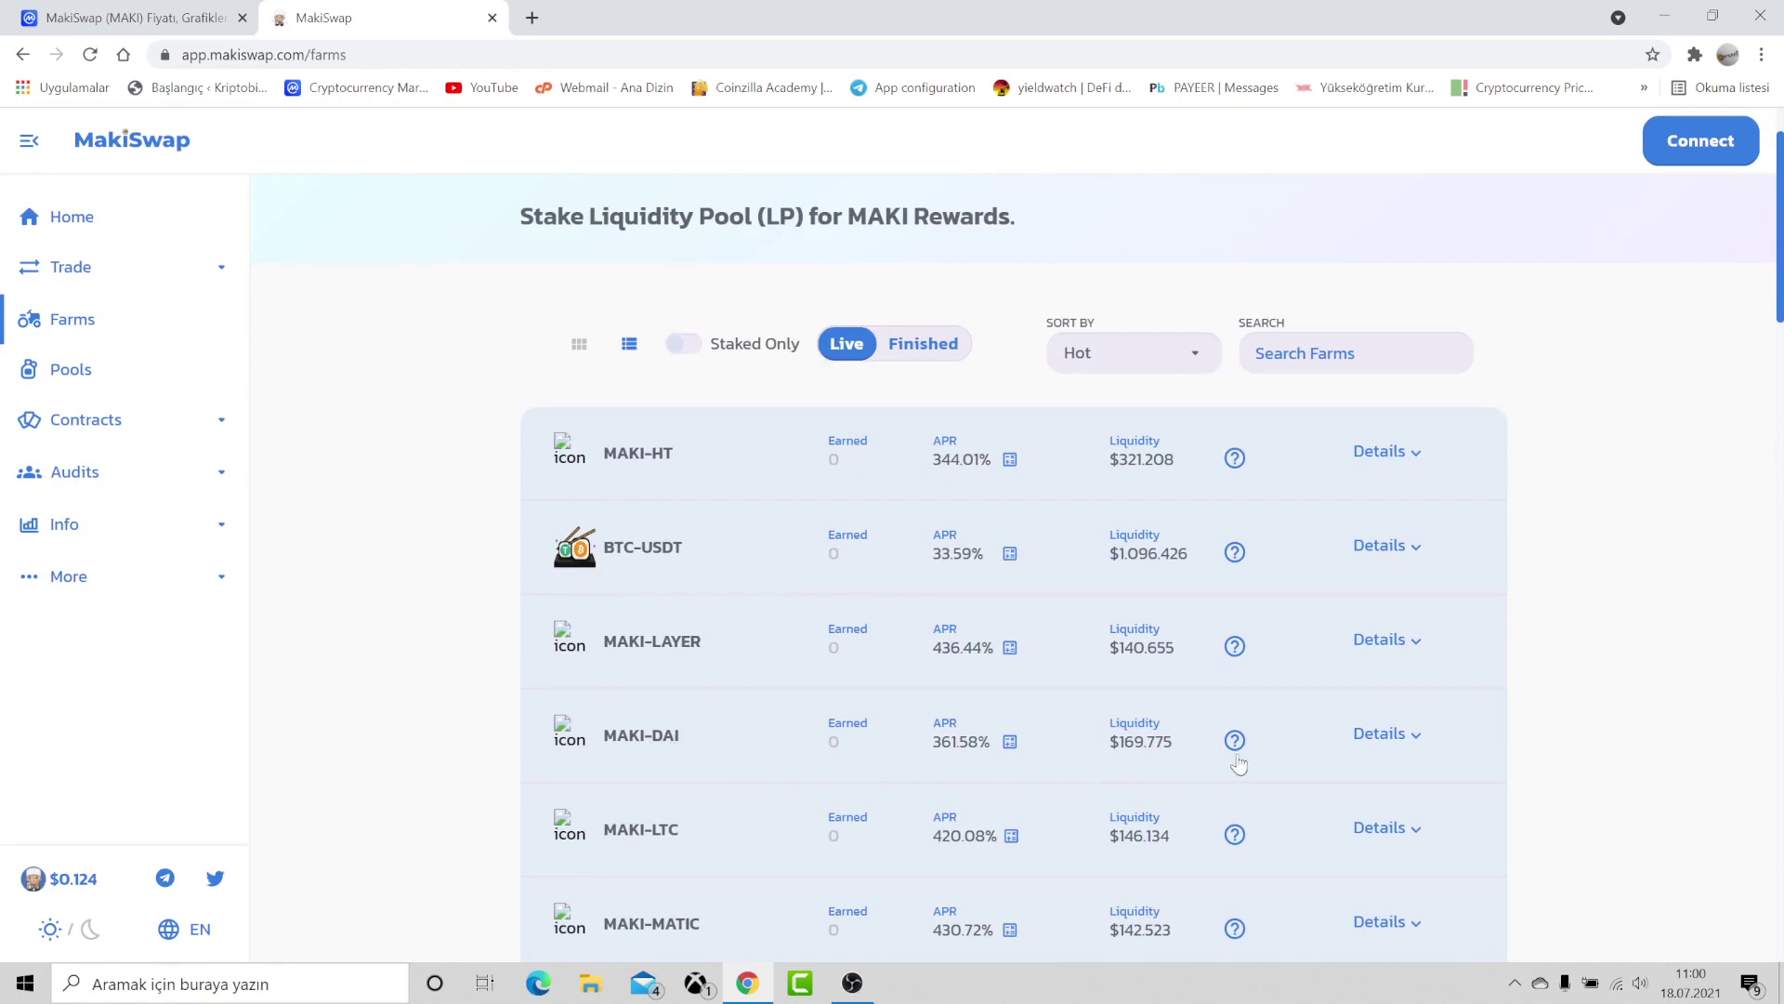
Expand the details of the MAKI-DAI farm and unlock the wallet there to start farming
click(1381, 734)
scroll(1033, 596, down, 3)
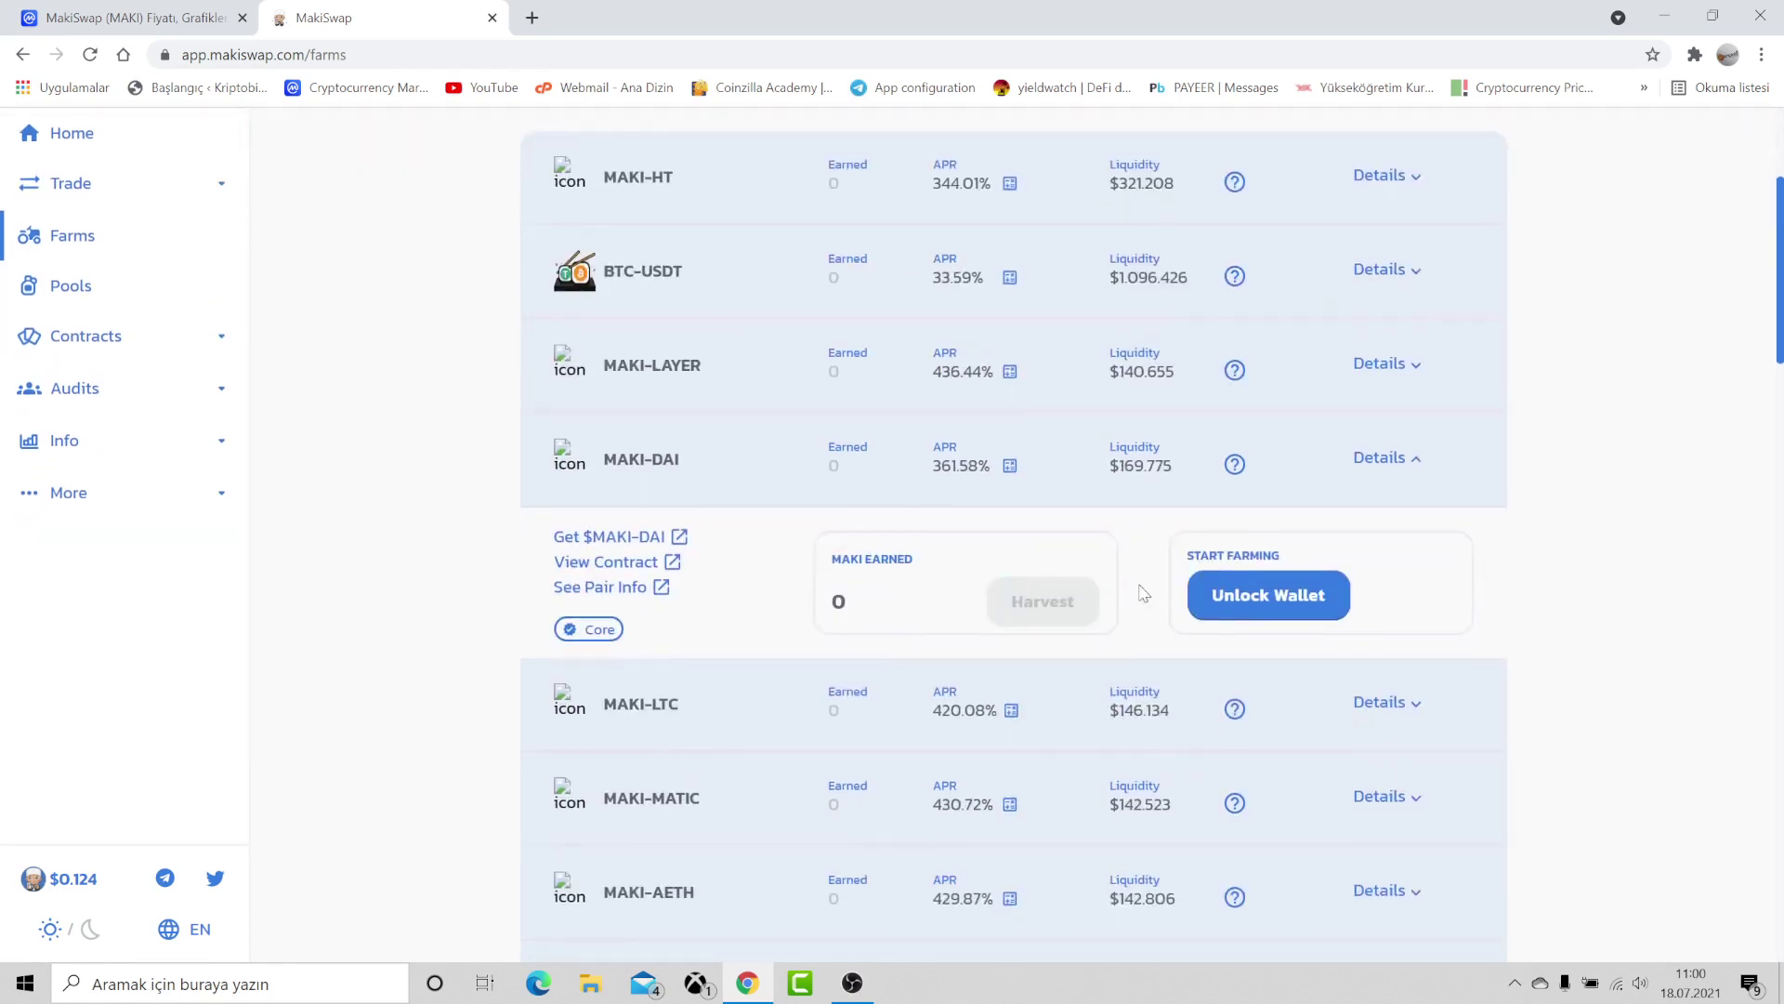
click(1295, 615)
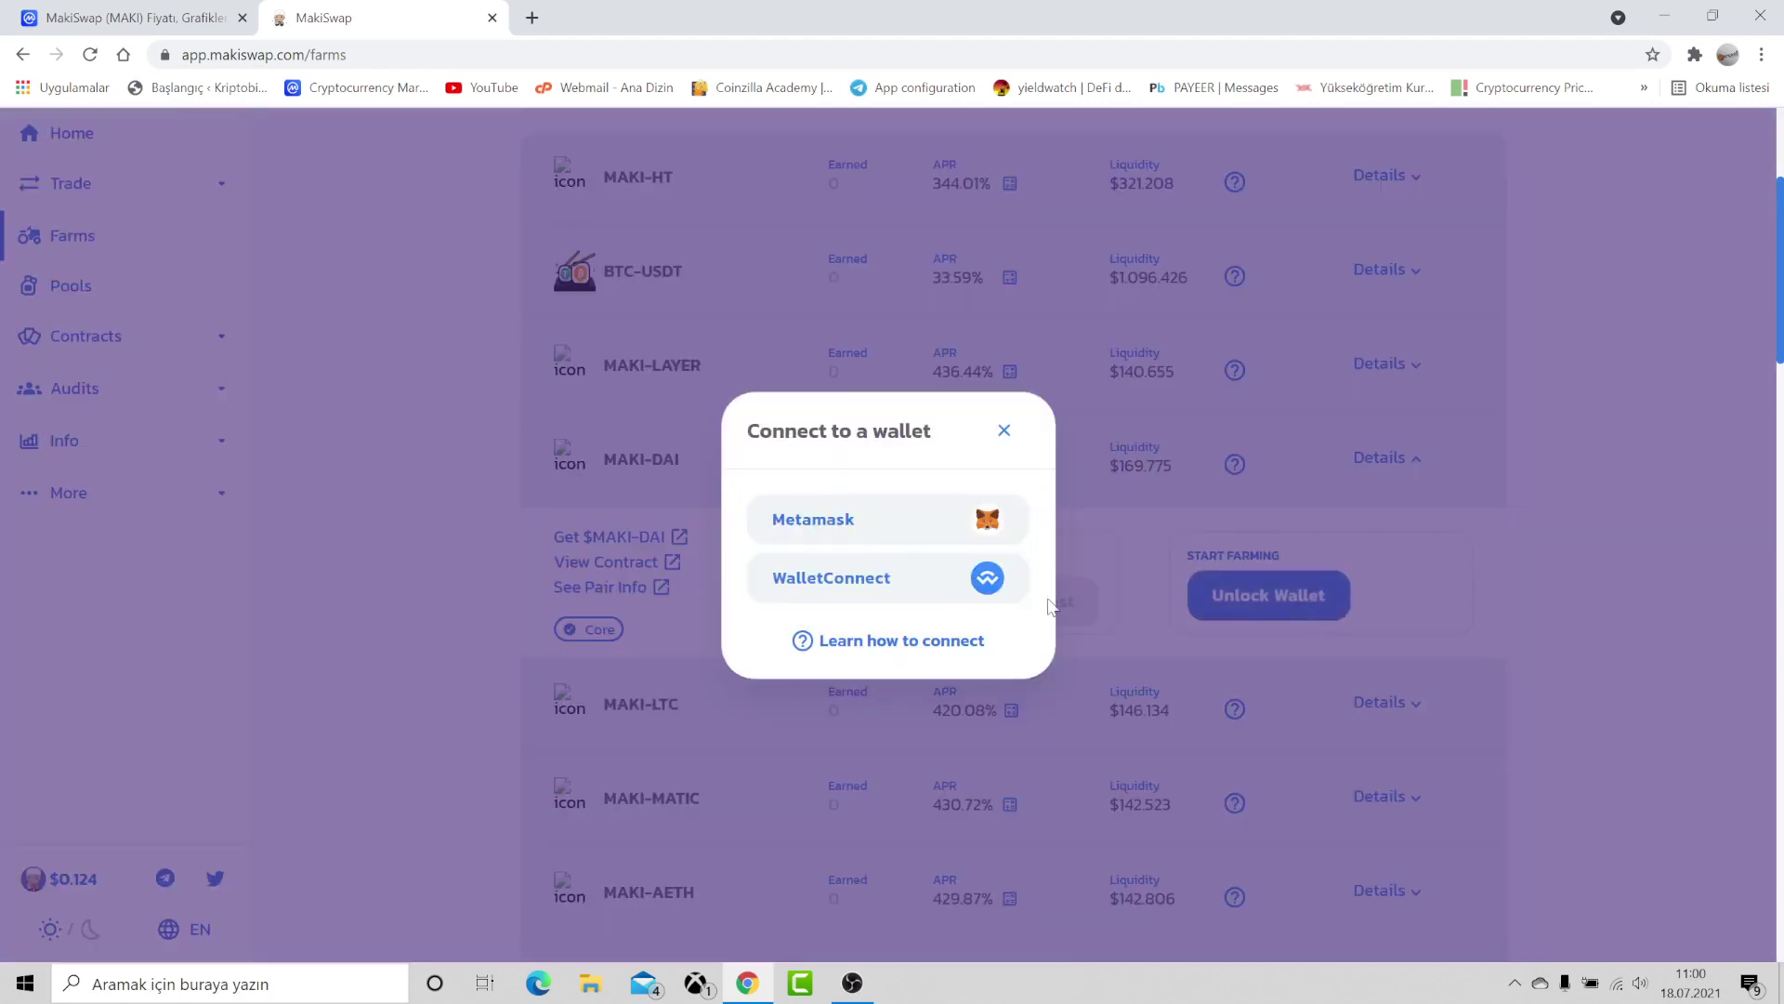
click(1049, 595)
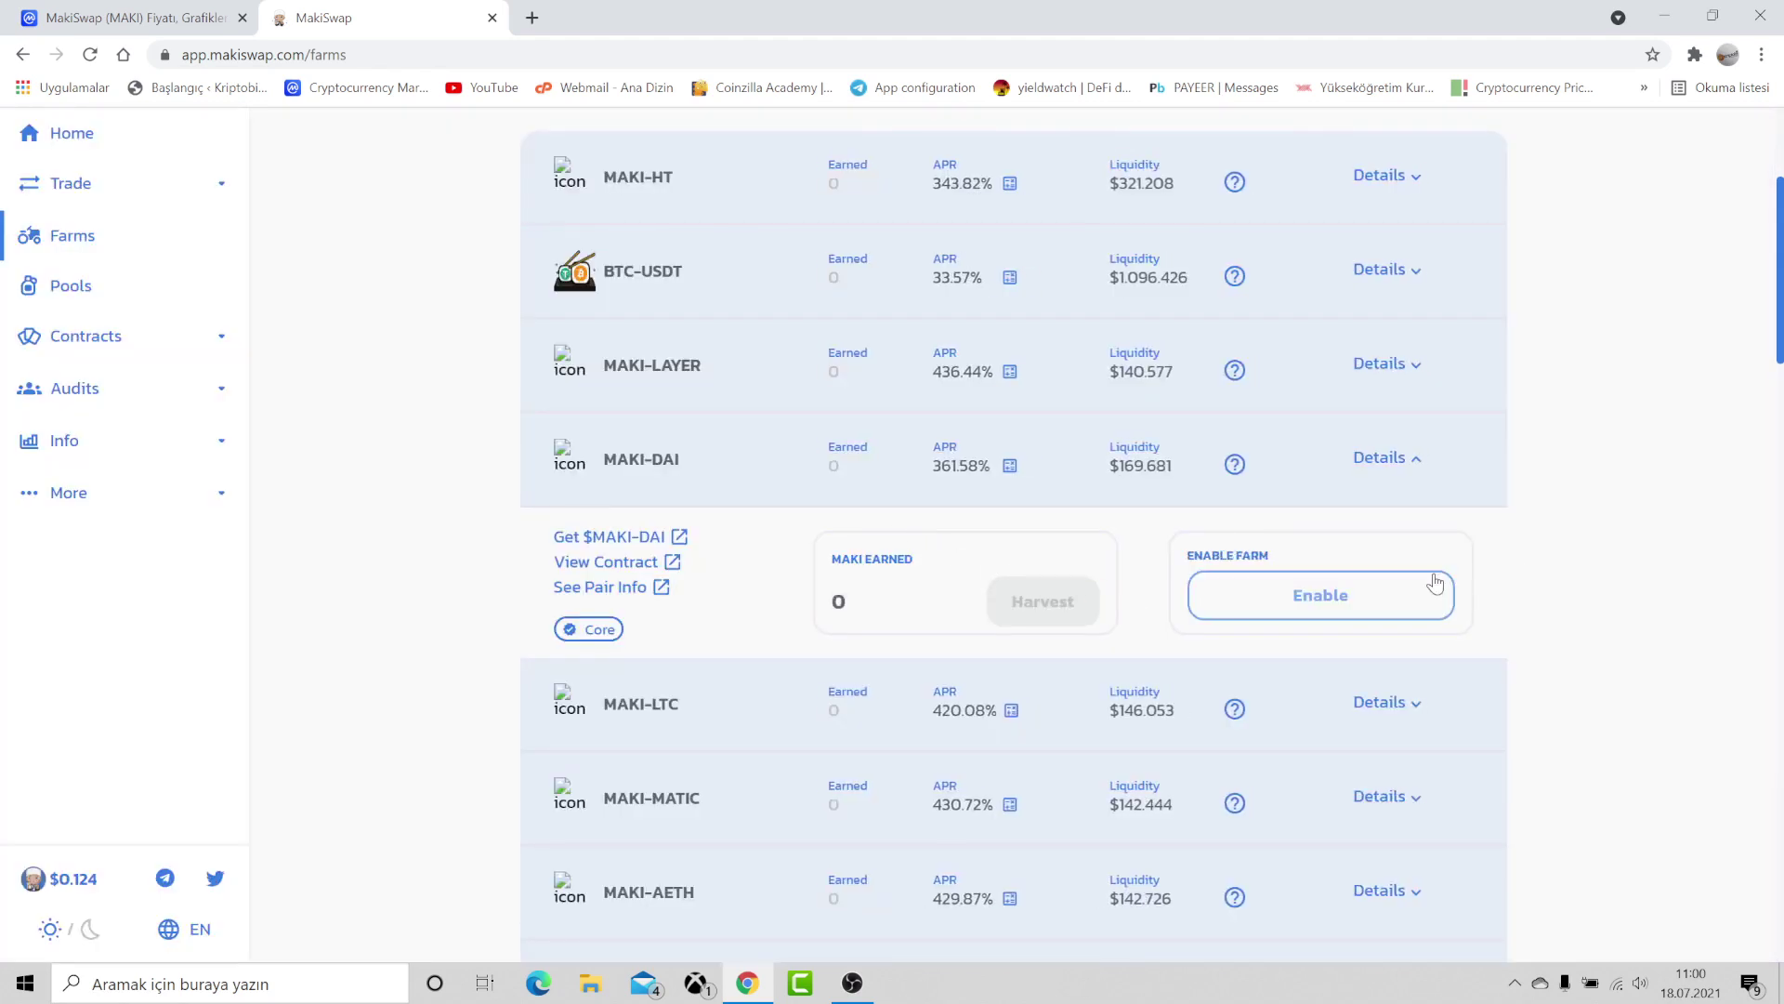
Preview the MetaMask spending permission for enabling the MAKI-DAI farm and close it without approving
click(1304, 602)
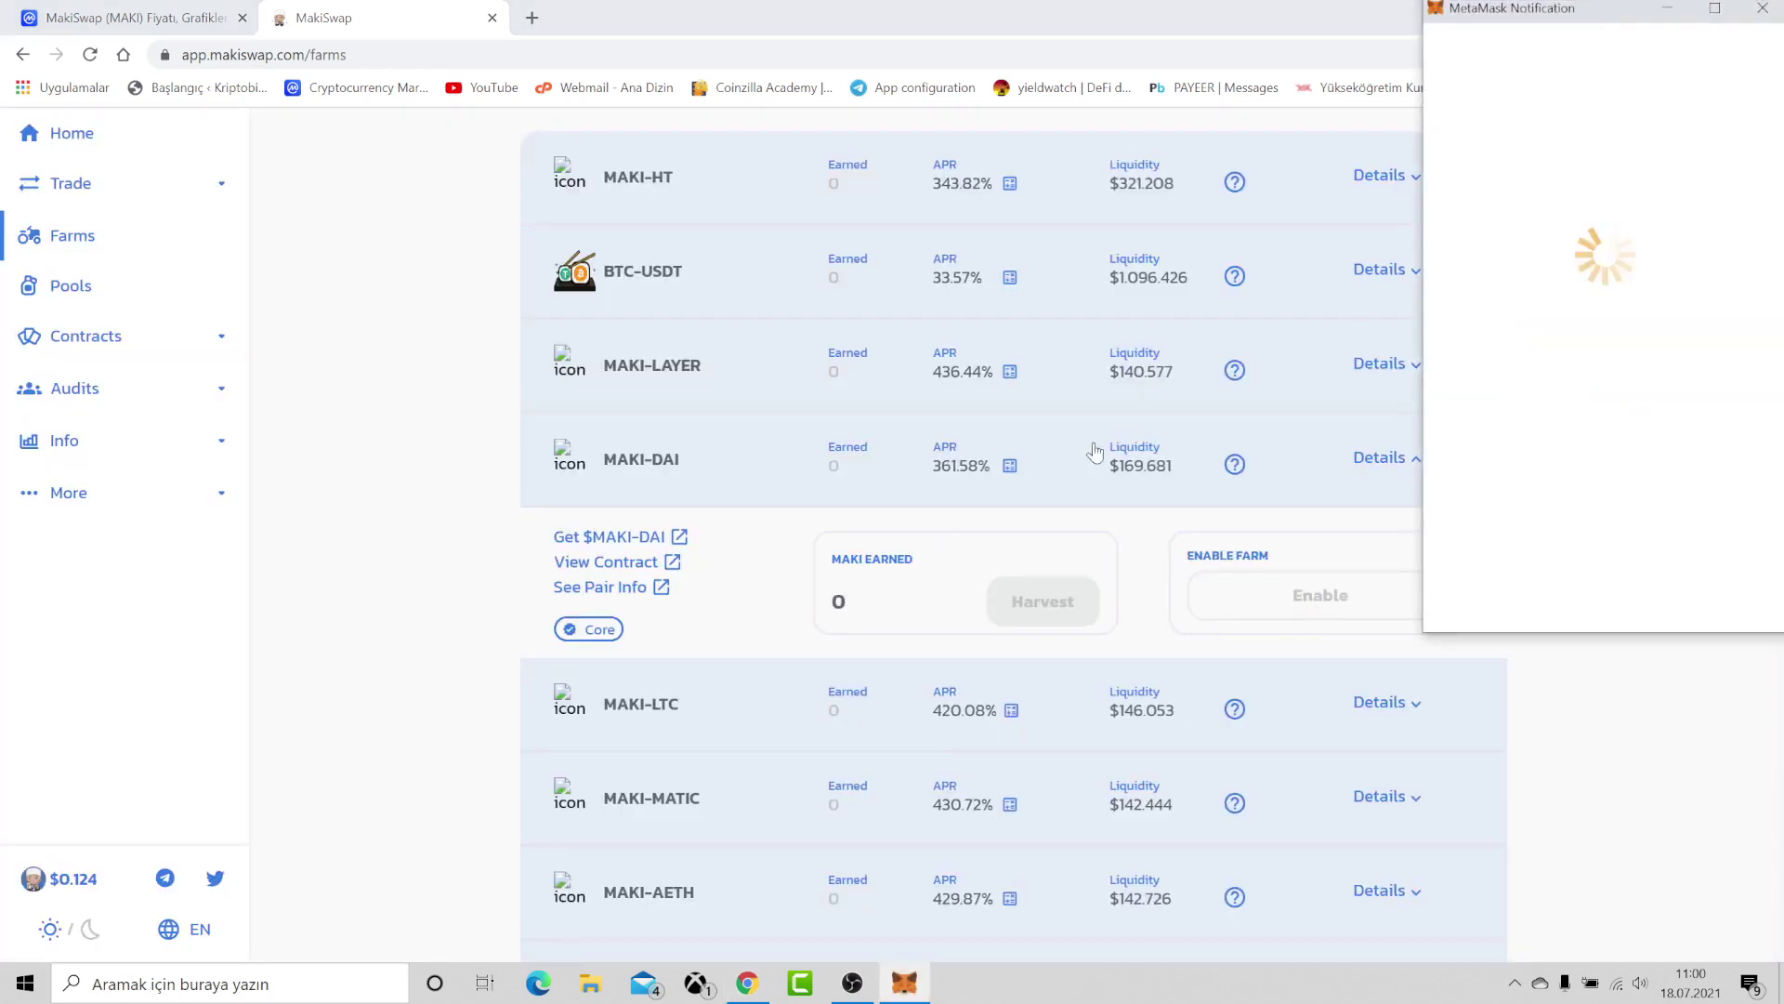
scroll(1730, 568, down, 2)
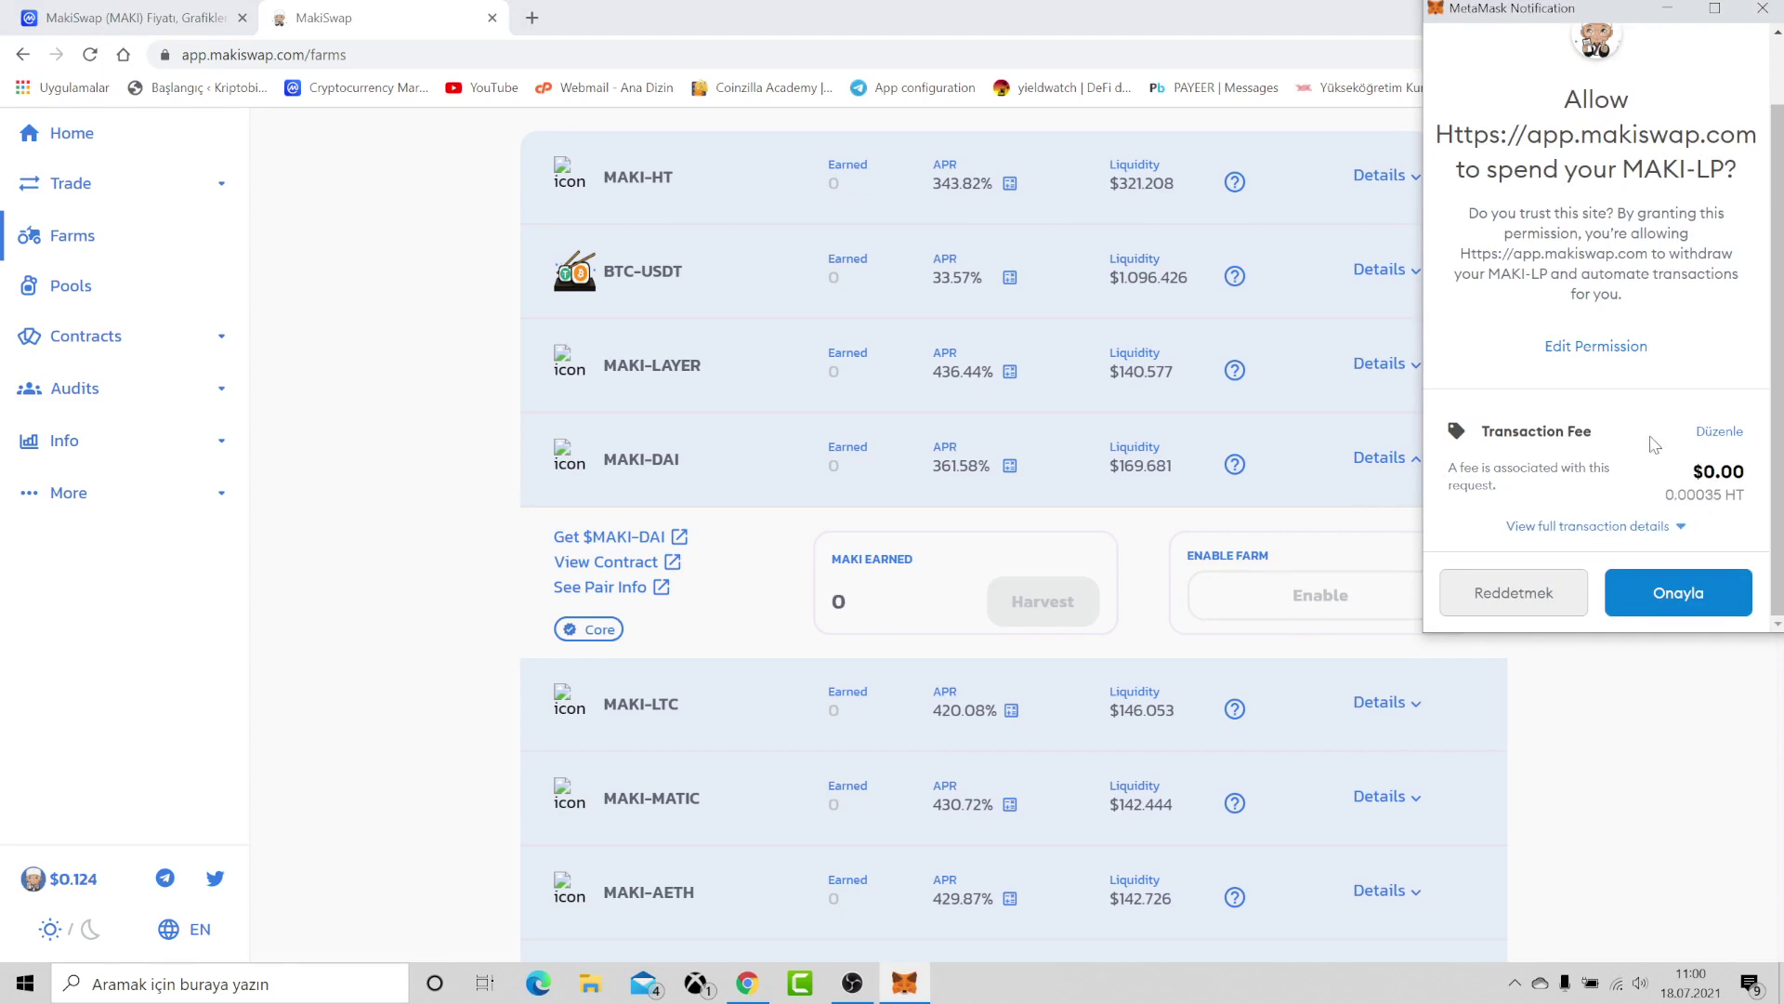
click(1762, 8)
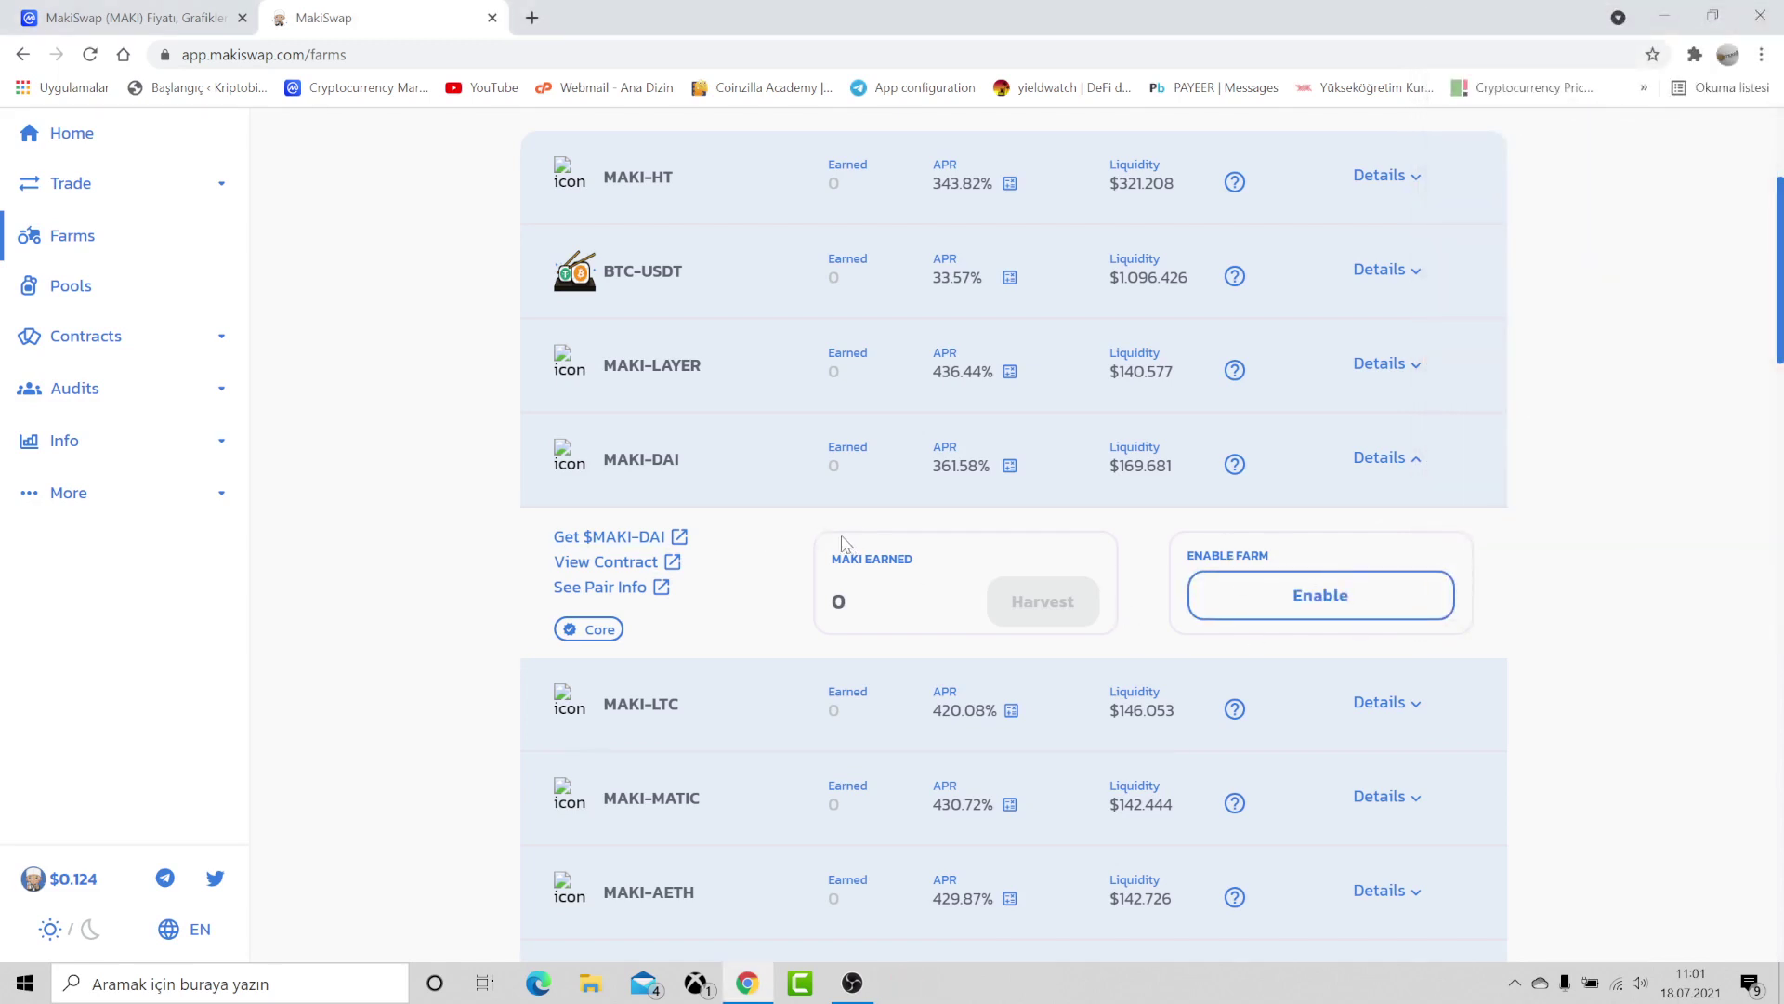
Expand the details of the MAKI-HT, BTC-USDT and MAKI-LAYER farms to view their enable options
scroll(846, 544, up, 4)
click(1396, 572)
click(1390, 803)
scroll(1431, 683, down, 4)
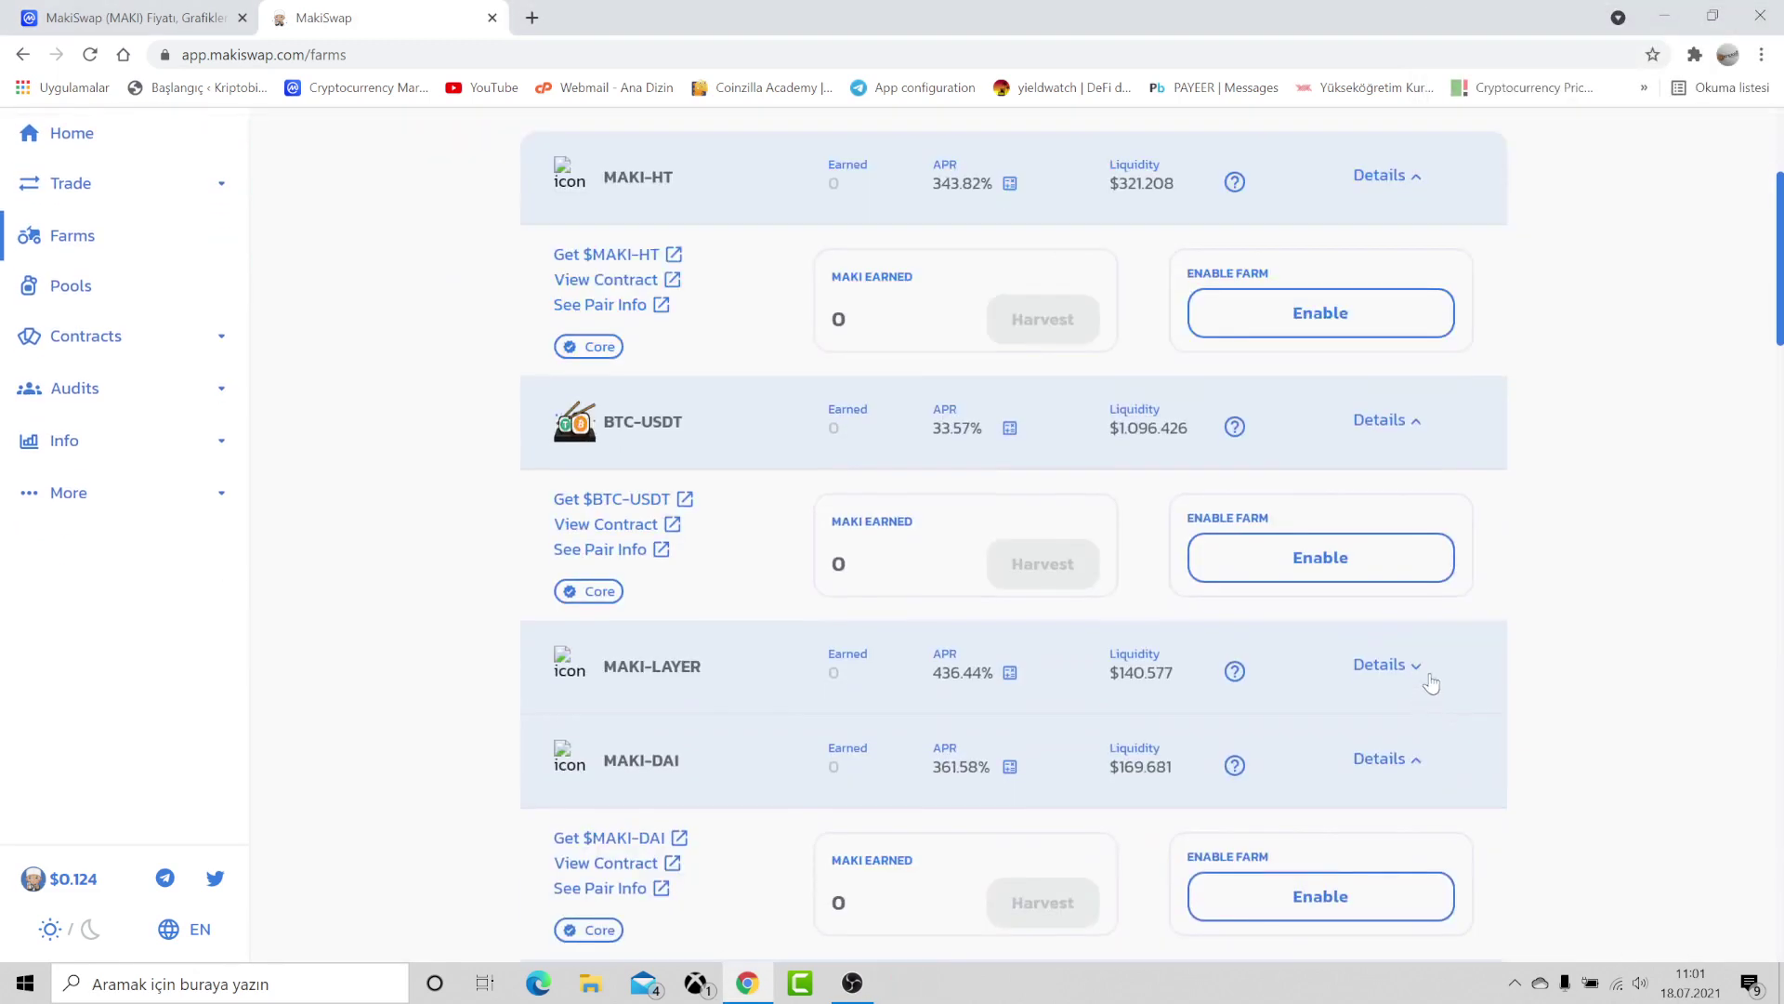
click(1422, 671)
scroll(842, 606, up, 4)
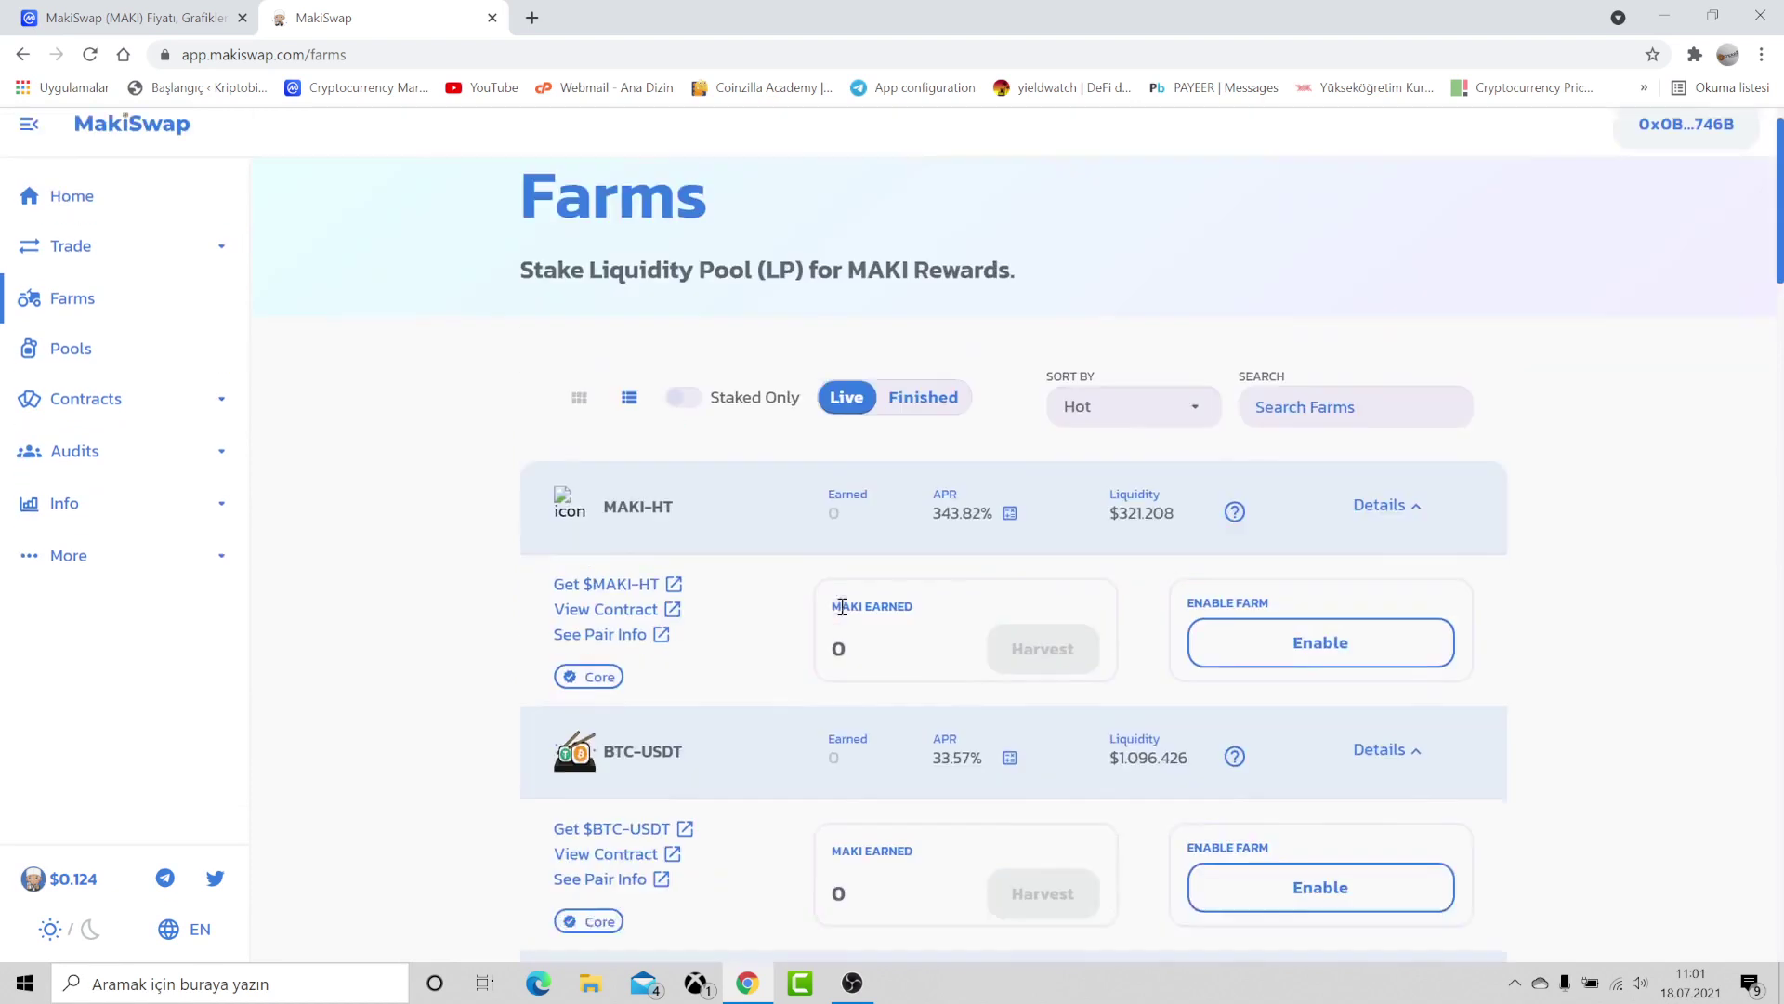
Expand the MAKI pool on the Pools page and compare its Compound and Harvest collection options without confirming
click(97, 364)
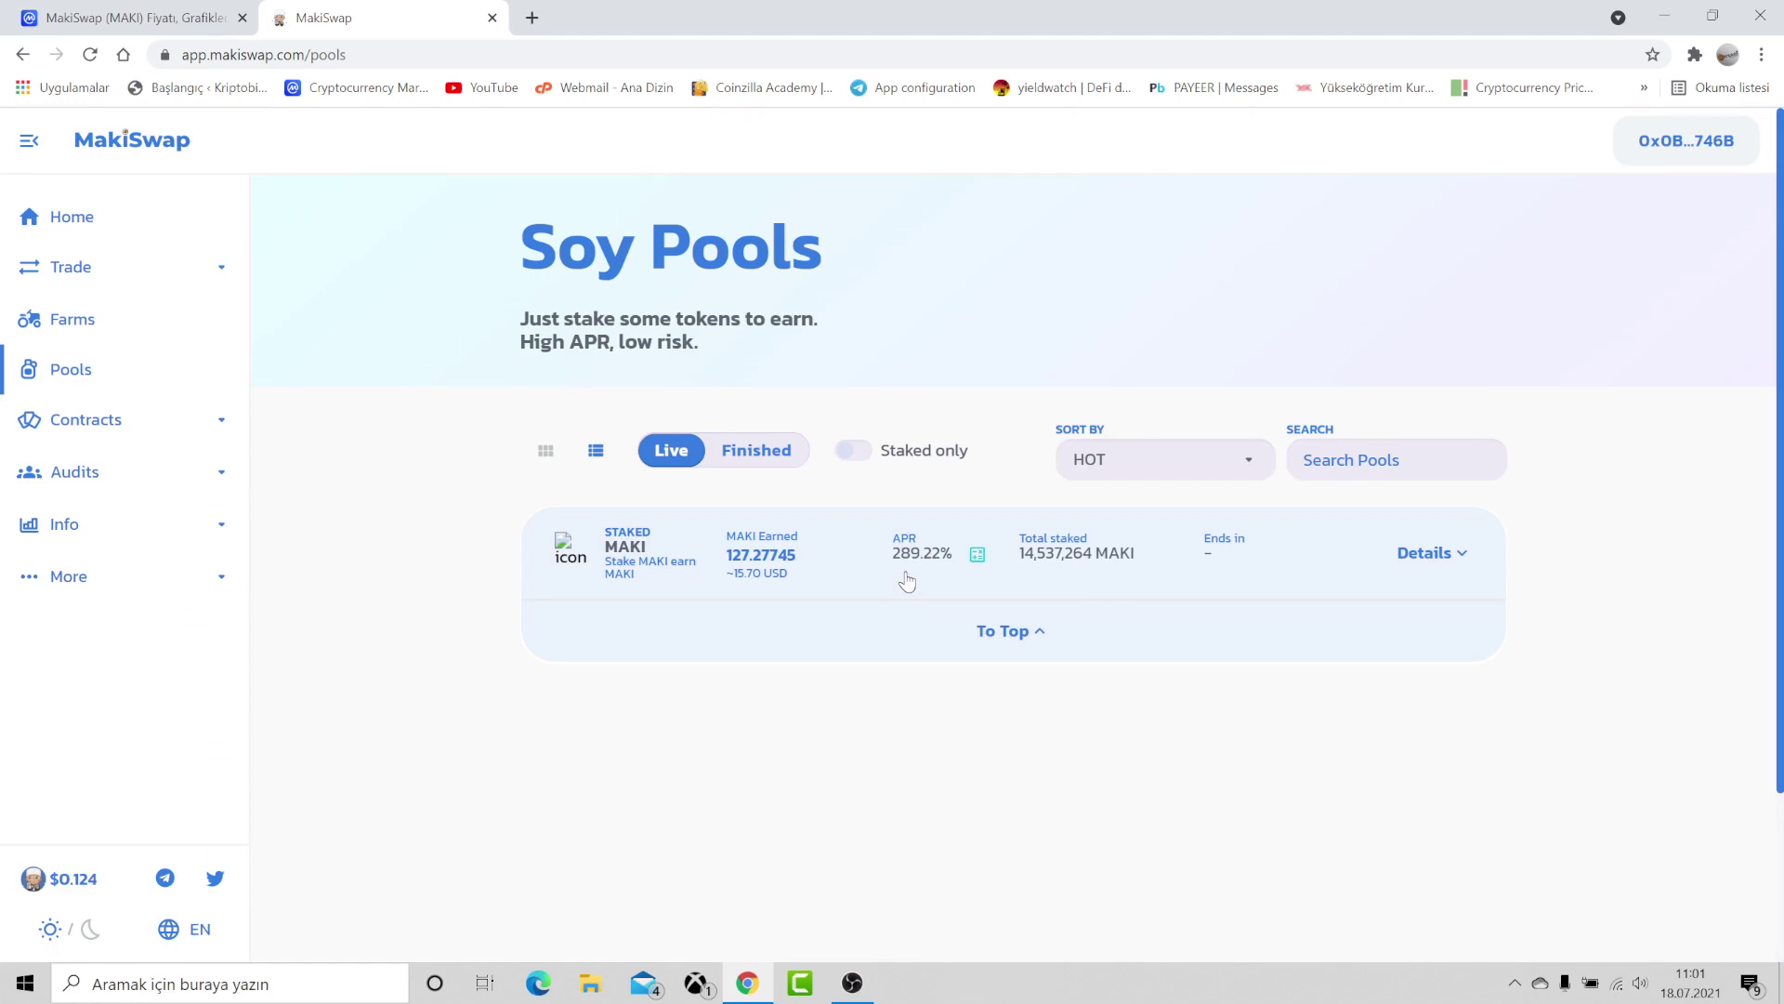
click(906, 579)
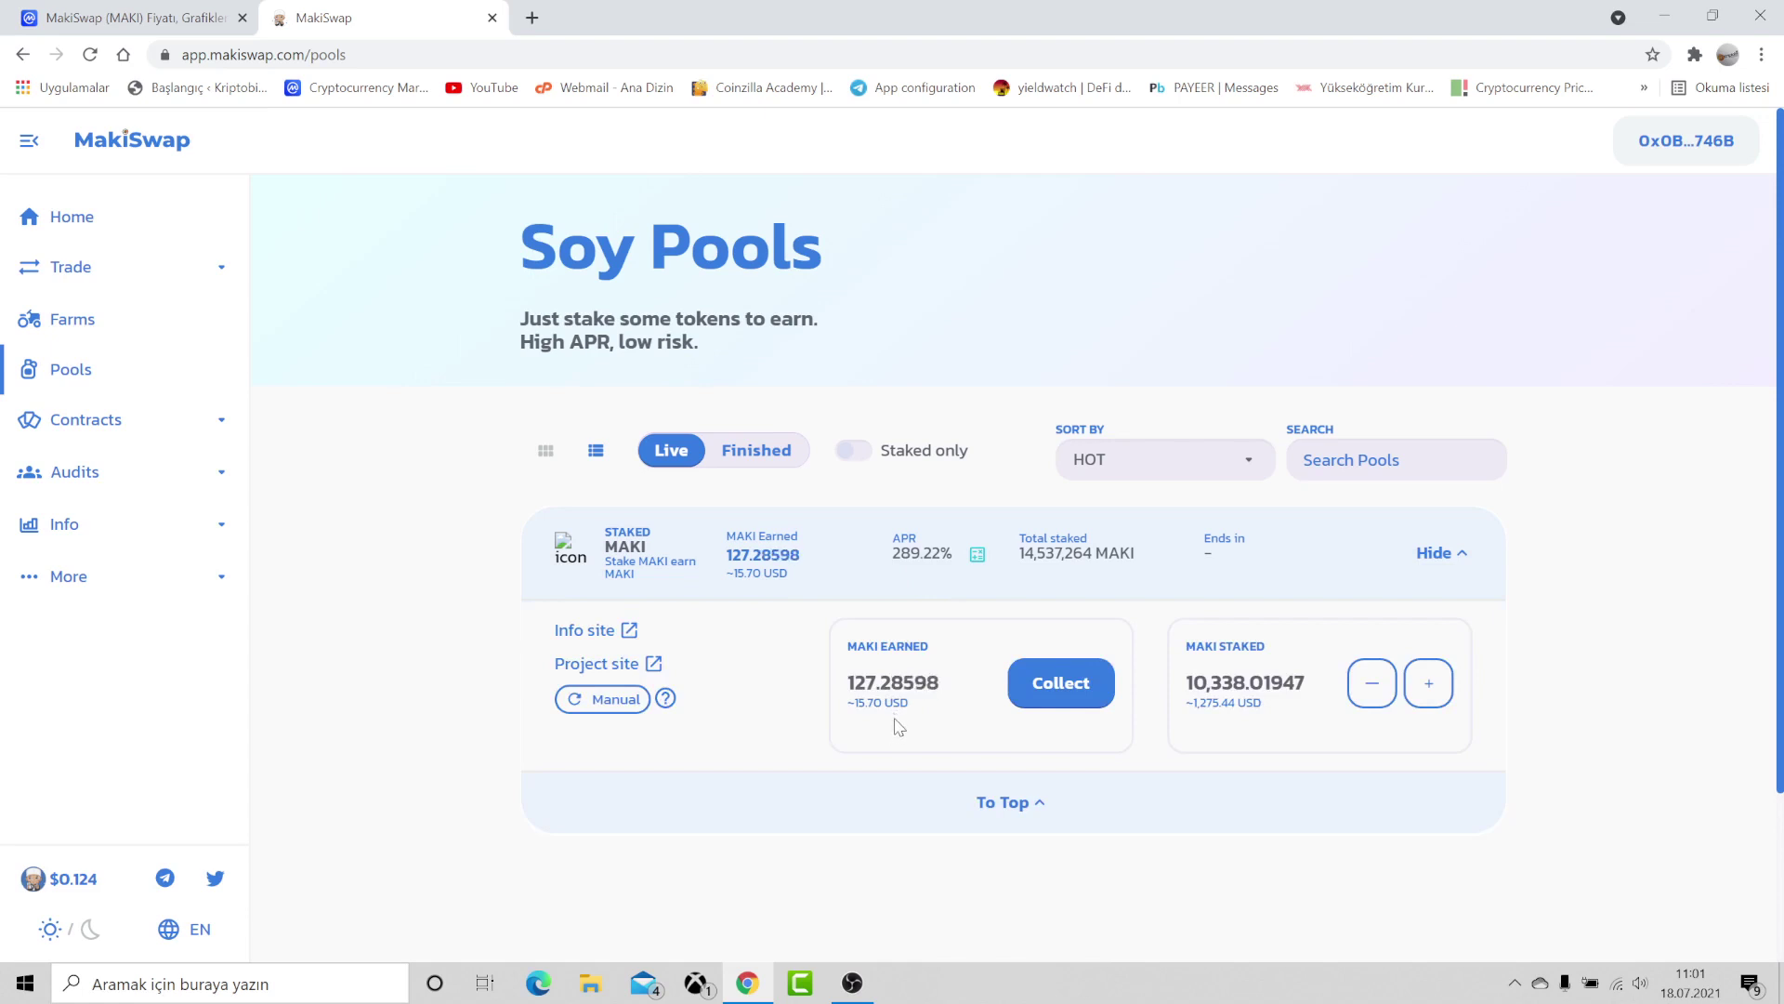
click(1106, 695)
click(1040, 683)
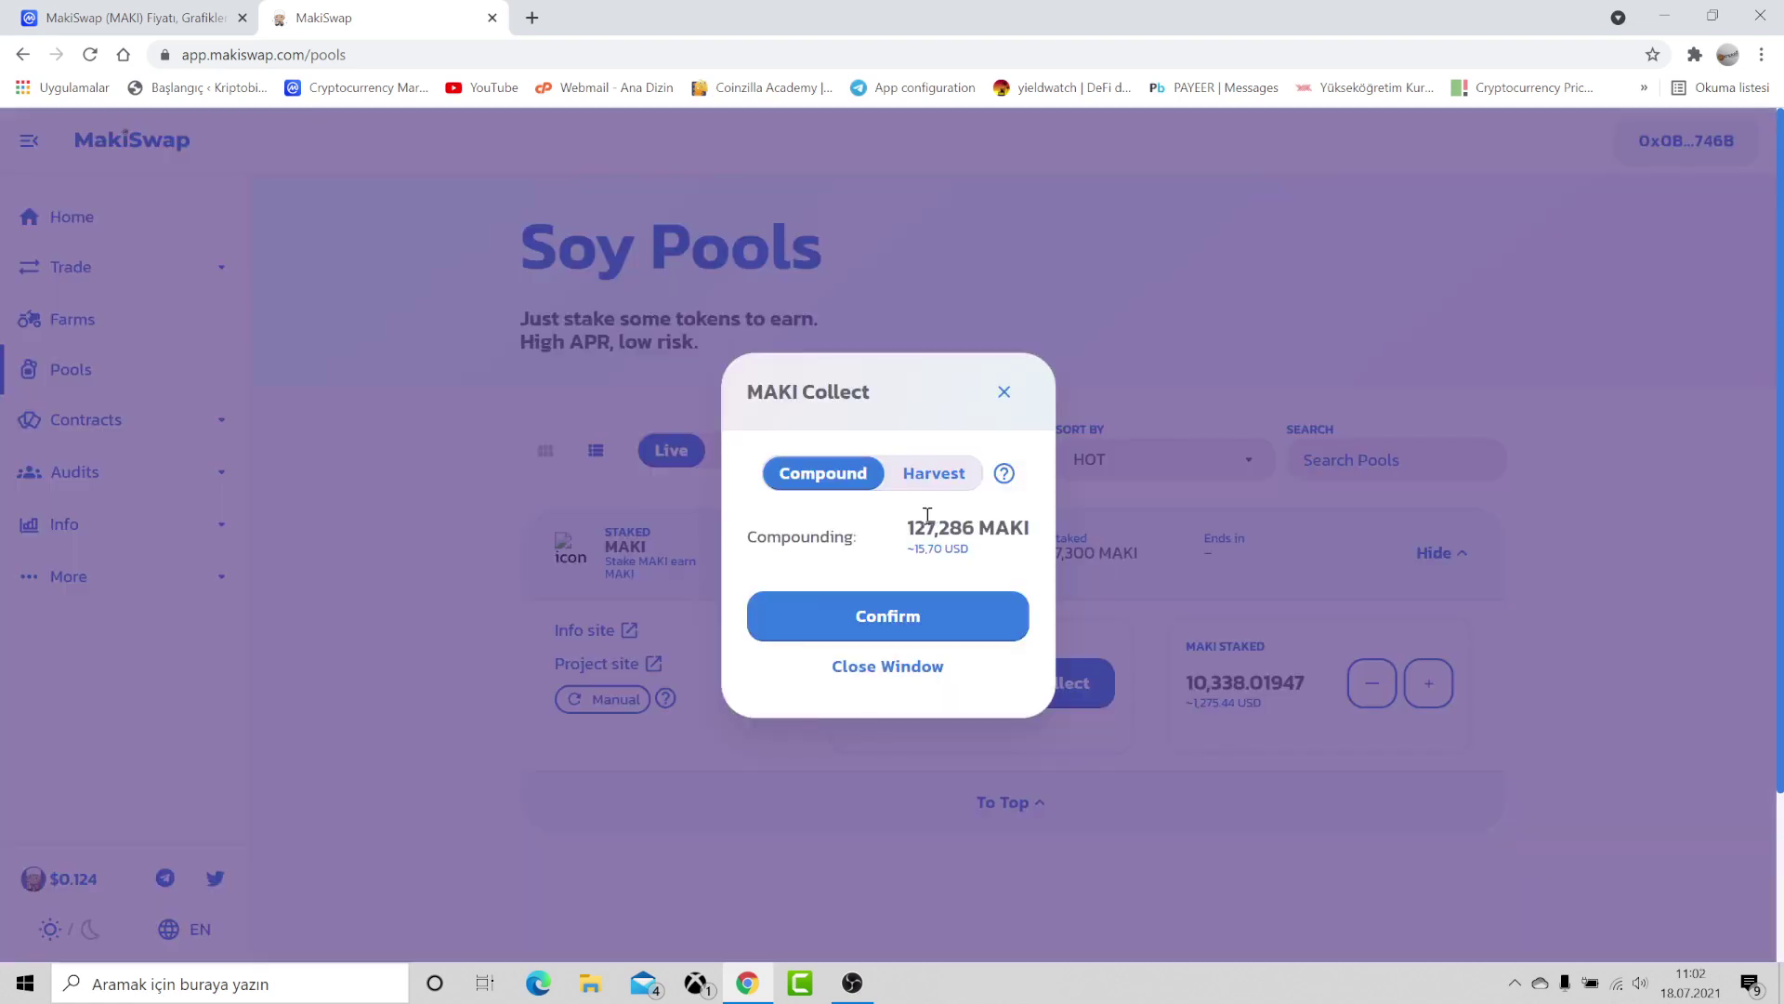
click(932, 479)
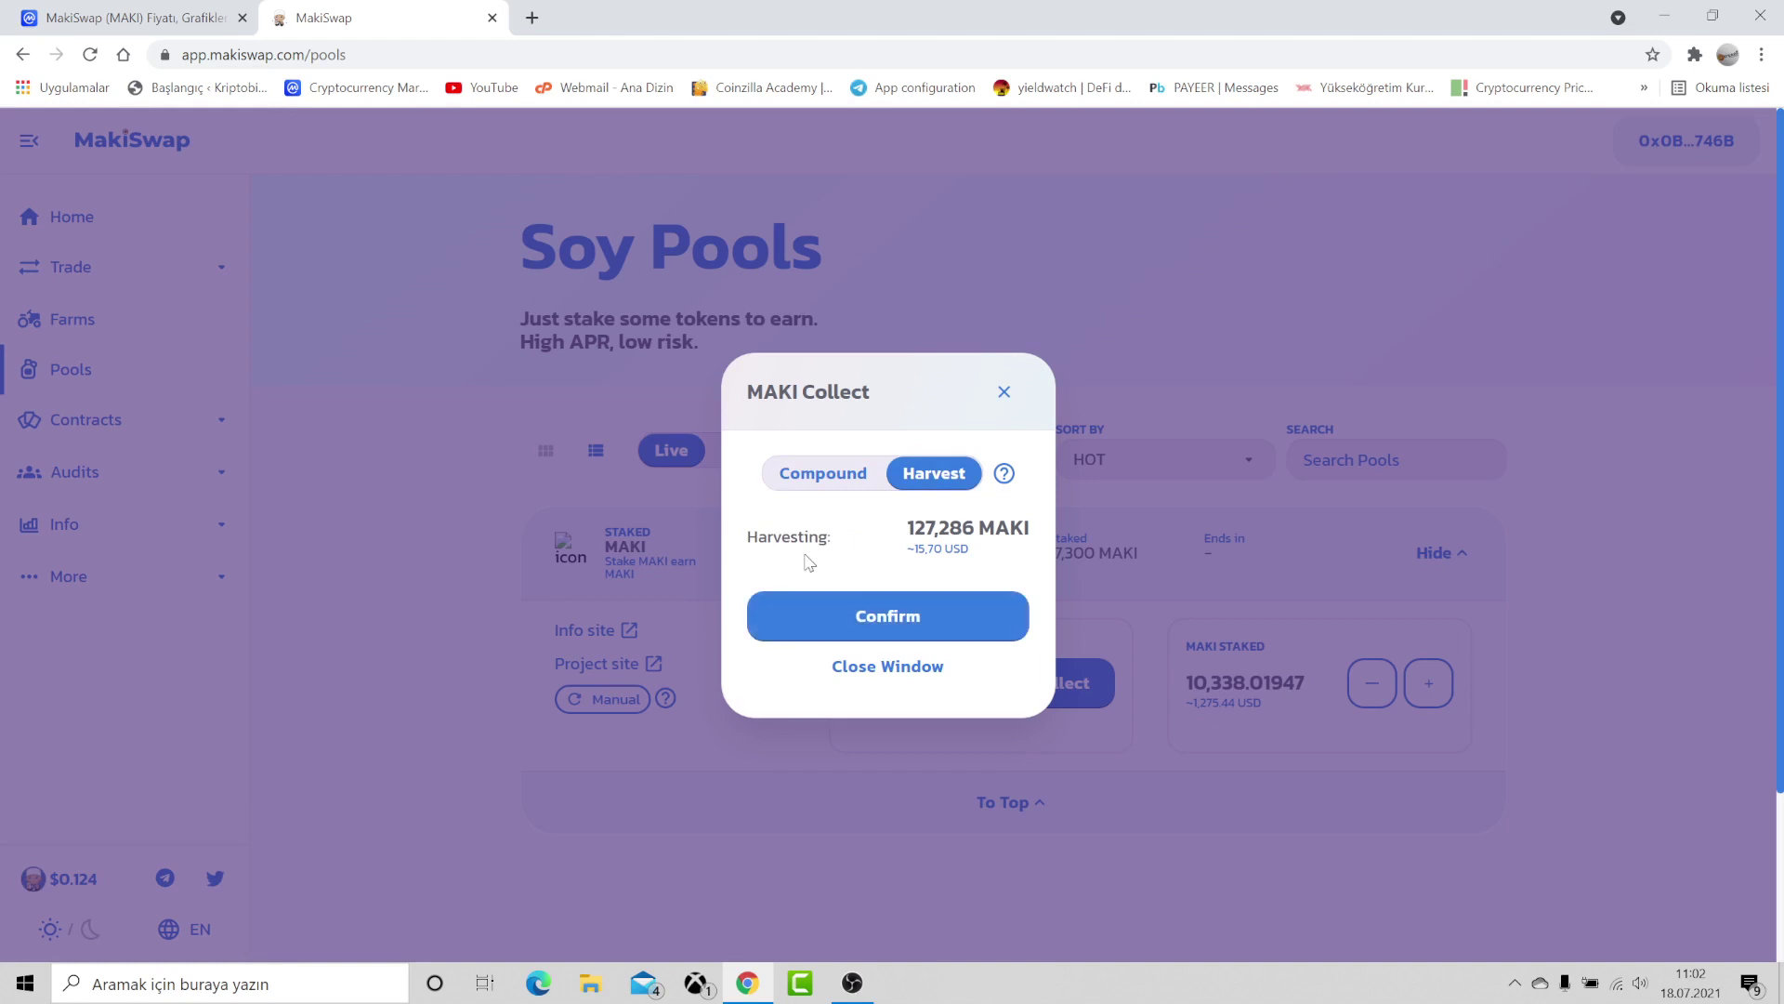
click(827, 476)
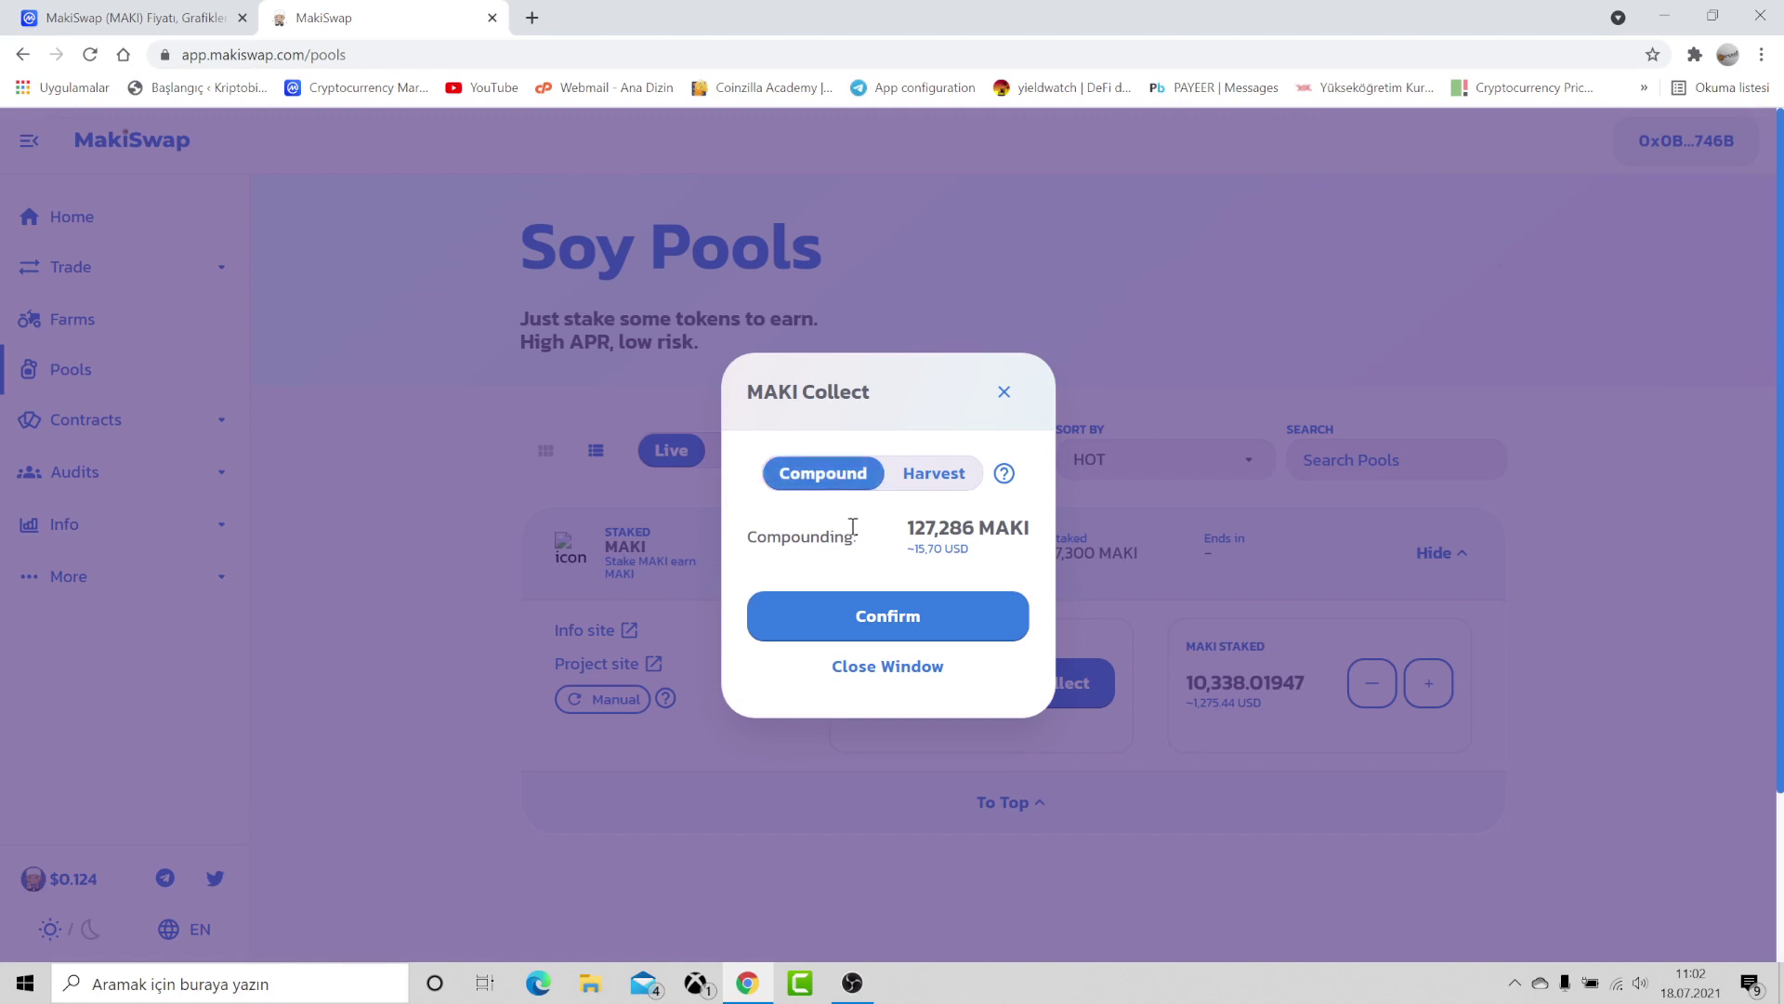
click(1005, 394)
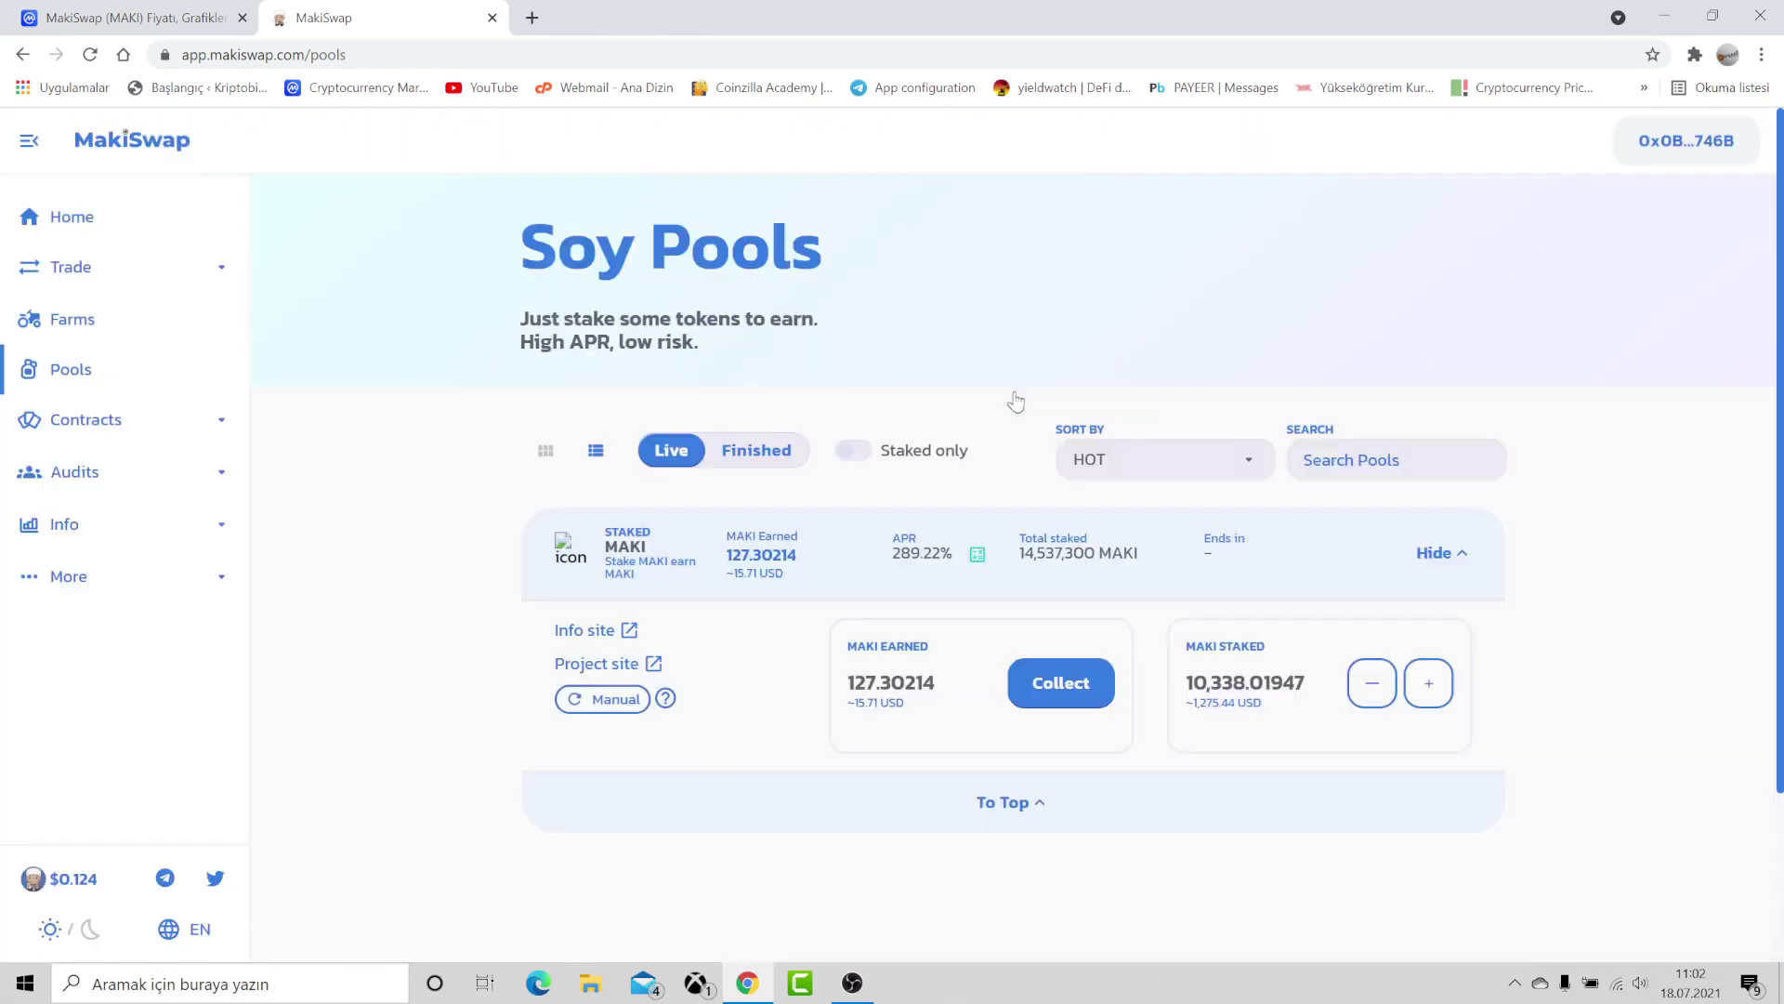
Highlight the MAKI pool's total staked figure and the wallet's own staked MAKI amount
drag(1101, 565, 1021, 569)
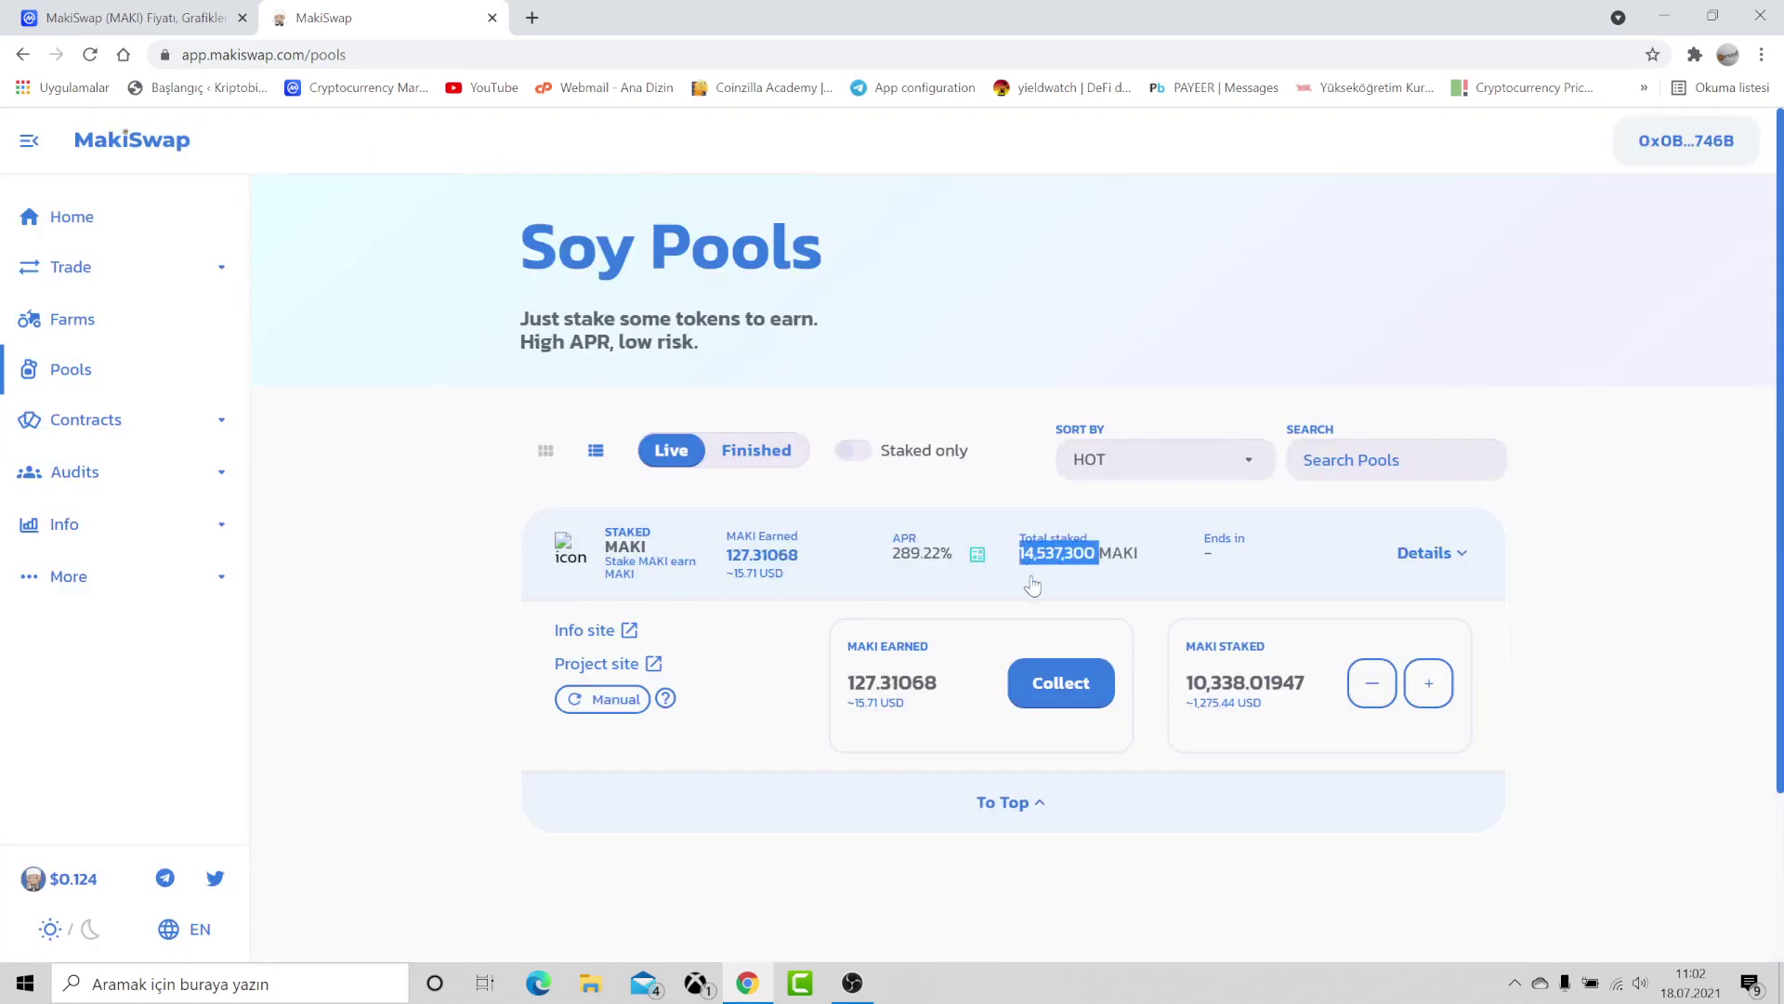
click(1143, 567)
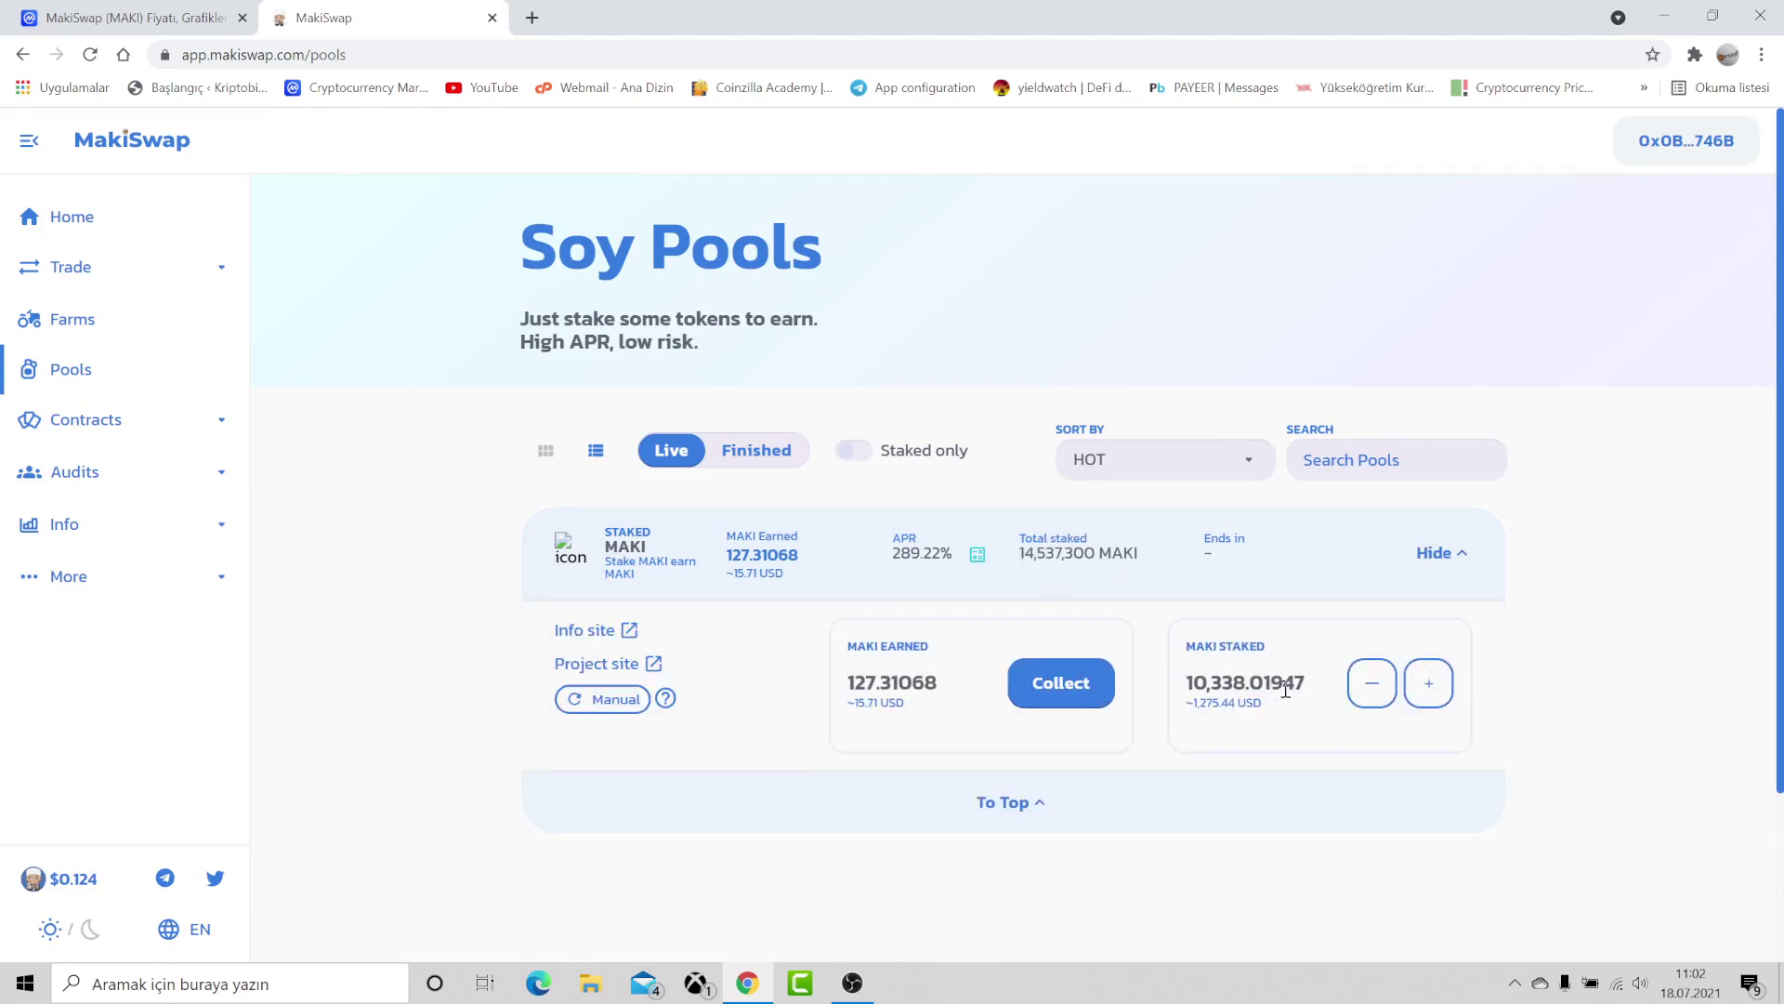
drag(1250, 685, 1182, 684)
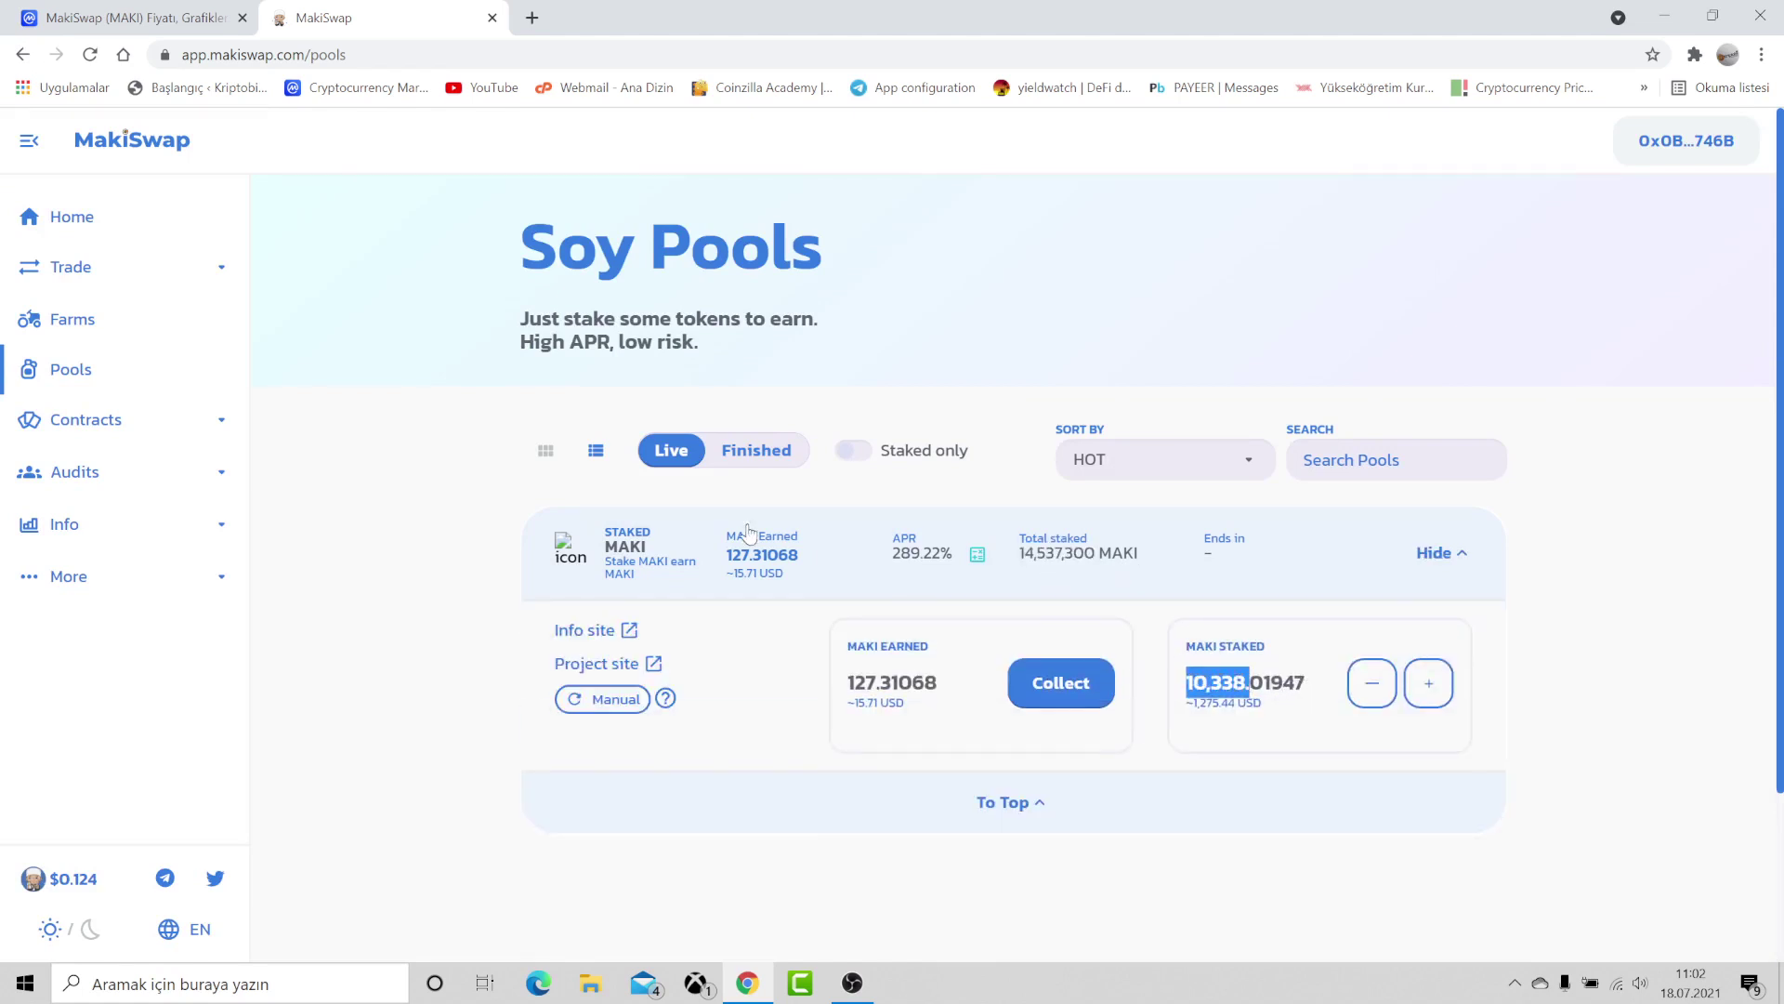
click(1240, 688)
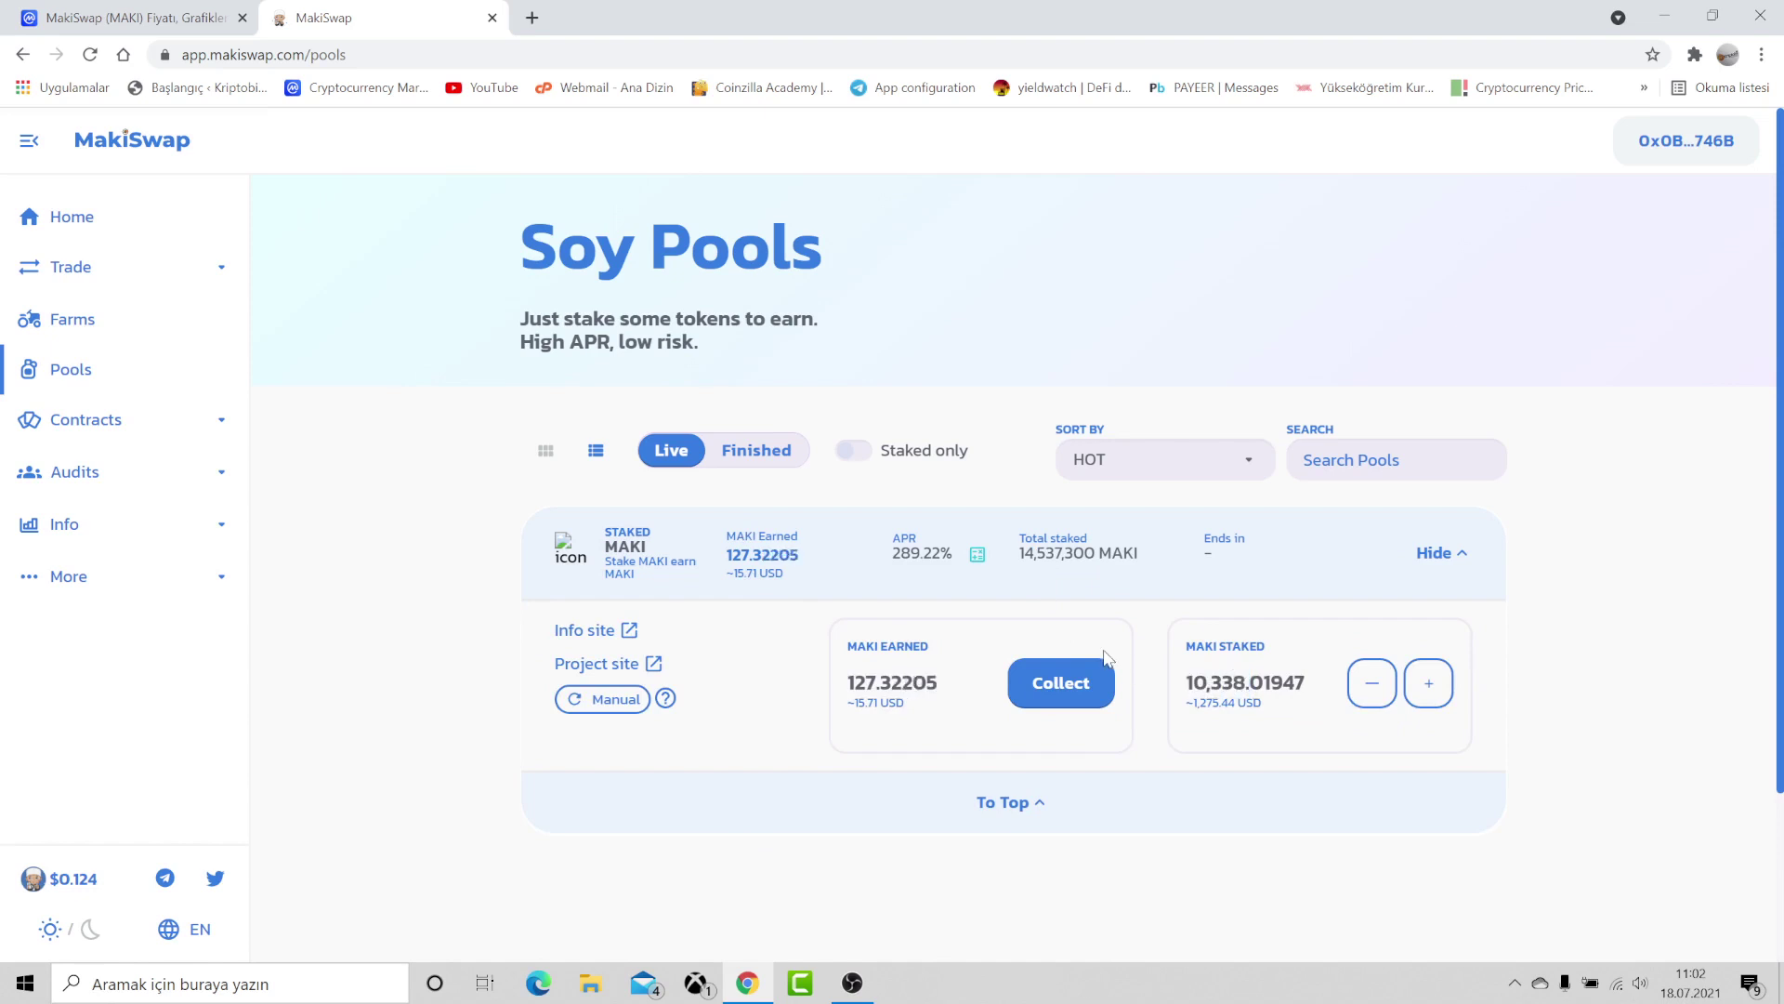
drag(1310, 703, 1182, 693)
click(1267, 704)
Preview unstaking from the MAKI pool and staking the maximum MAKI balance, closing both dialogs without confirming
click(1372, 683)
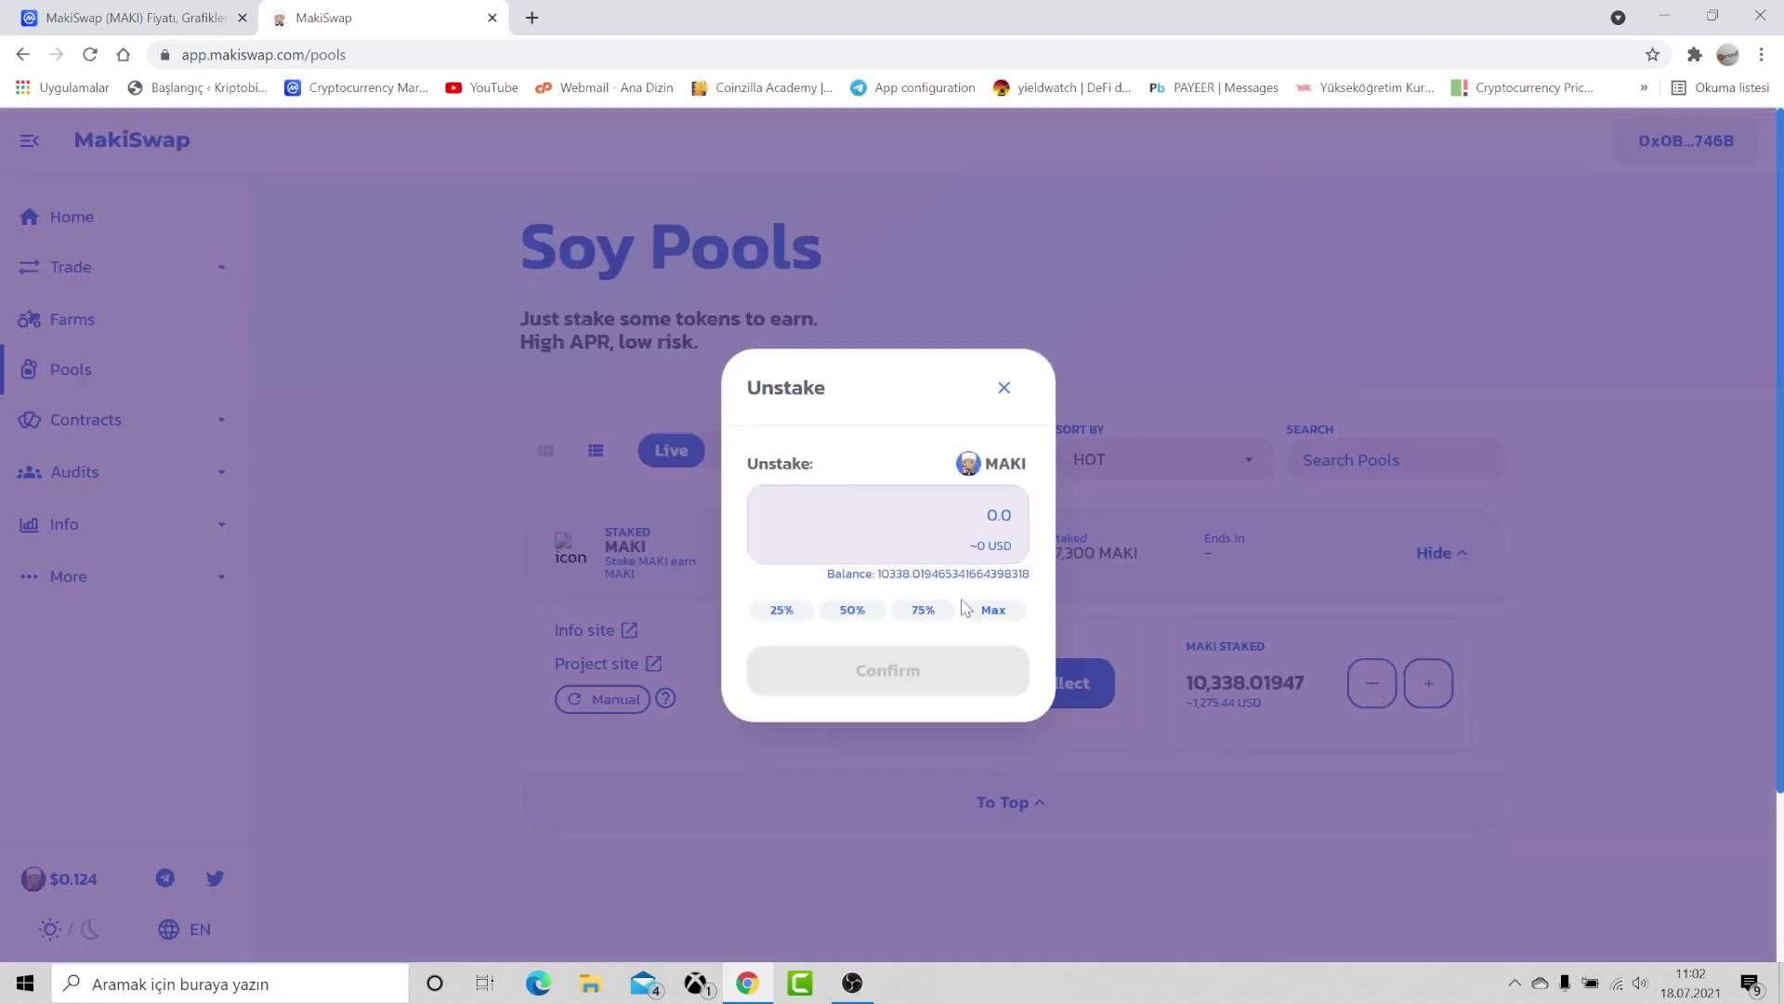
click(1096, 743)
click(1428, 683)
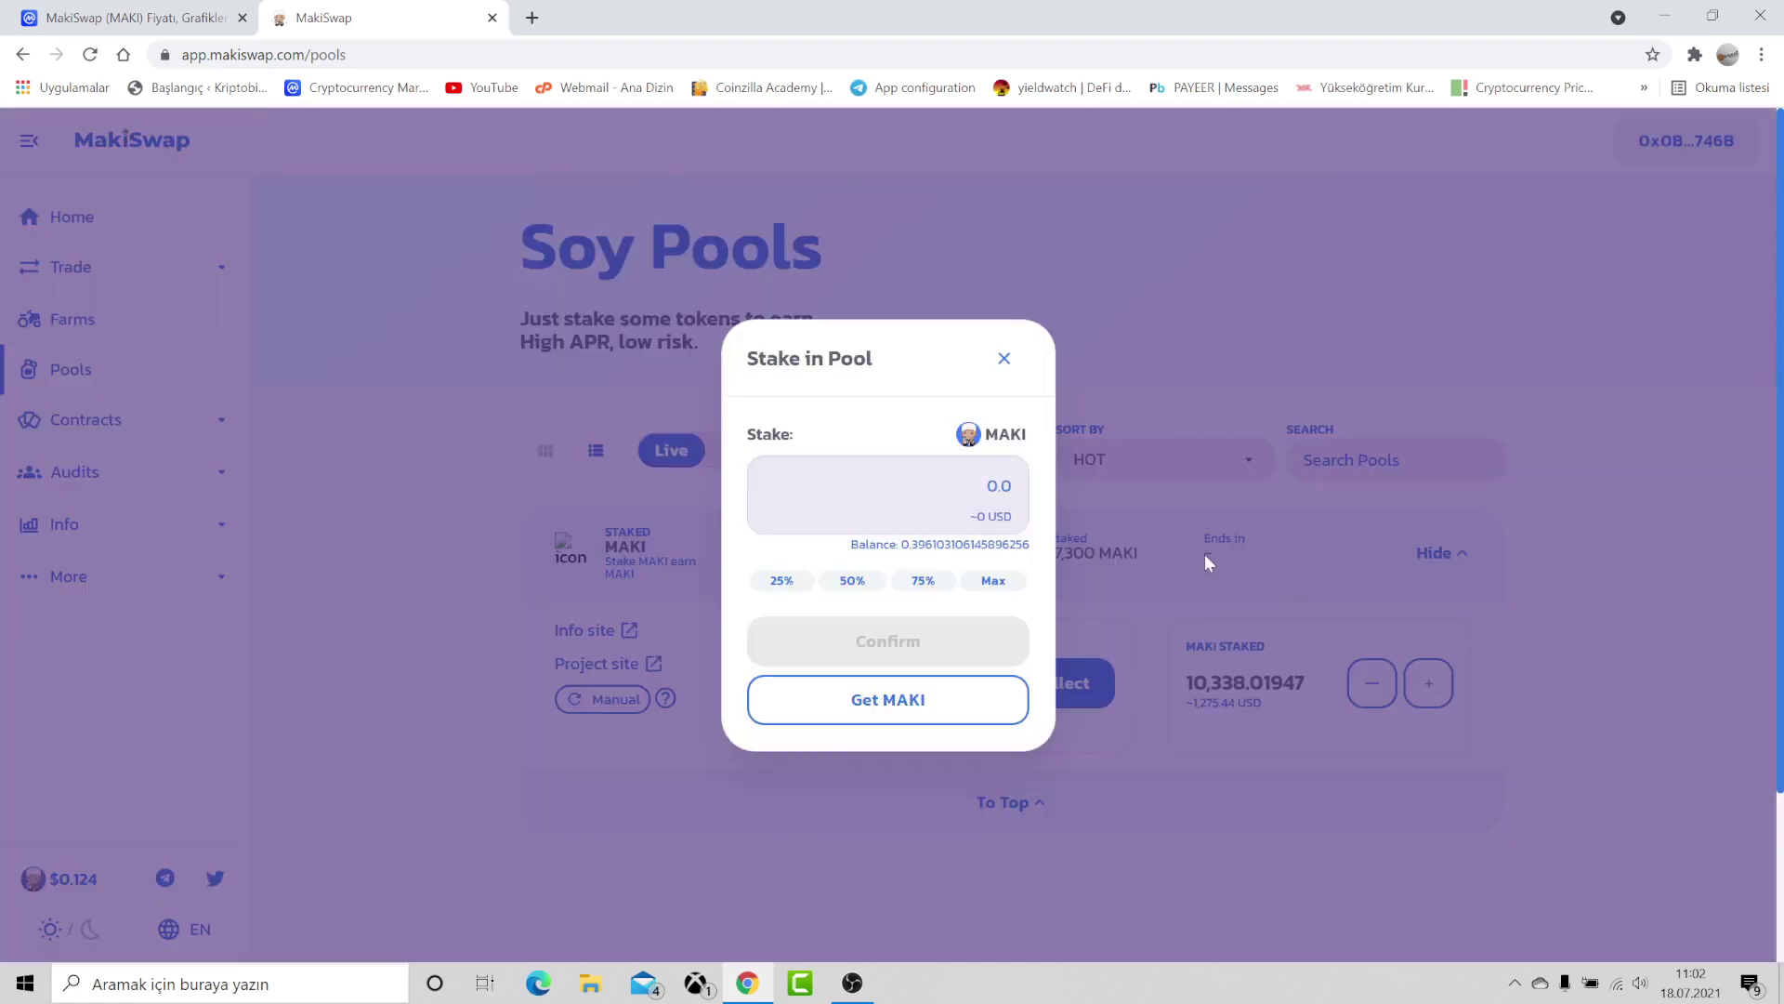
click(1020, 582)
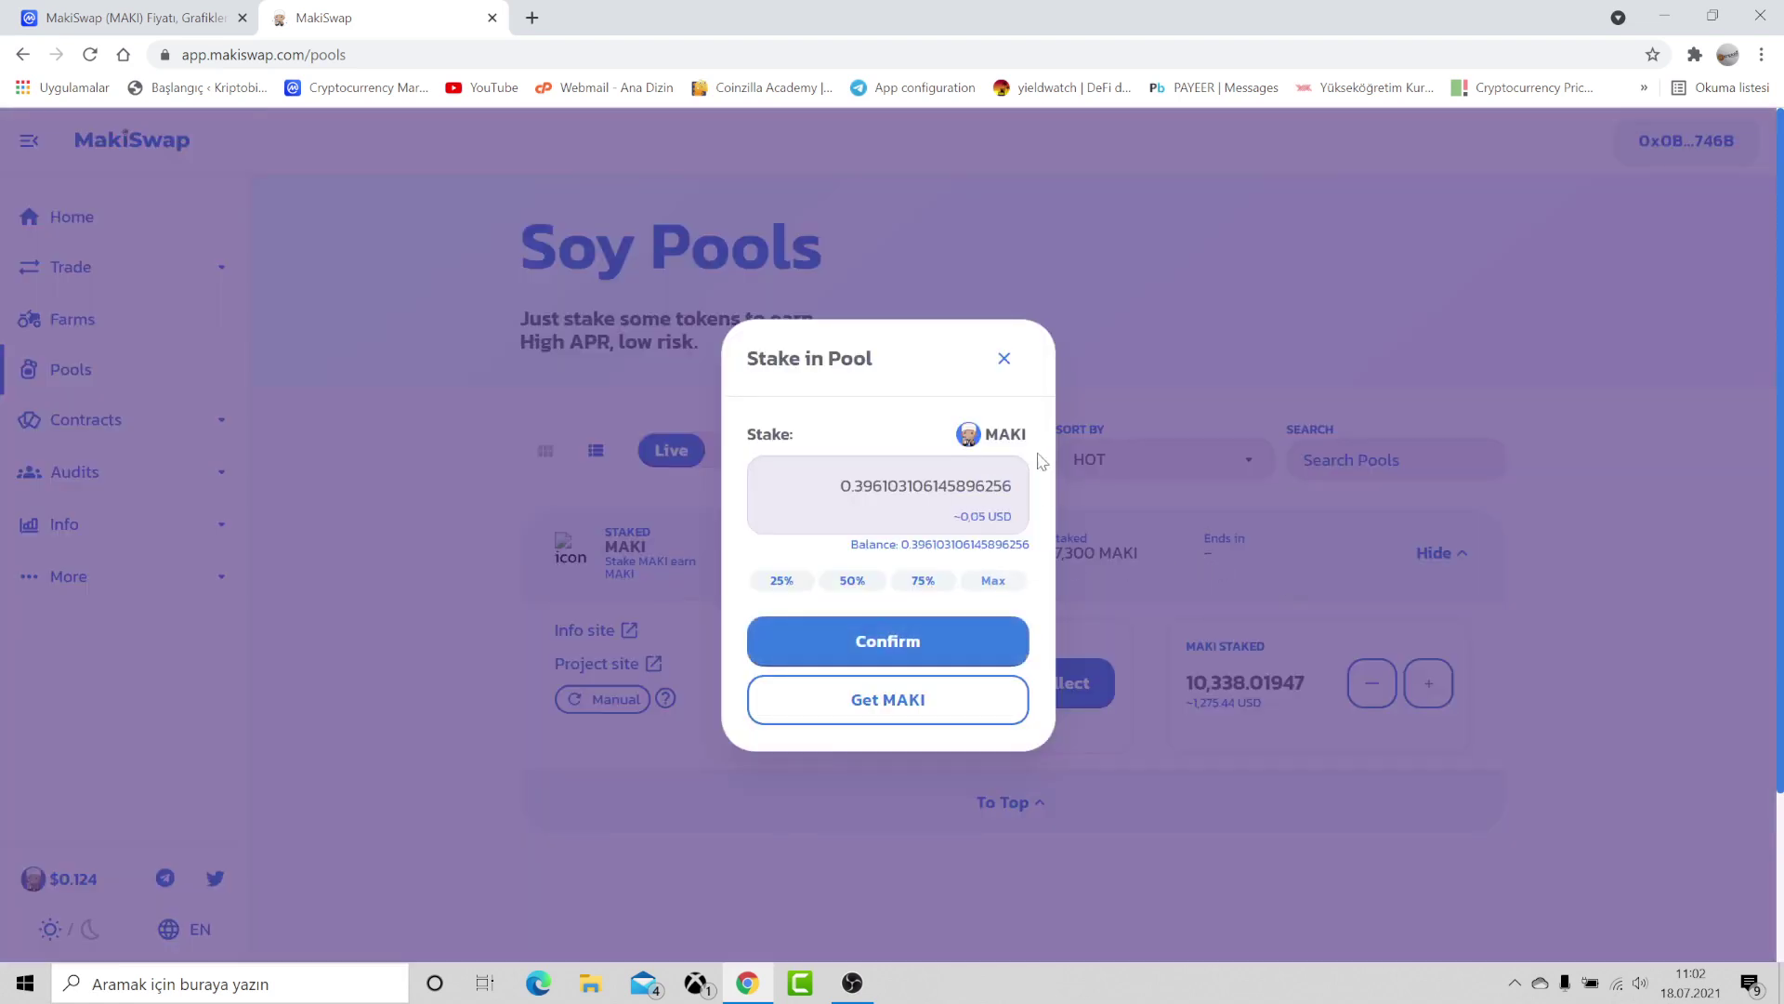
click(1003, 358)
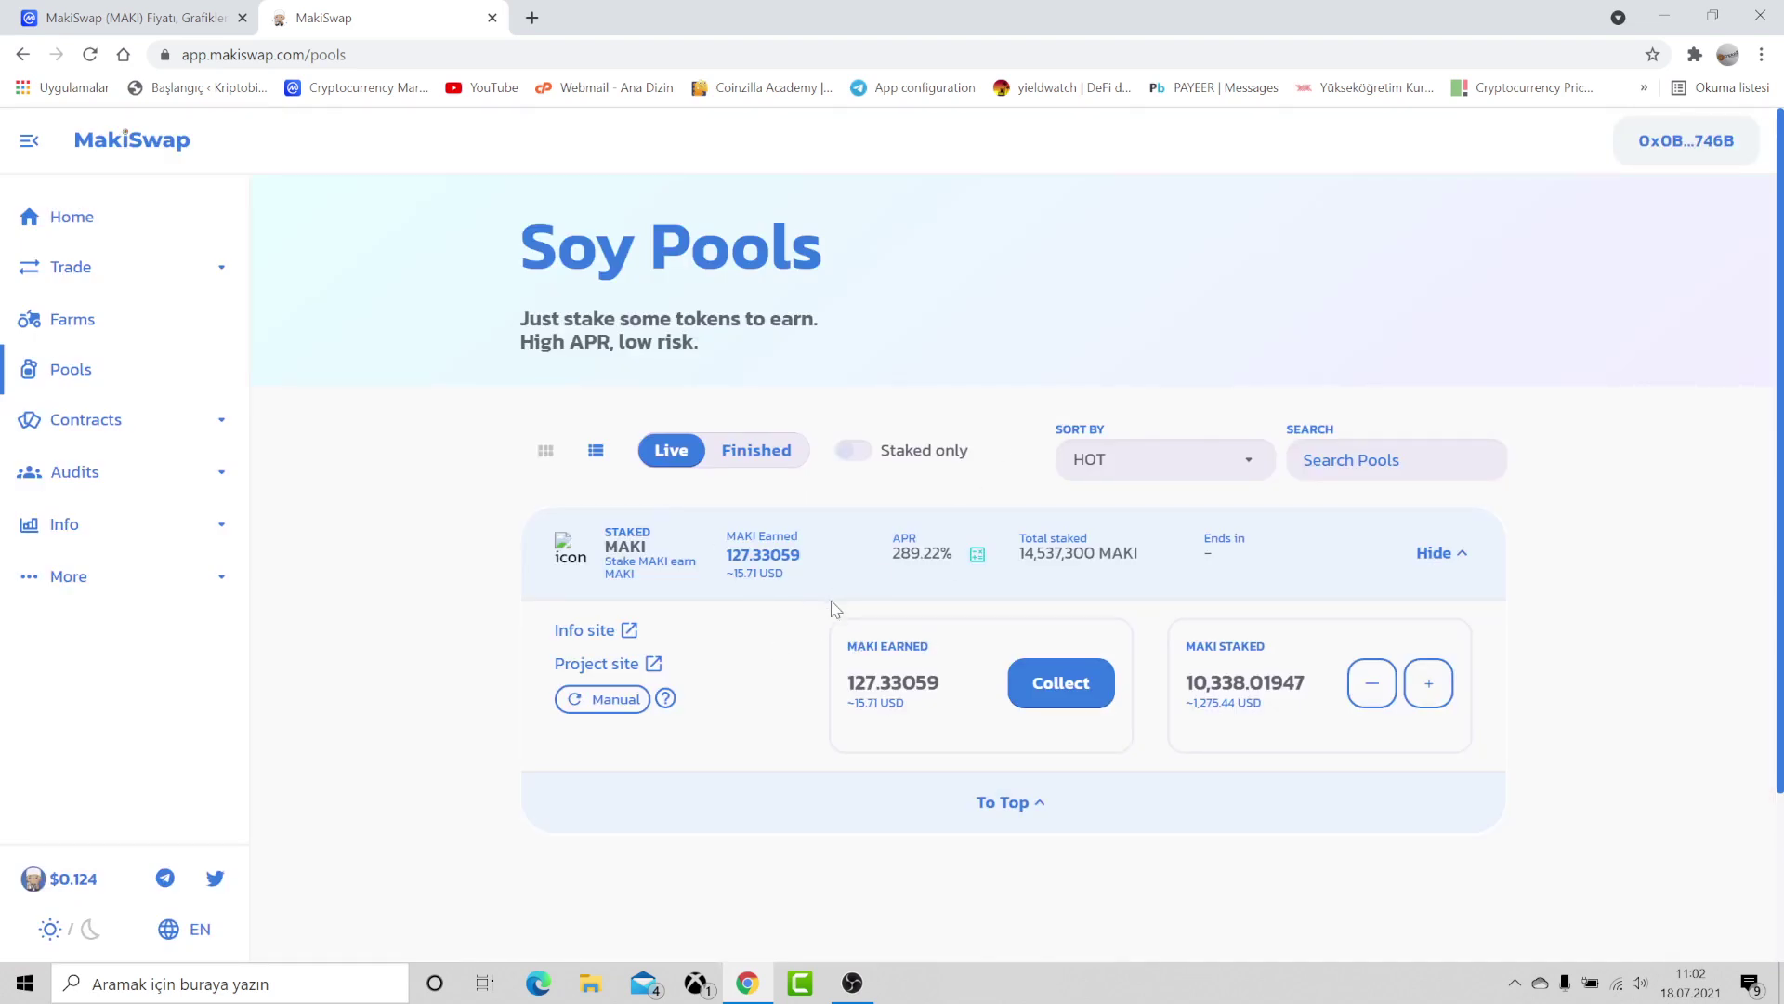
Return to the Farms page and check the Staked Only filter and the finished farms before showing the live ones again
key(alt+Left)
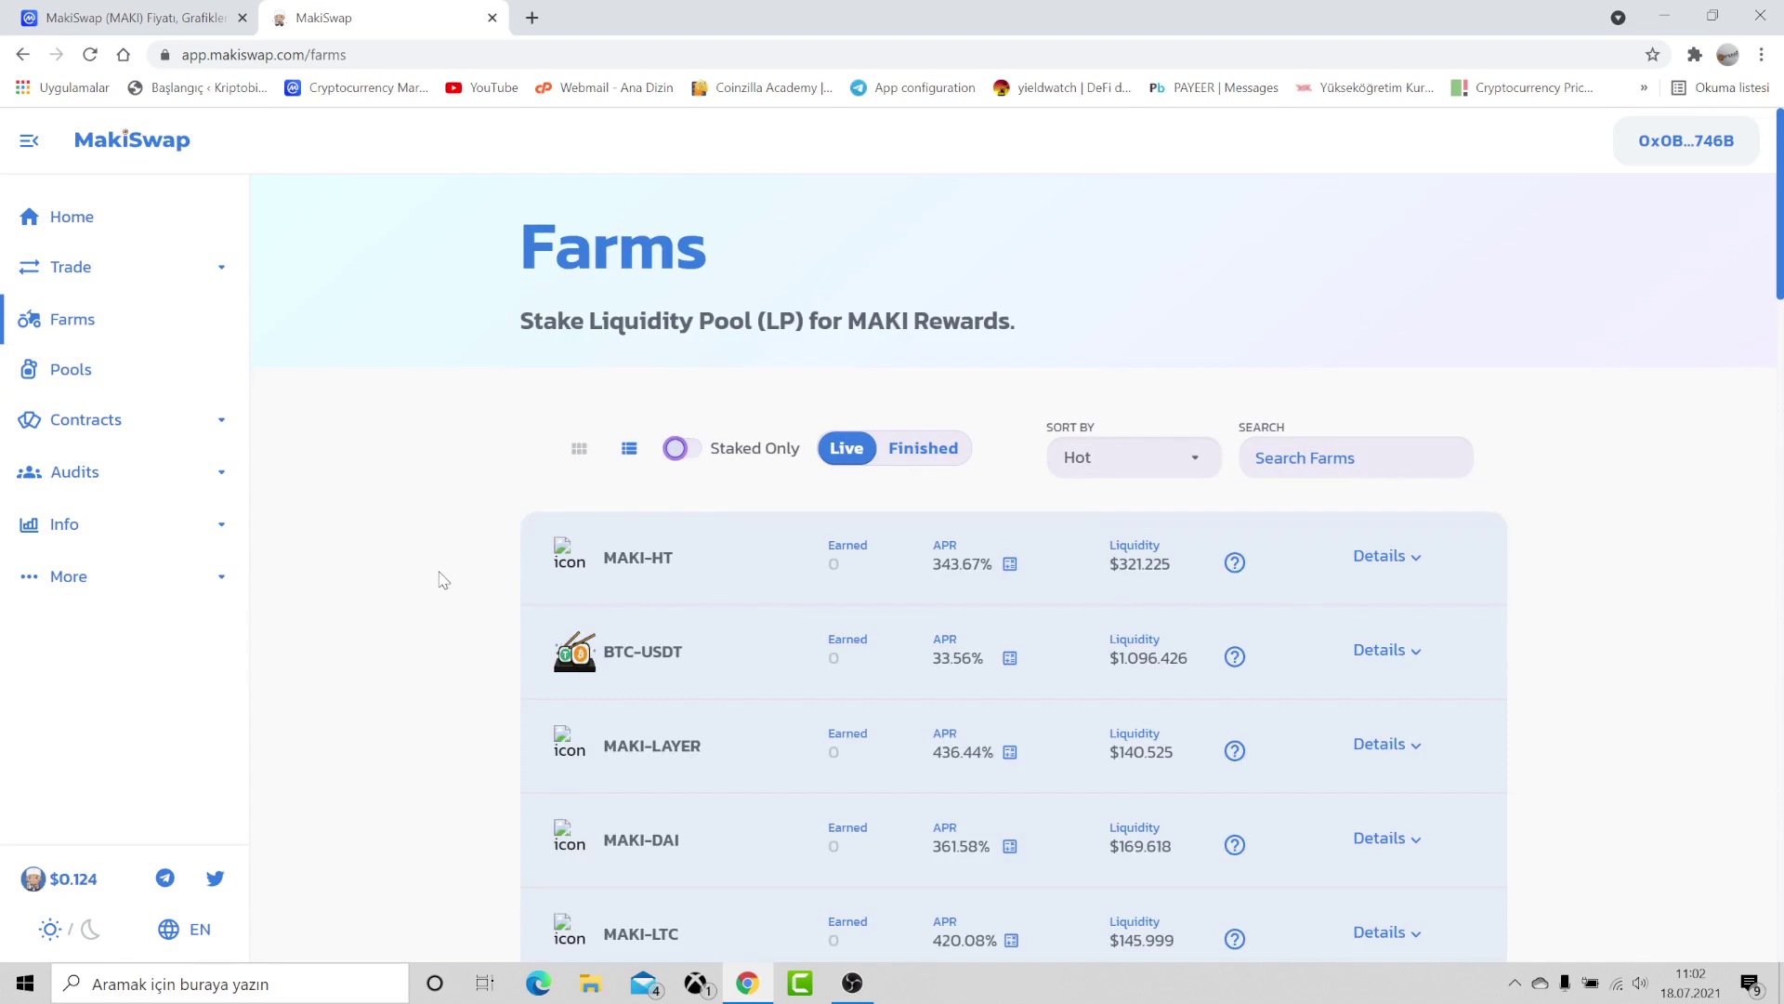
click(682, 452)
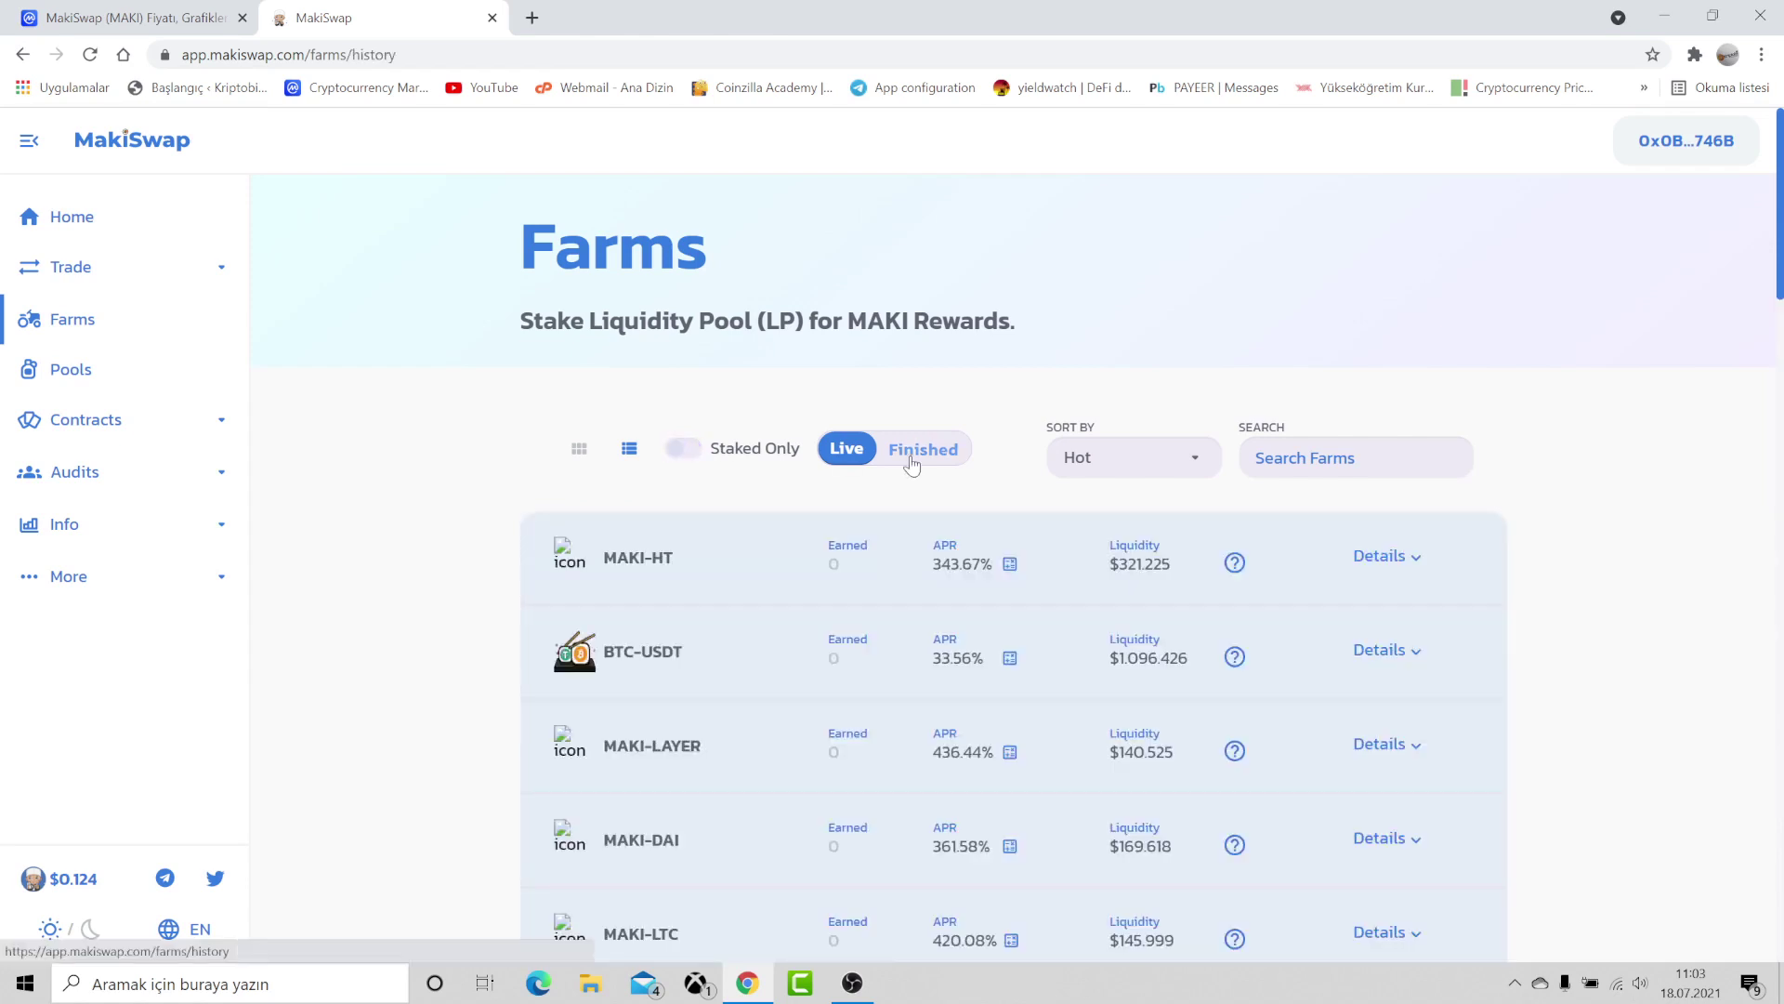
click(923, 448)
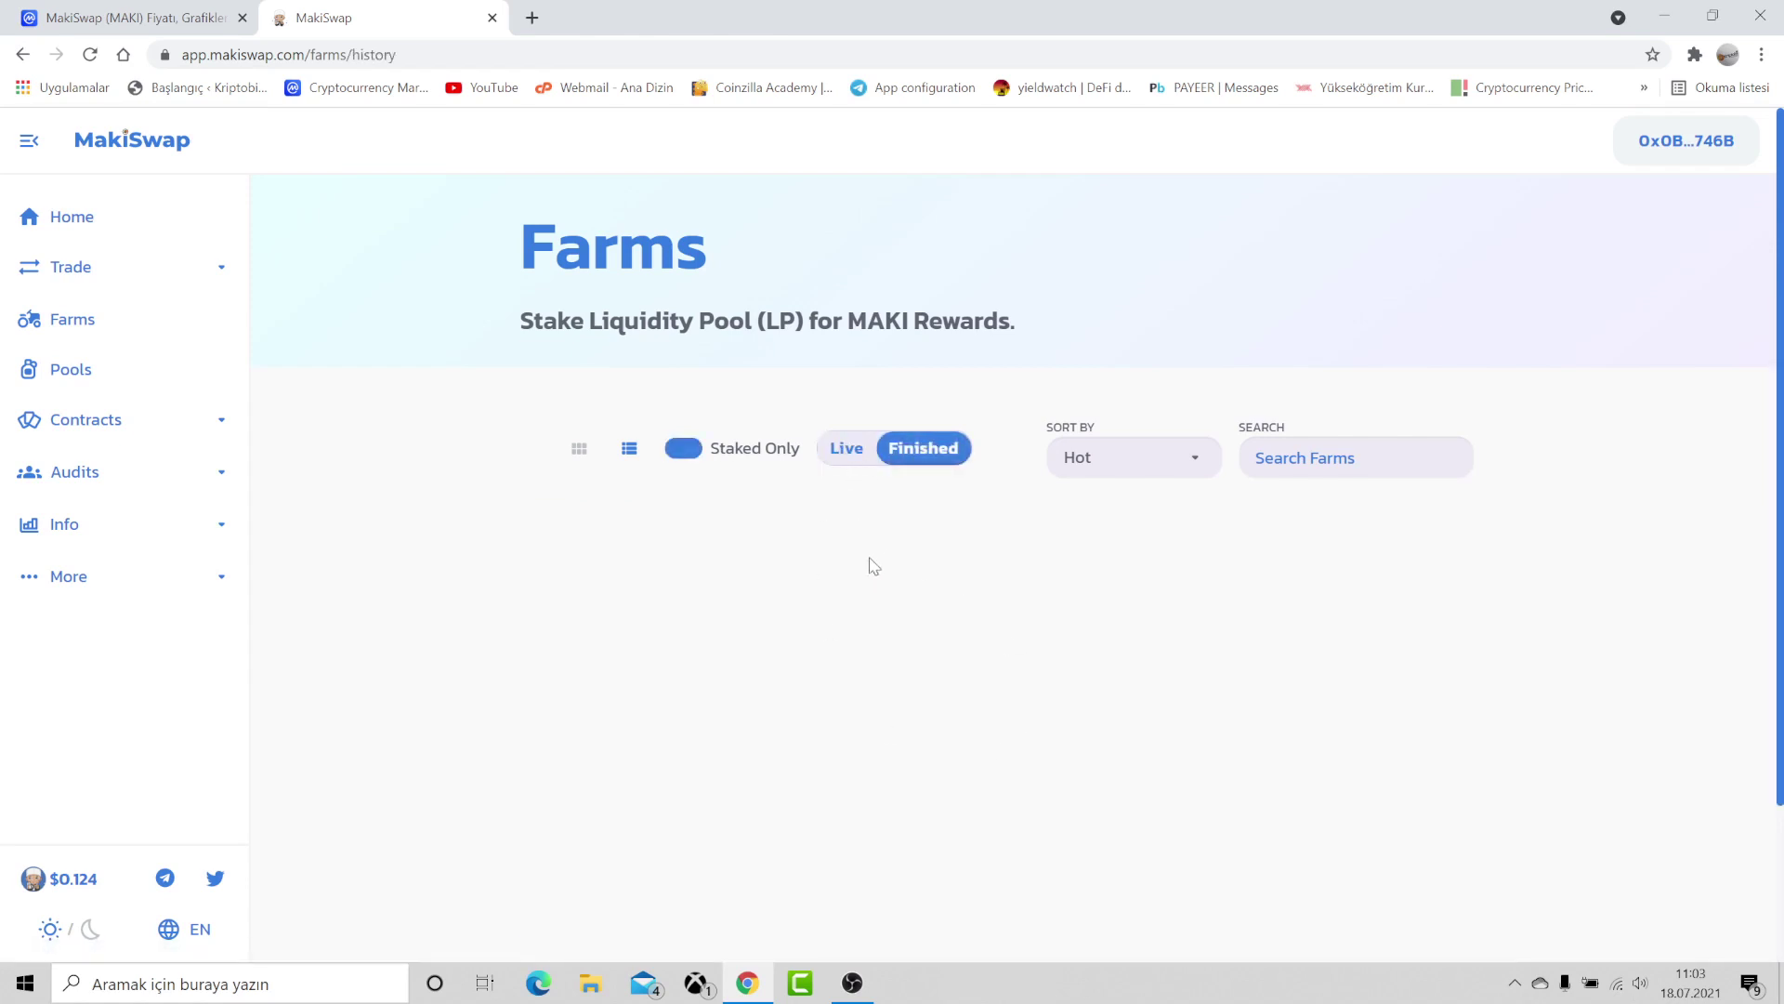
click(848, 450)
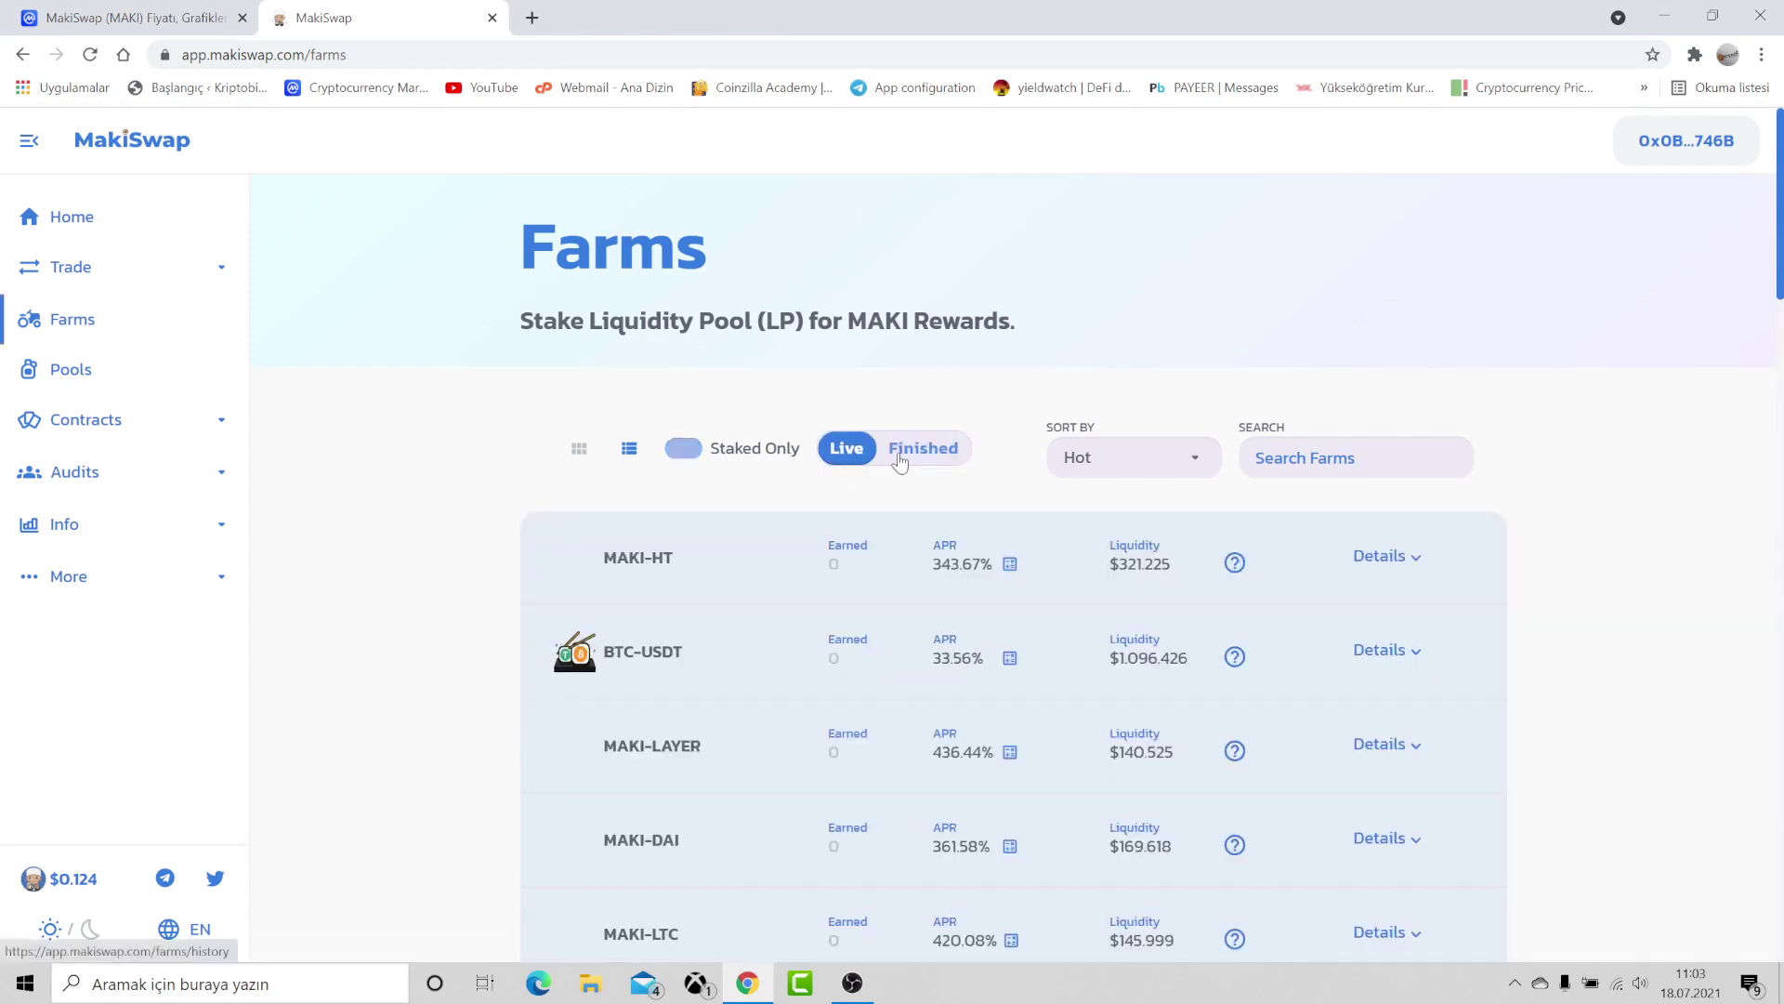
Sort the live farms by APR
click(1174, 461)
click(1113, 502)
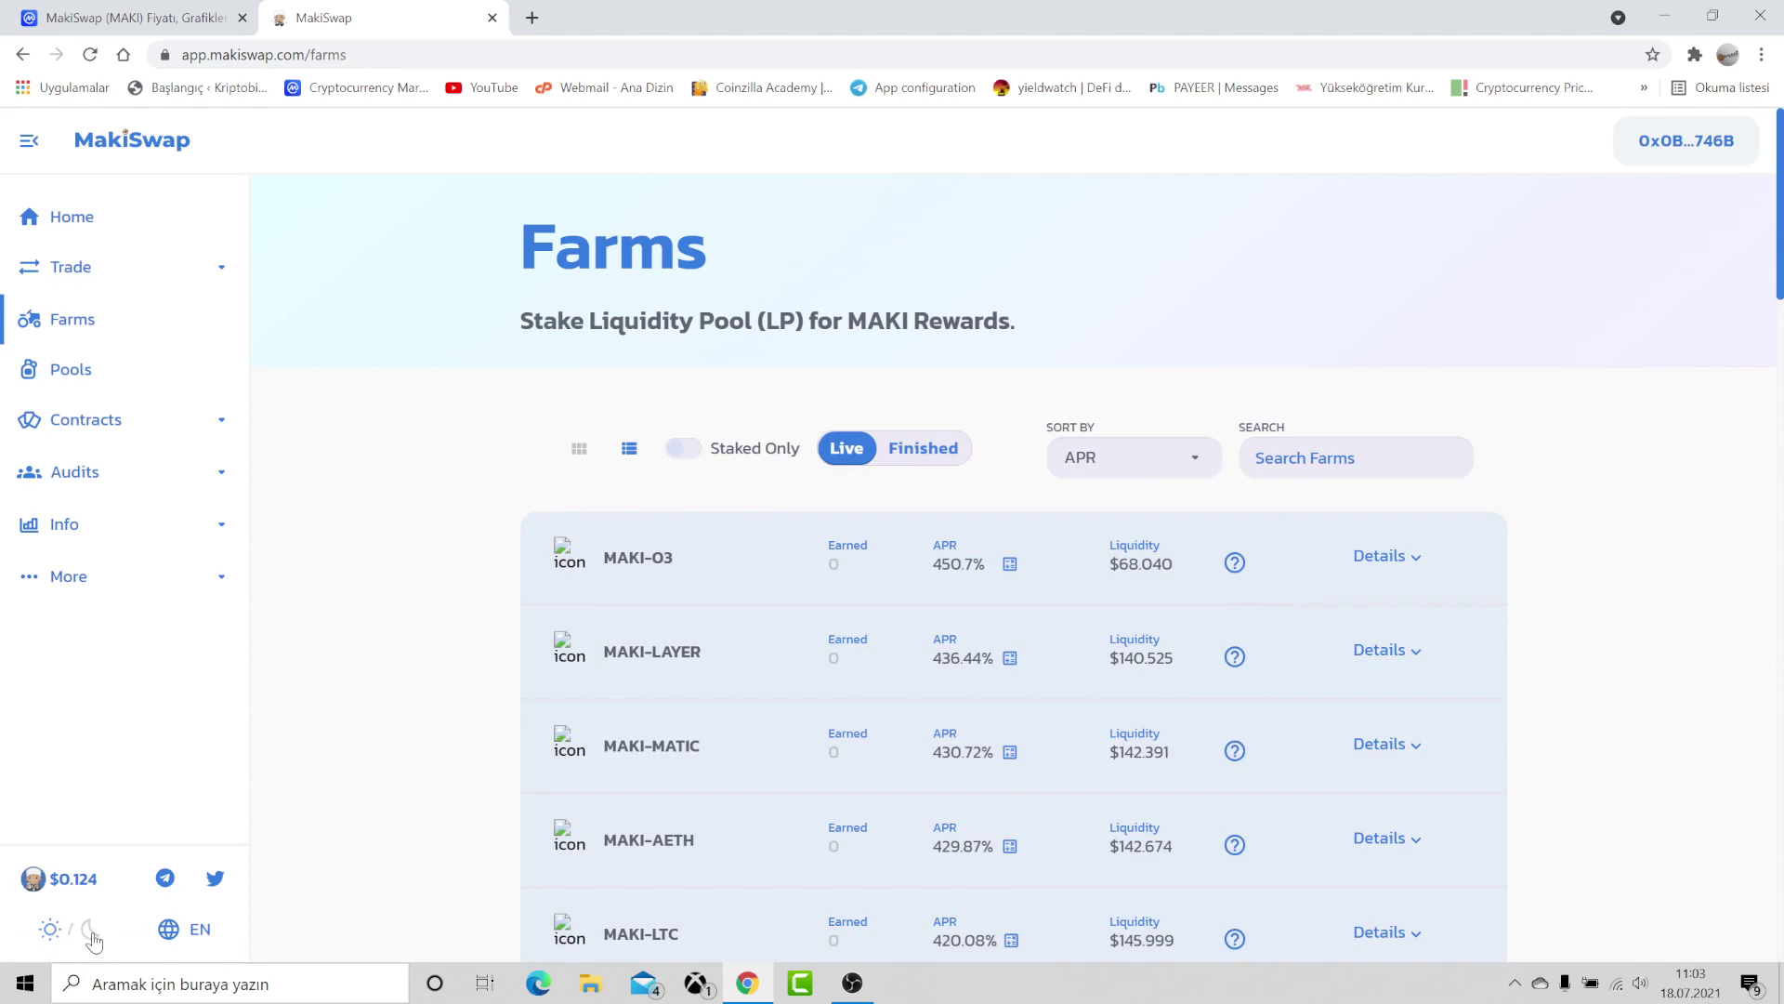
Preview the dark theme, return to the light theme and look through the available interface languages
click(60, 937)
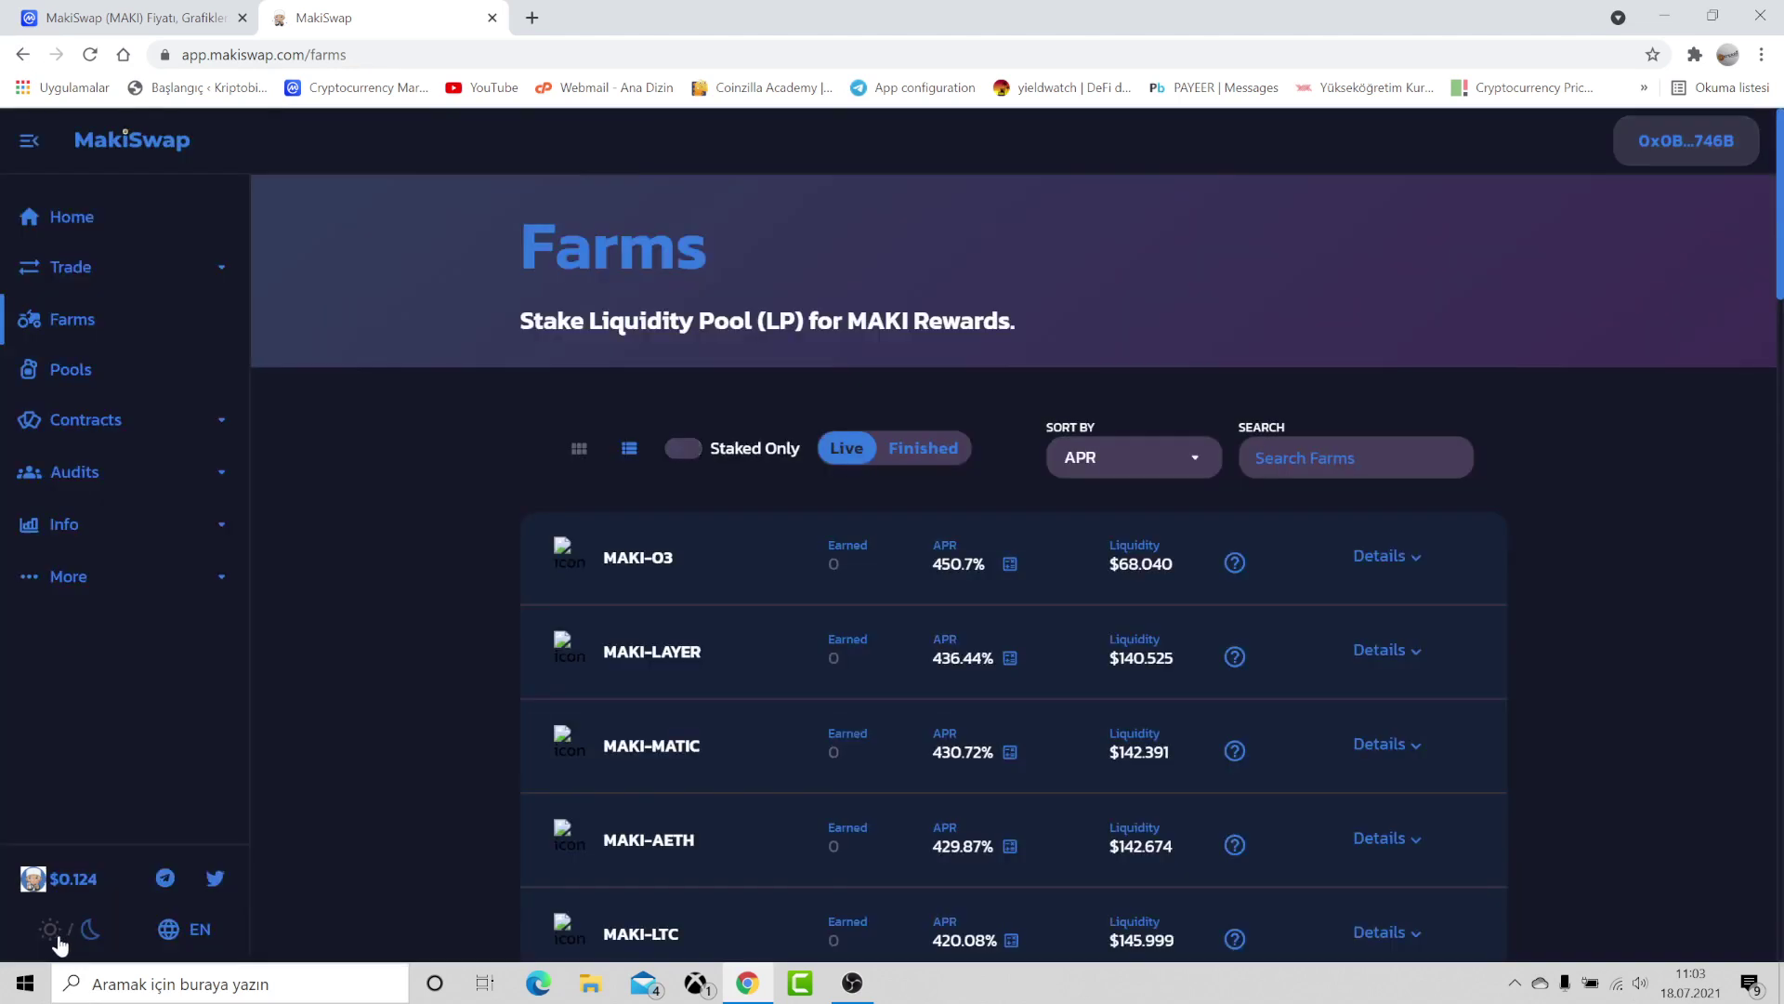
click(60, 937)
mouse_move(193, 944)
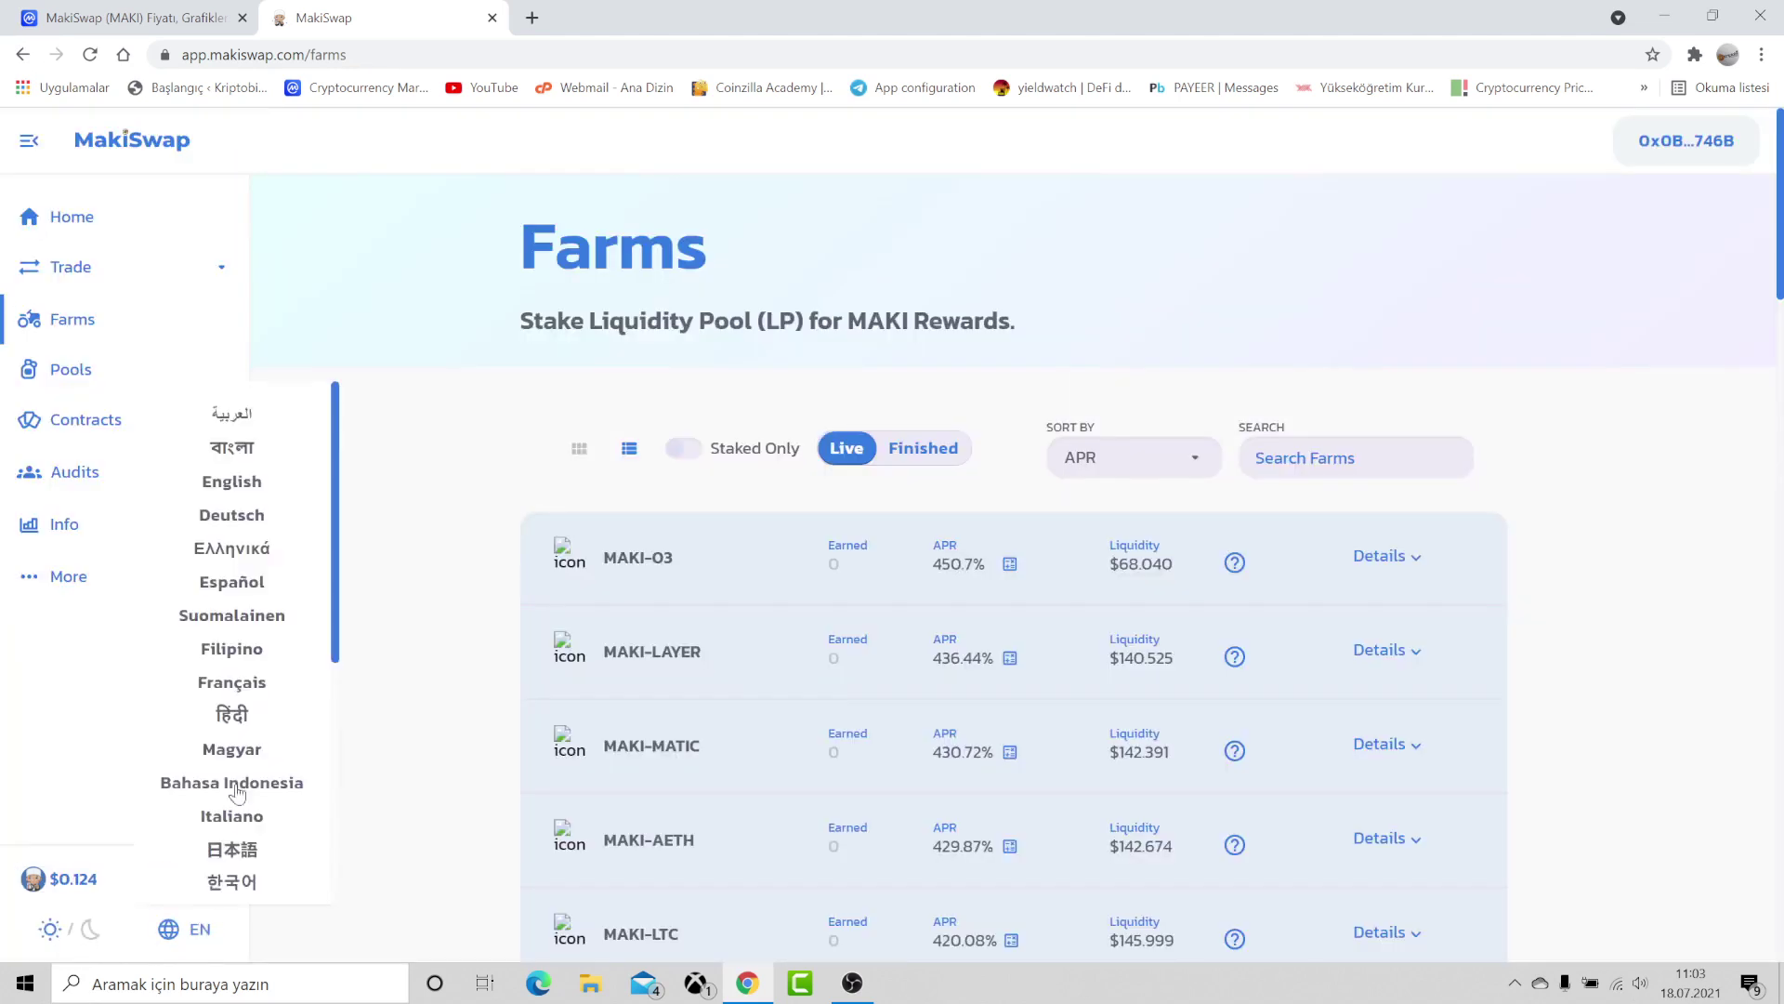
scroll(291, 552, down, 3)
scroll(291, 552, down, 2)
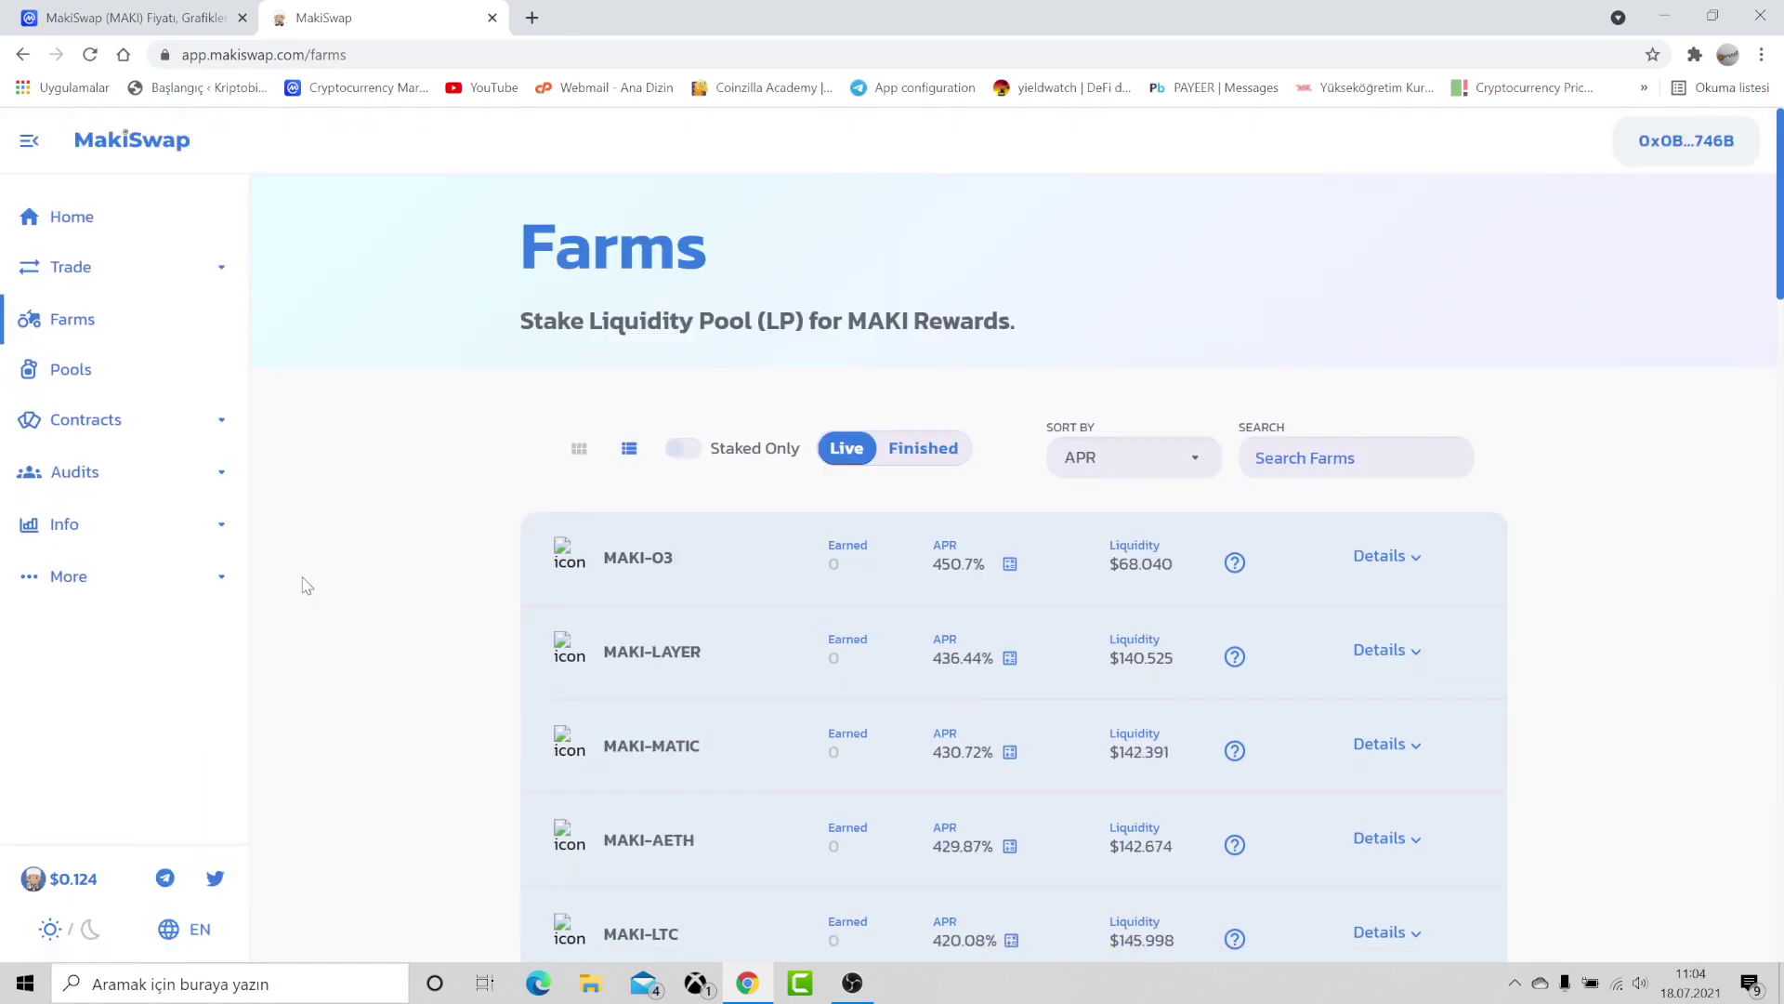
Open the home page and highlight the MAKI burned figure in the Maki Stats
click(172, 284)
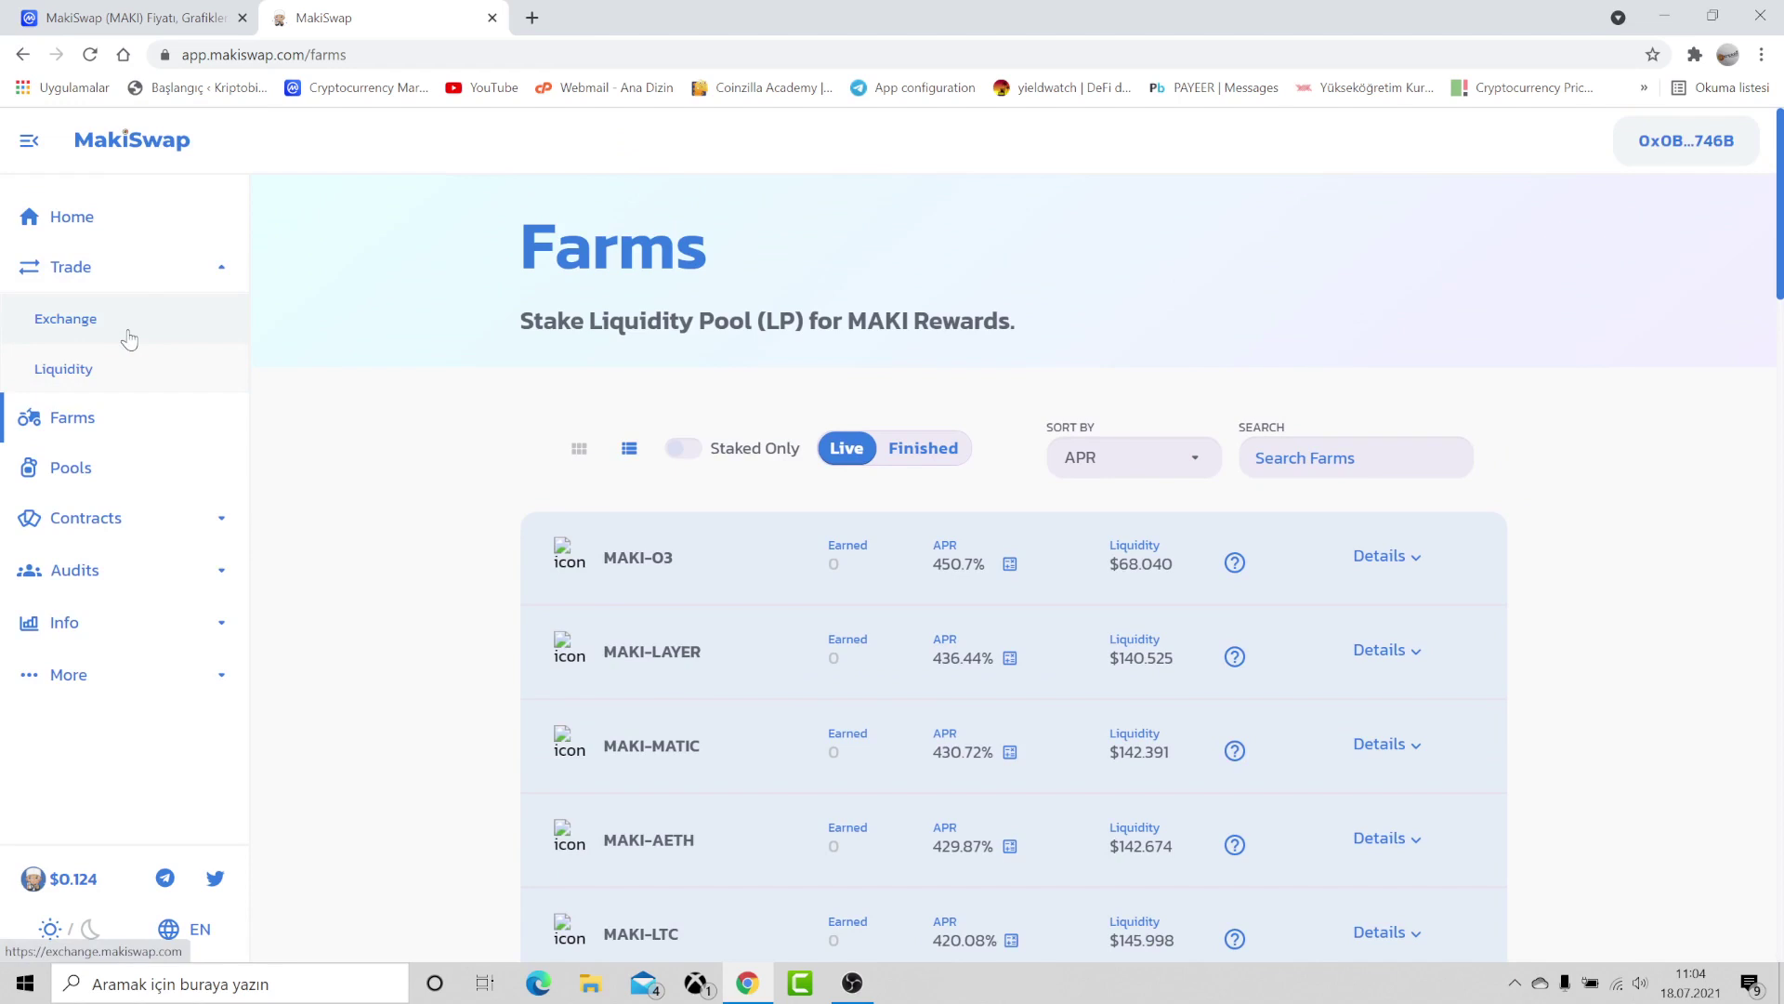
click(63, 219)
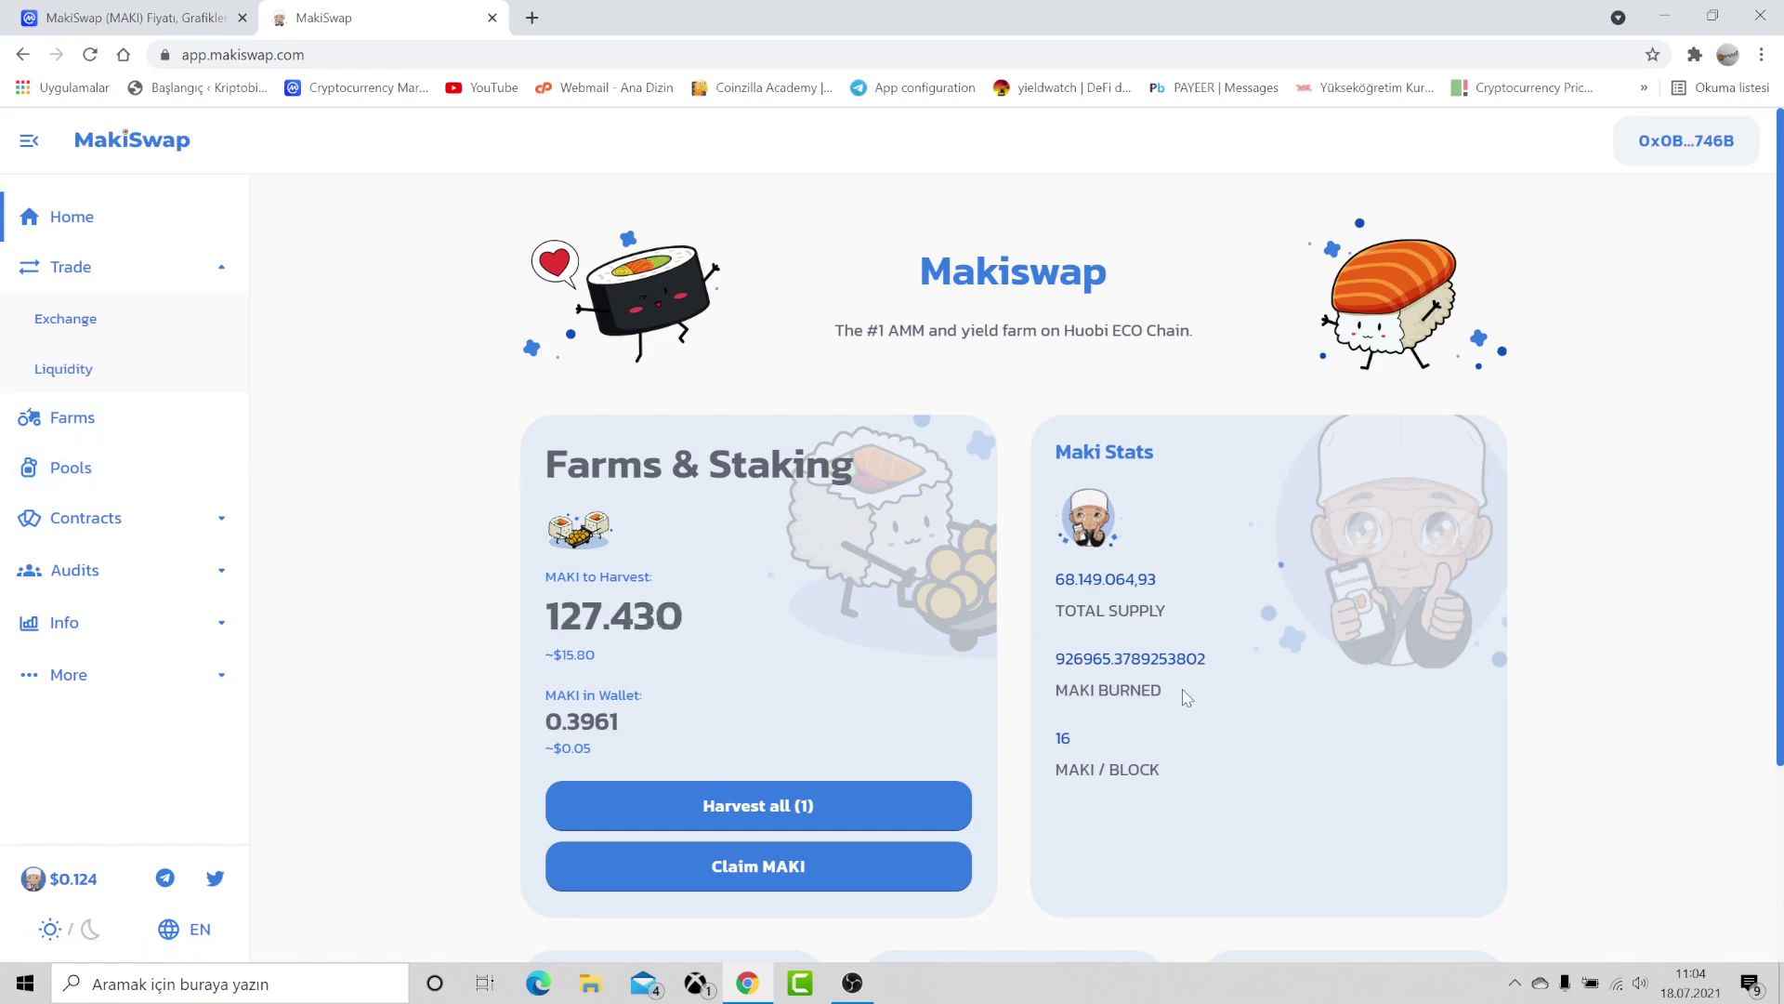
drag(1182, 697, 1060, 659)
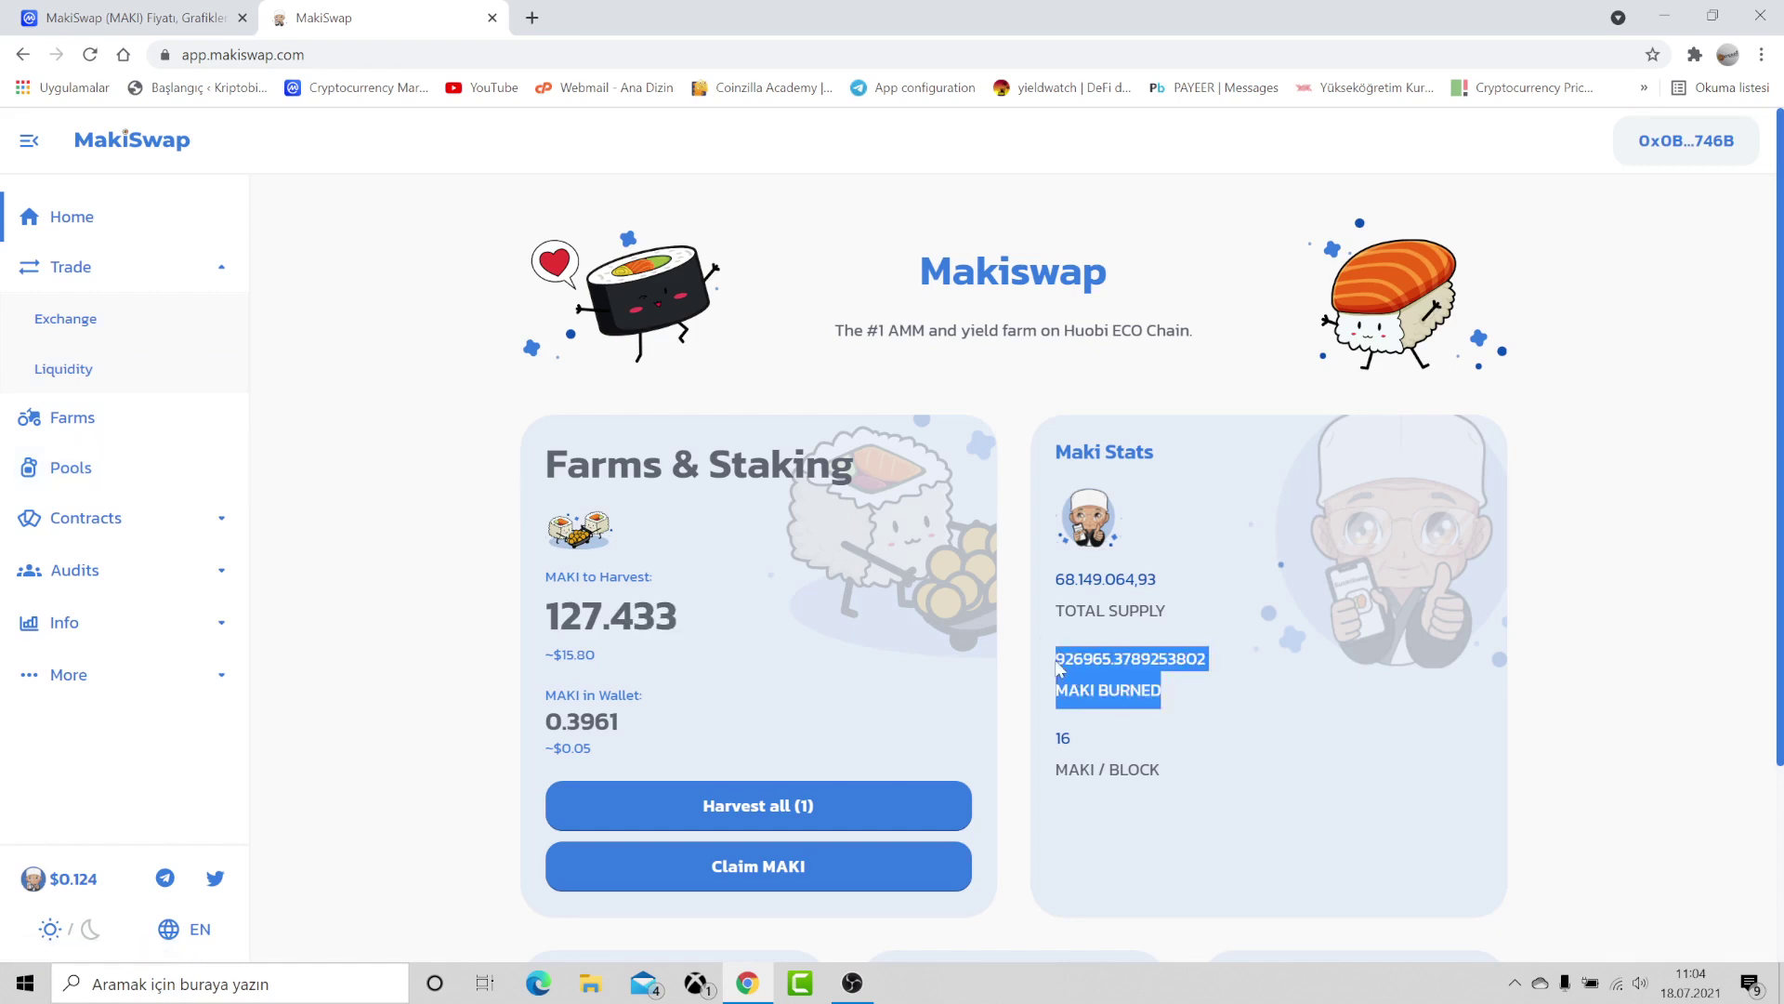
Point out the total supply in the Maki Stats and clear the text highlighting
click(1177, 621)
drag(1172, 613, 1119, 607)
click(1141, 632)
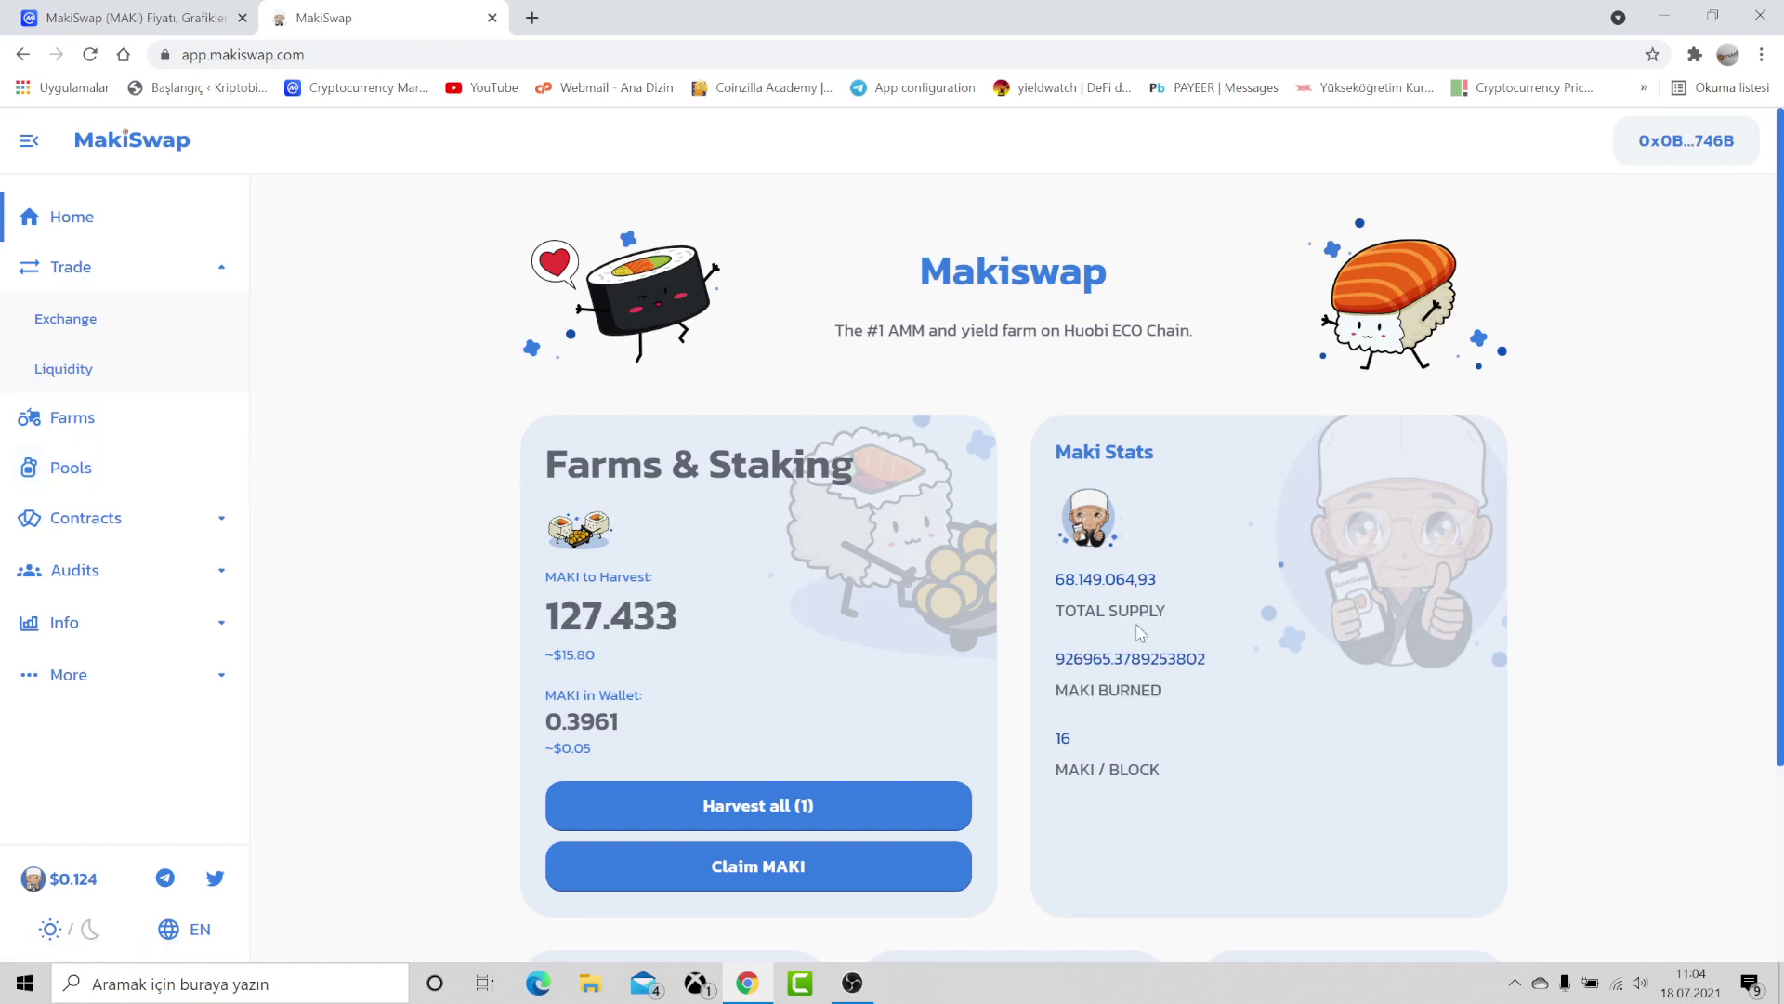
Expand the Info section of the site navigation and look through its Overview, Tokens, Pairs and Accounts entries
click(221, 622)
scroll(160, 718, down, 1)
scroll(160, 725, up, 1)
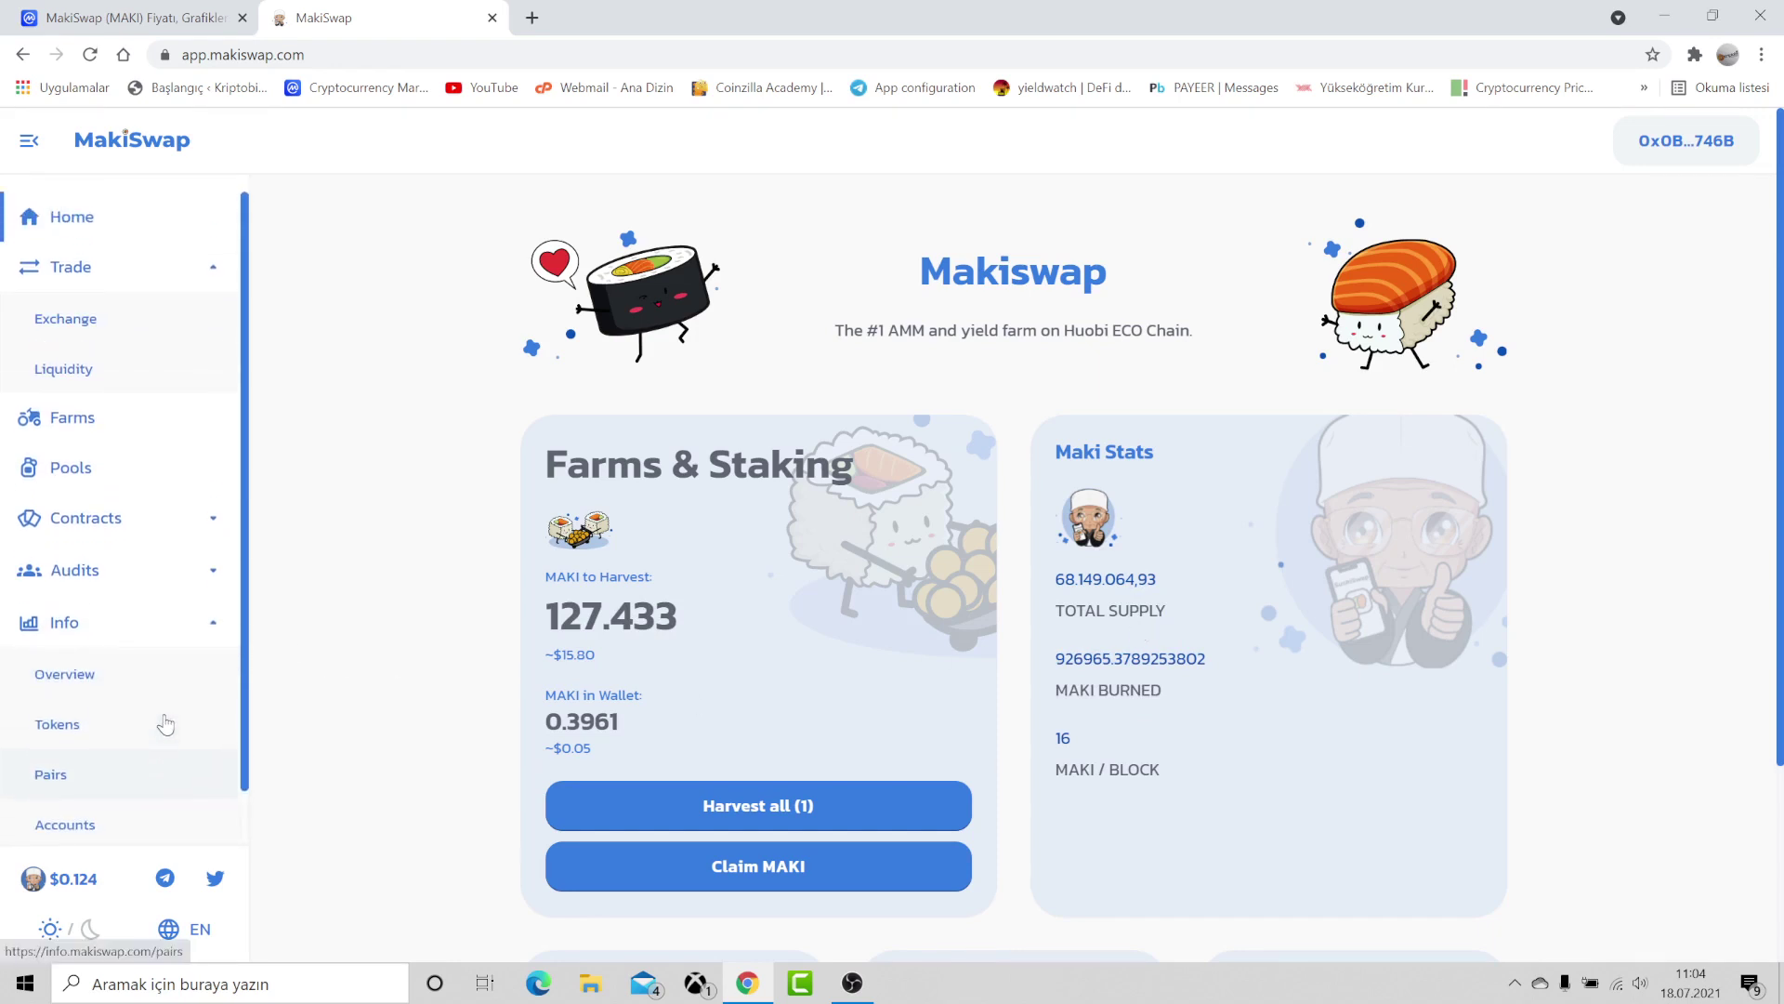
scroll(139, 520, down, 2)
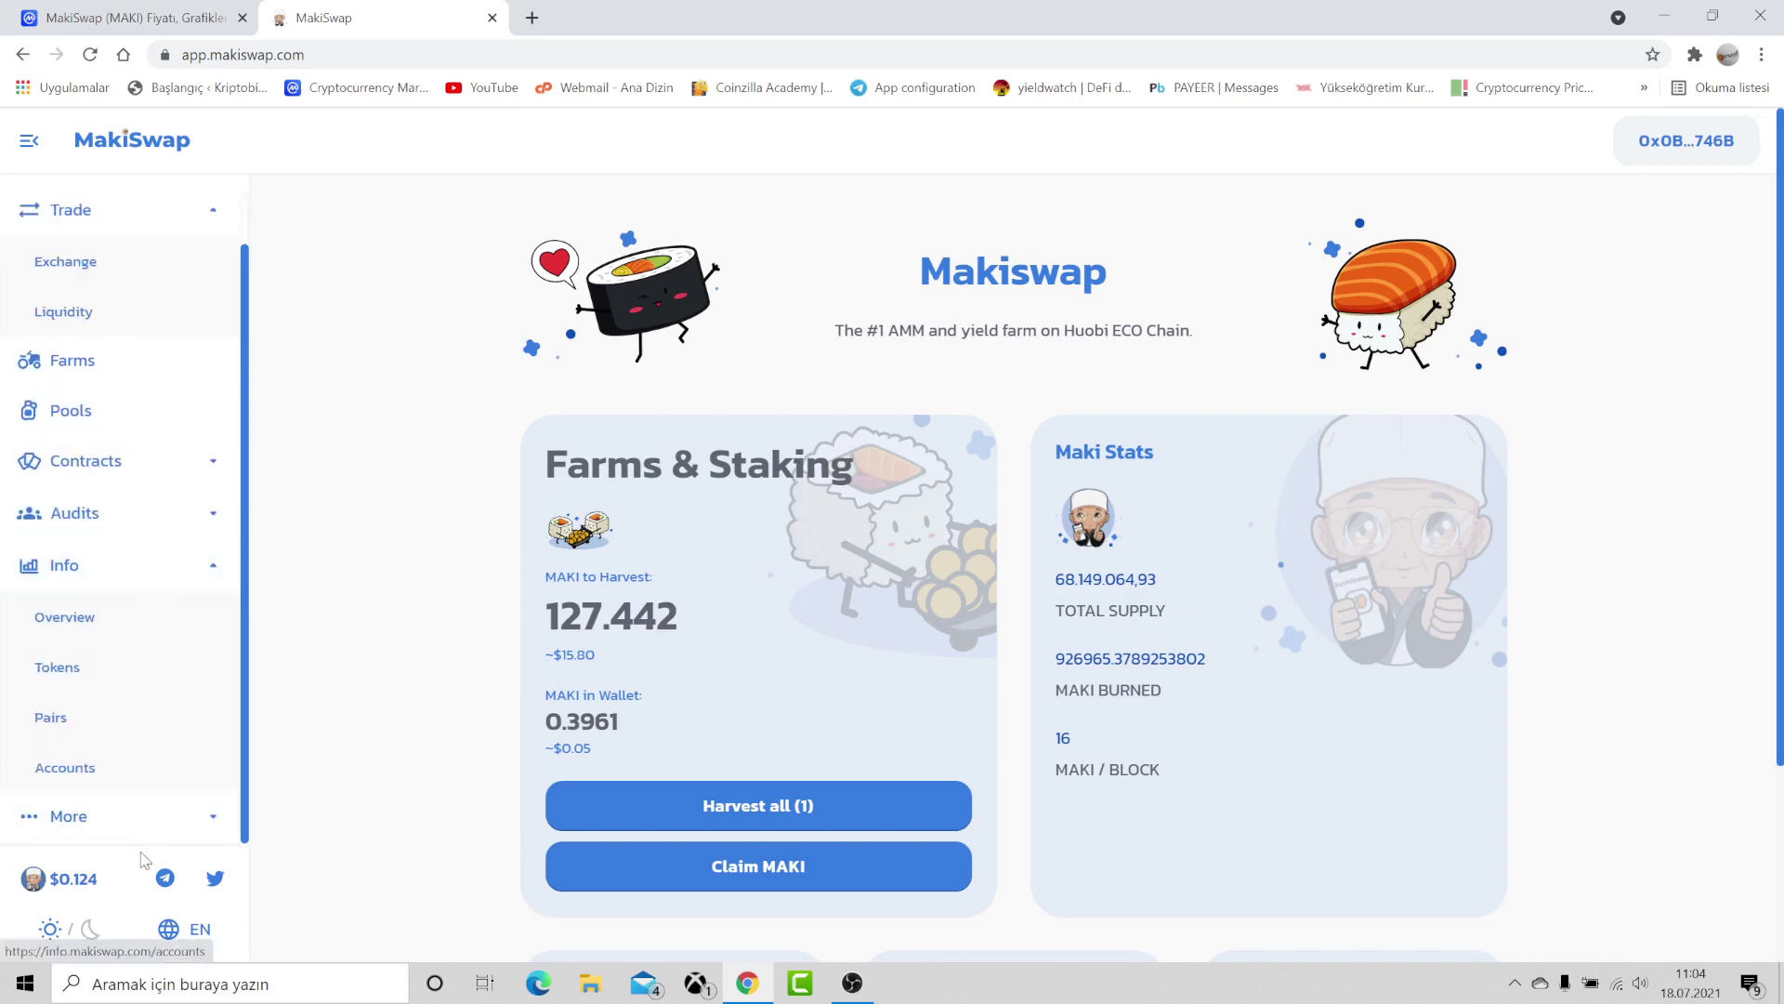
Open MakiSwap's Twitter profile from the site, look through its pinned and recent tweets, and return to the MakiSwap home page
click(215, 877)
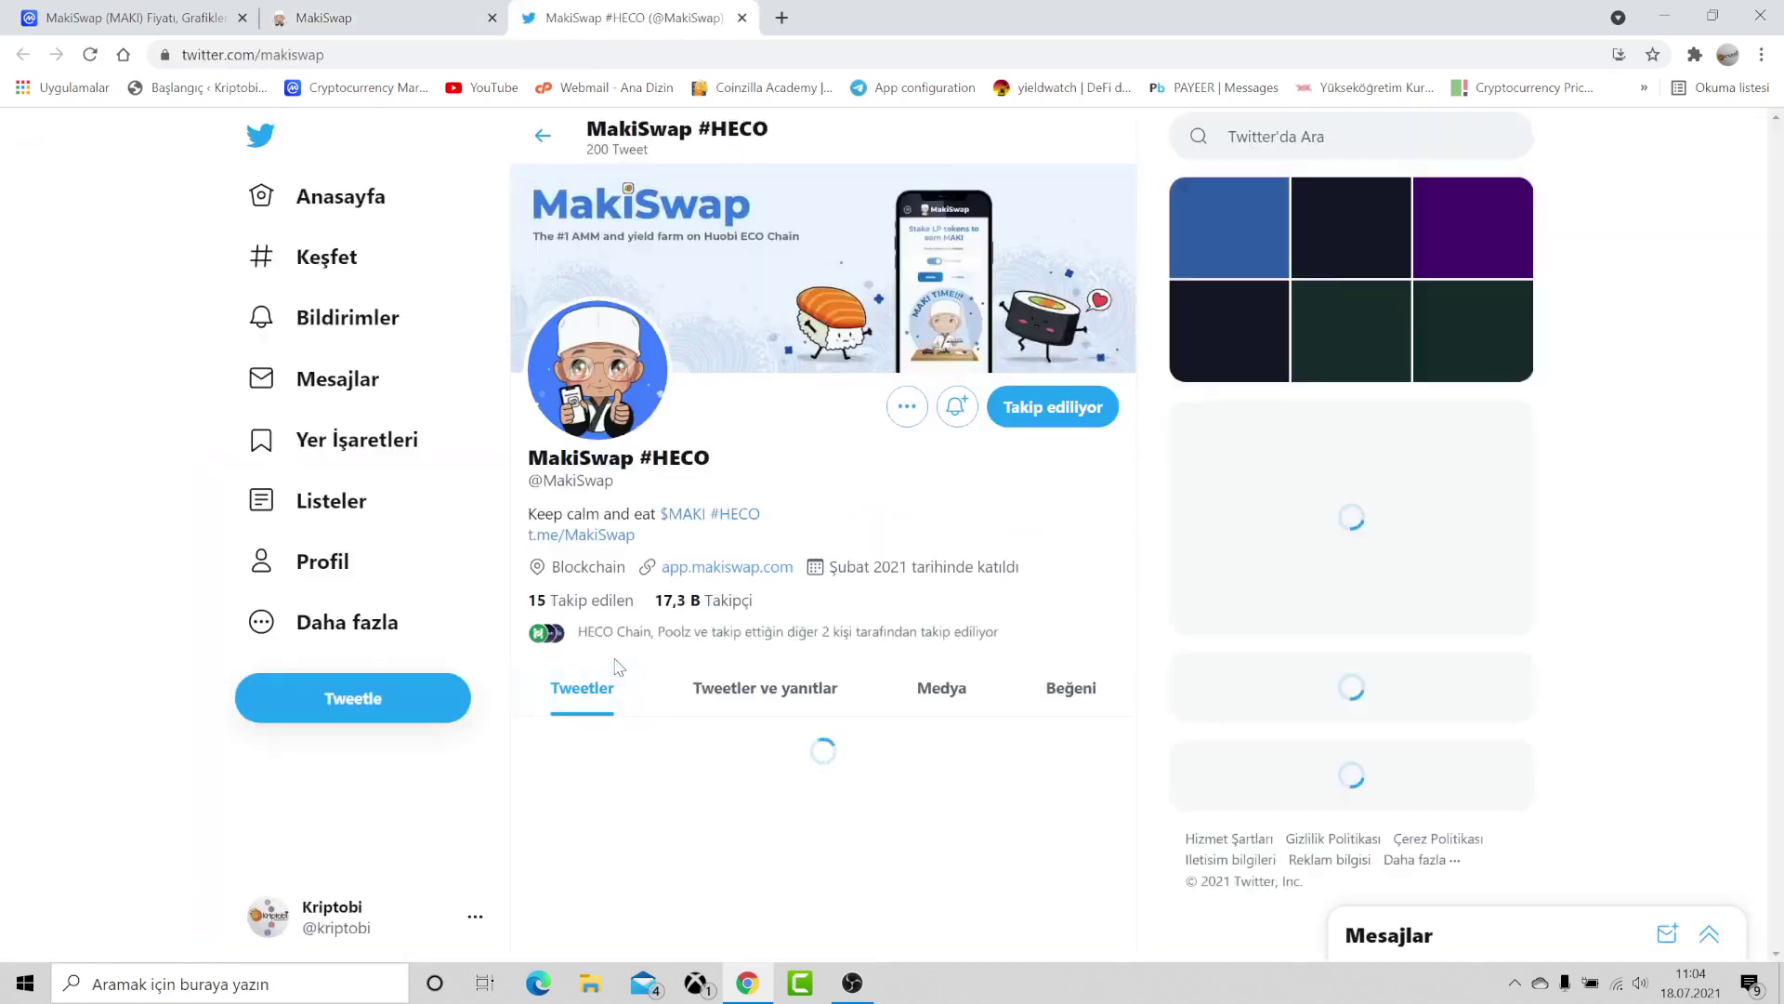
scroll(828, 591, down, 5)
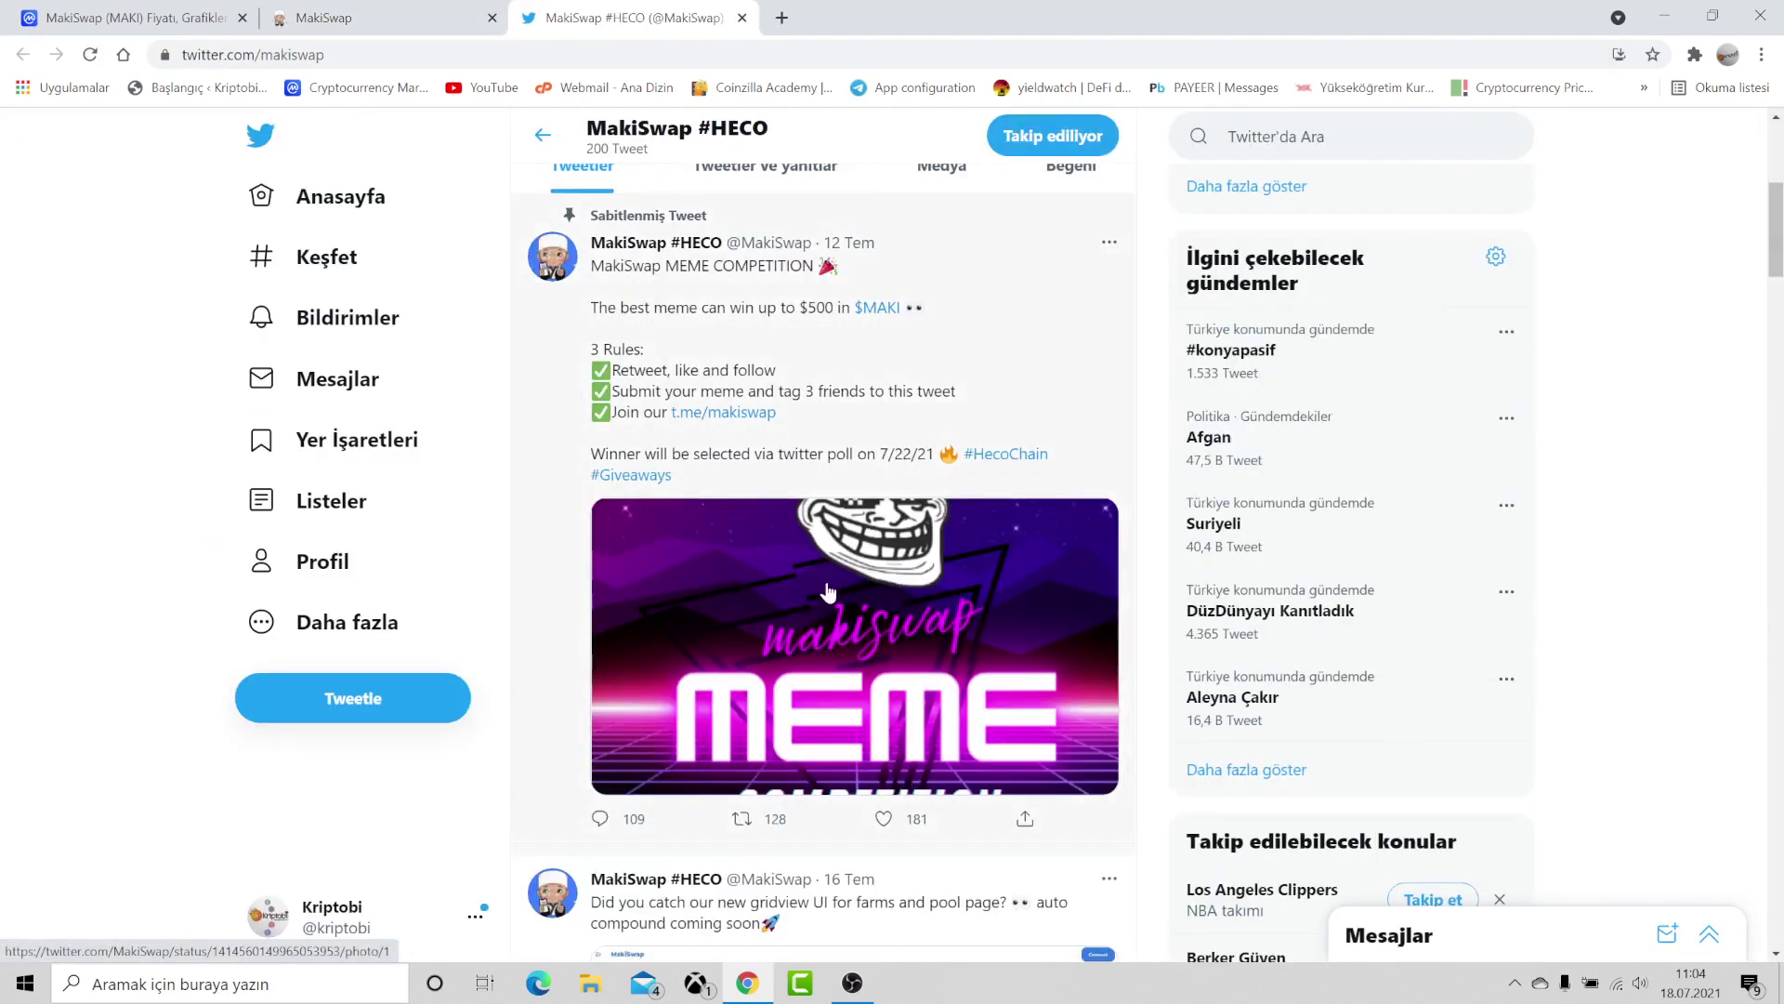
scroll(828, 591, down, 4)
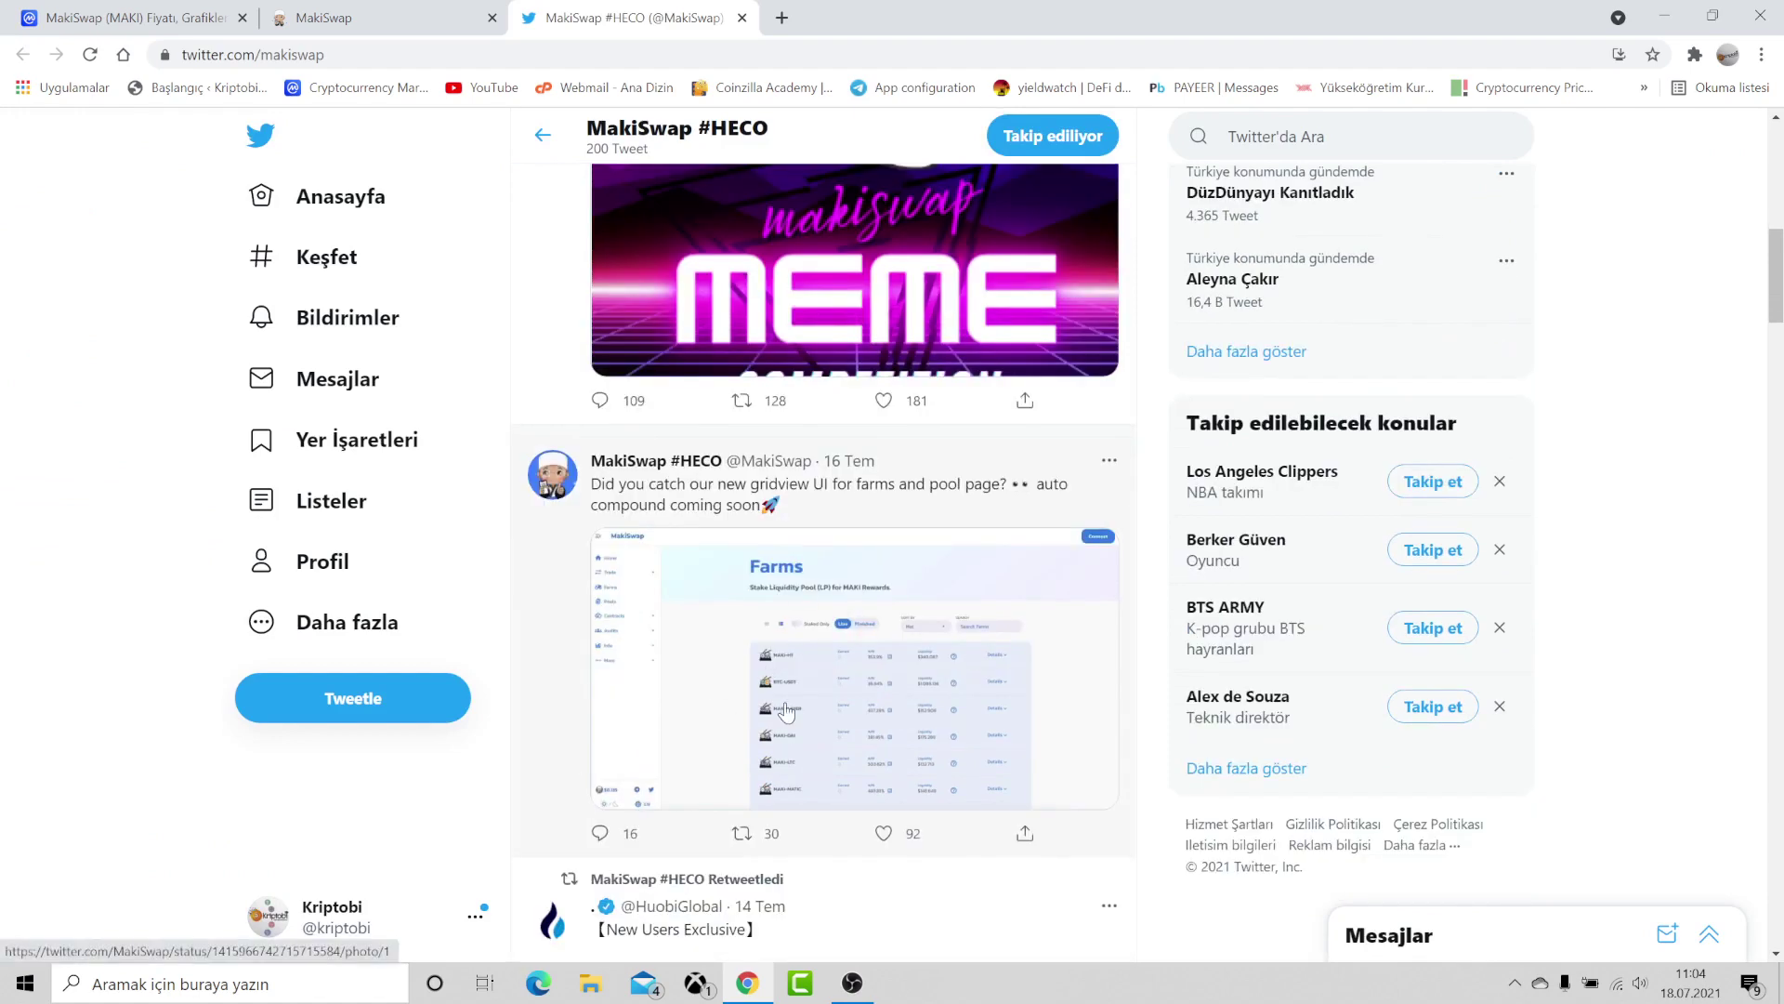
scroll(790, 702, up, 6)
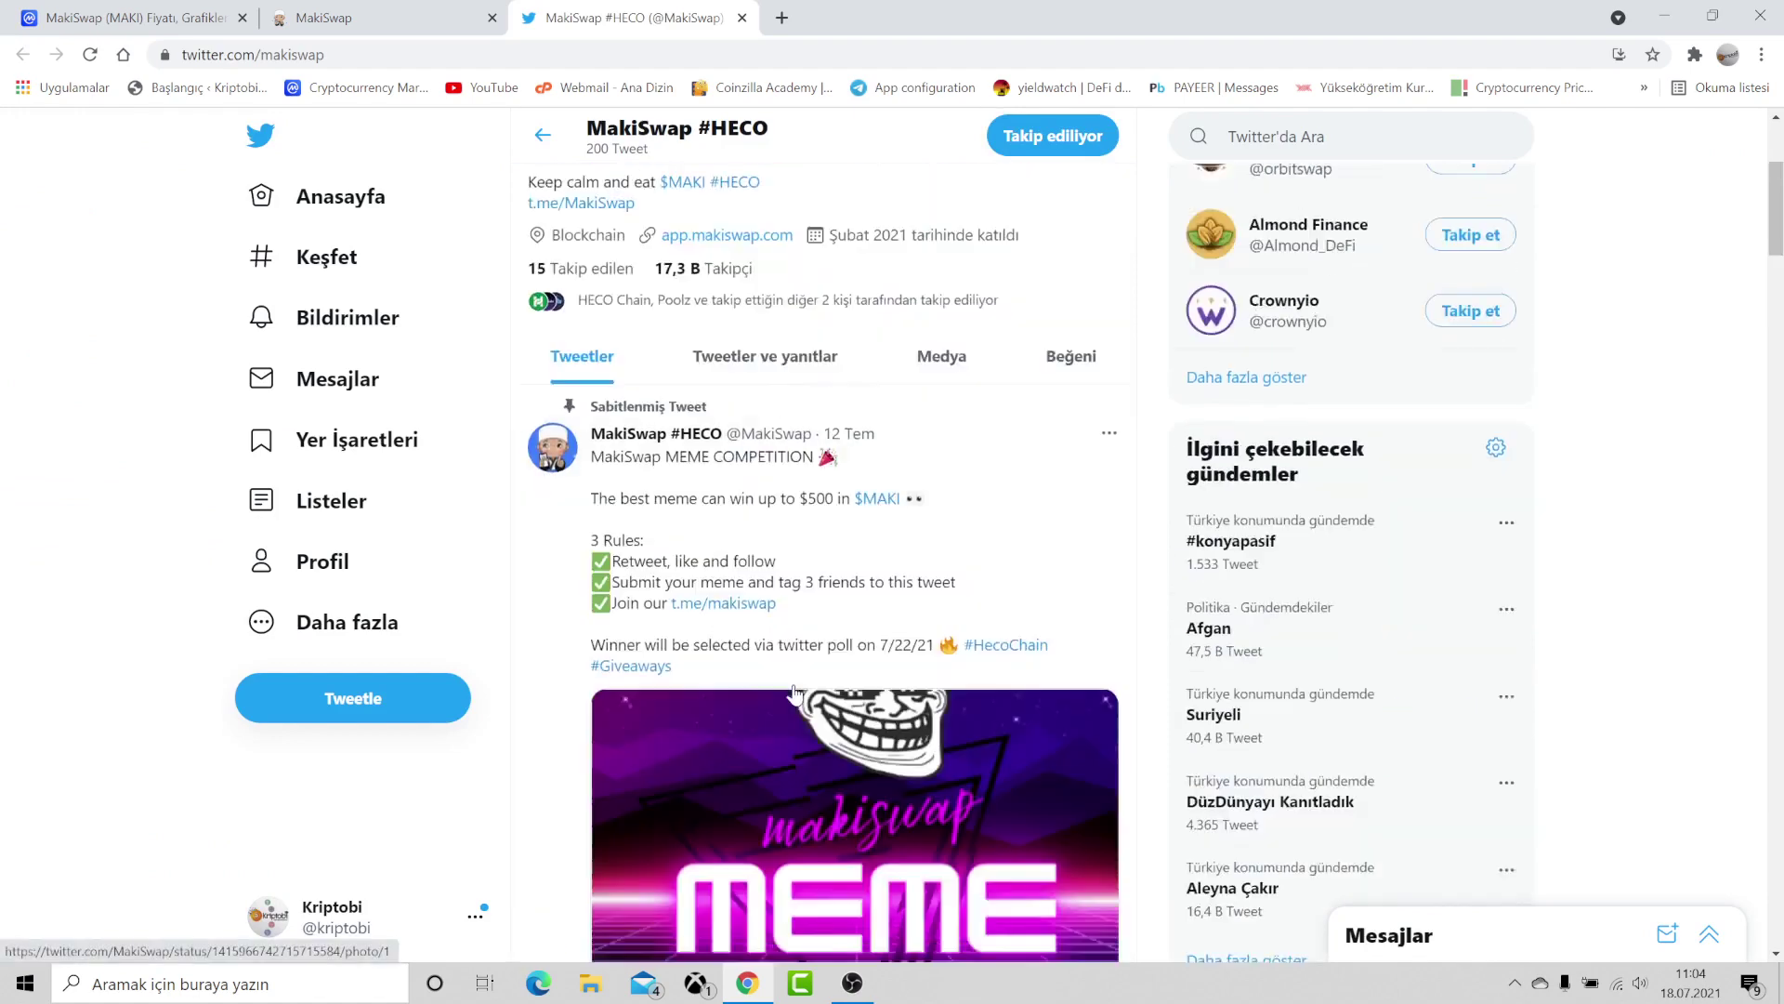
scroll(794, 693, up, 1)
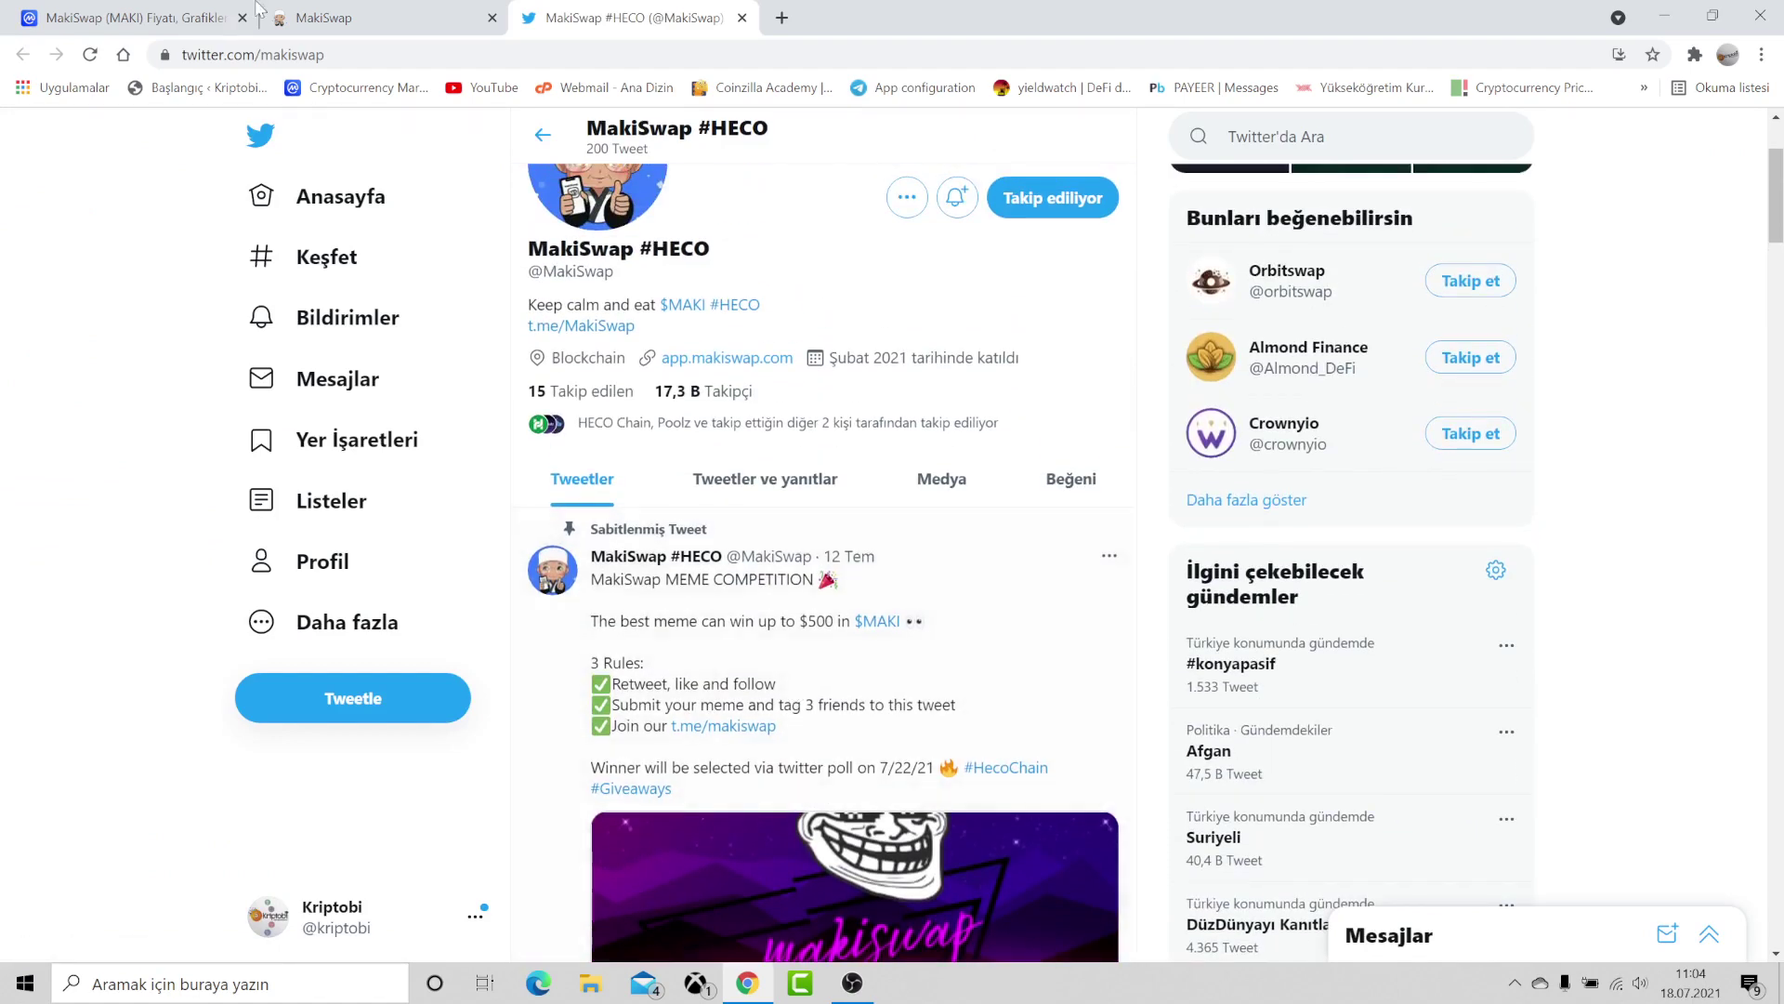
click(374, 19)
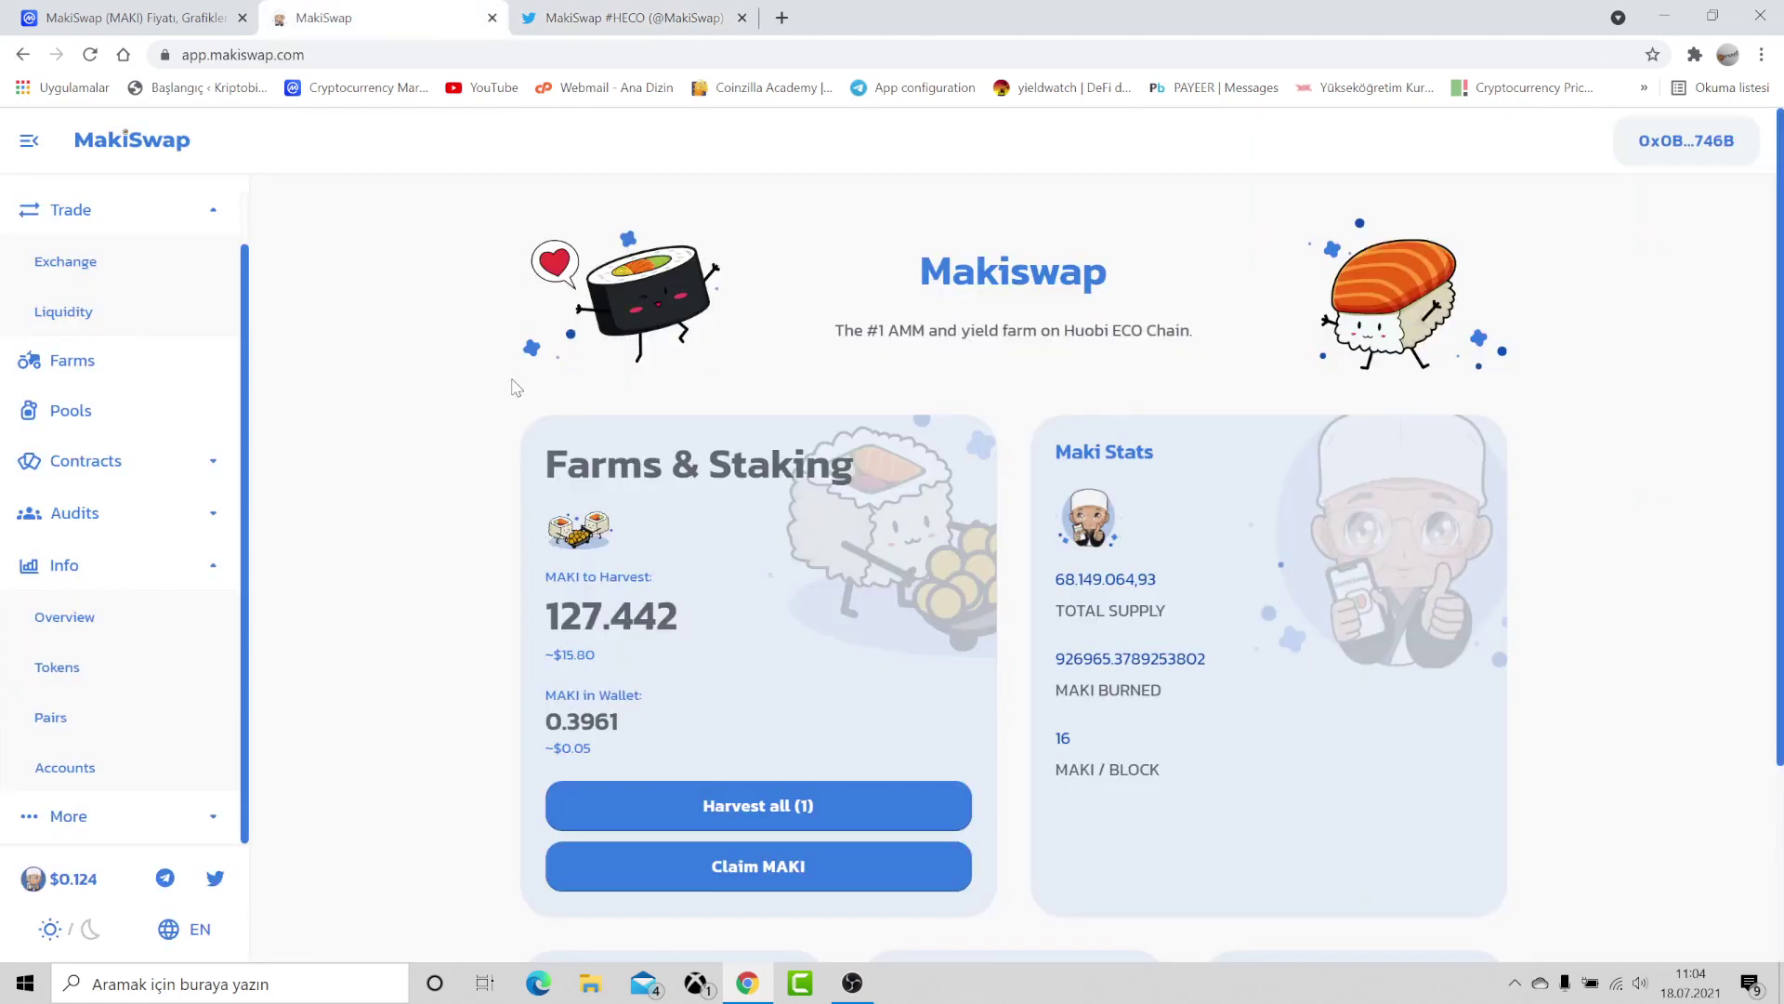